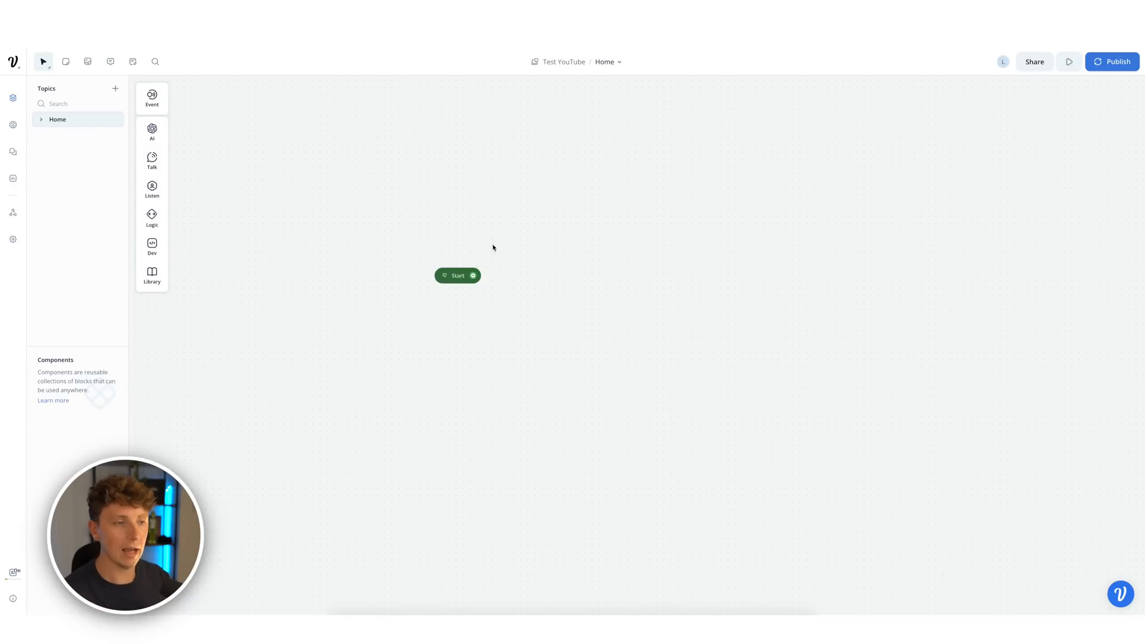
- After a quick test run, add a Text block starting 'Hi we are Unorthodox AI, we help businesses reclaim…'
{"action": "key", "text": "r"}
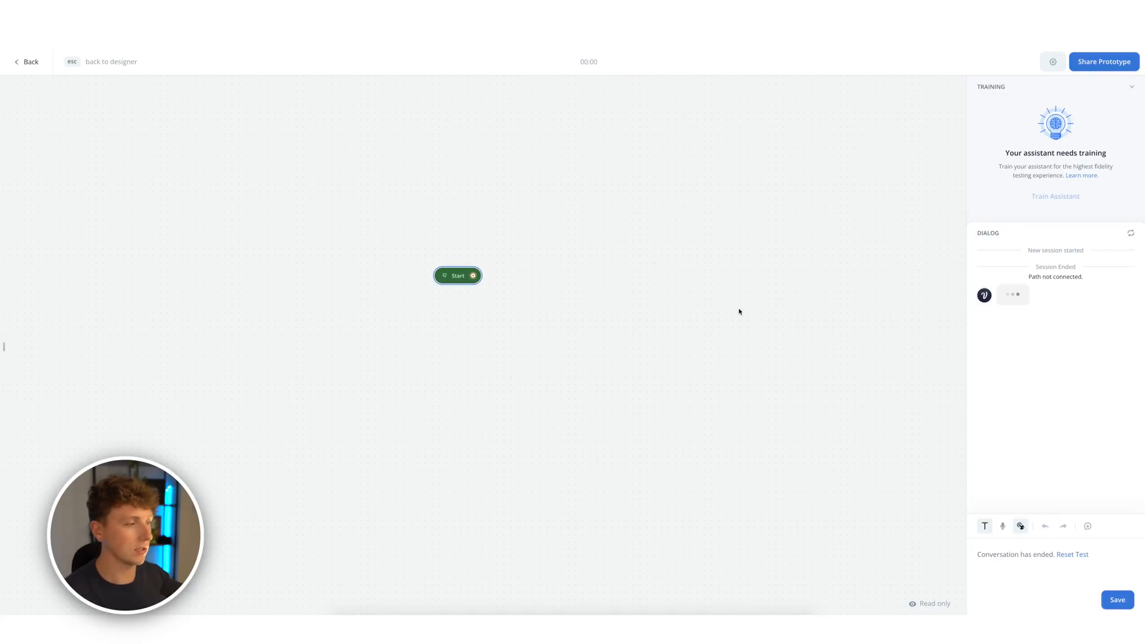
{"action": "key", "text": "Escape"}
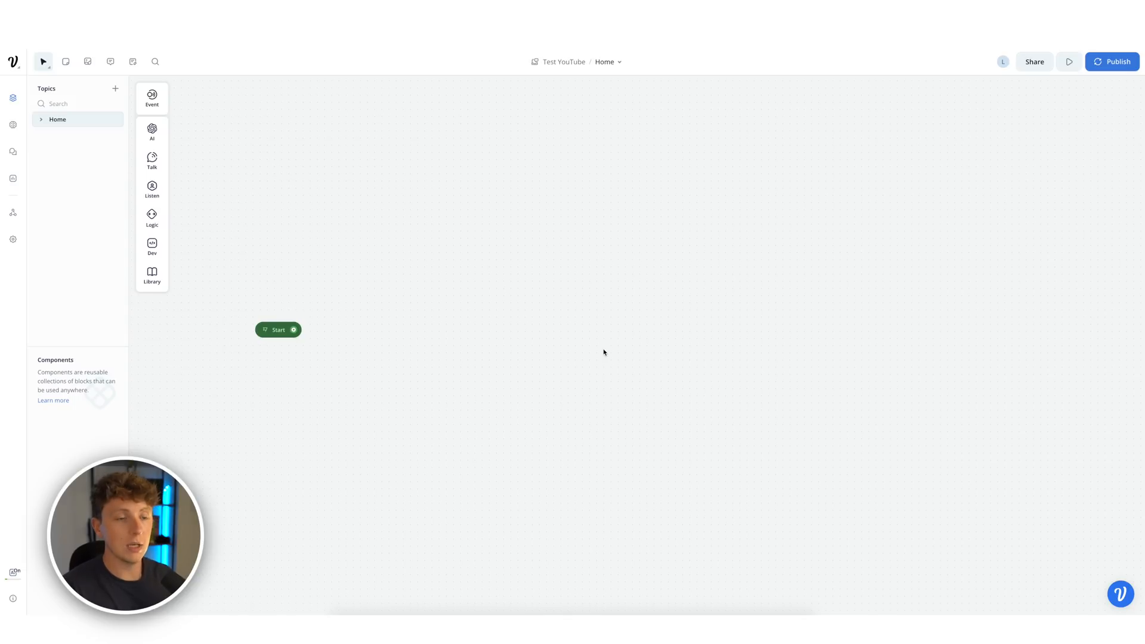
{"action": "mouse_move", "coordinate": [157, 159]}
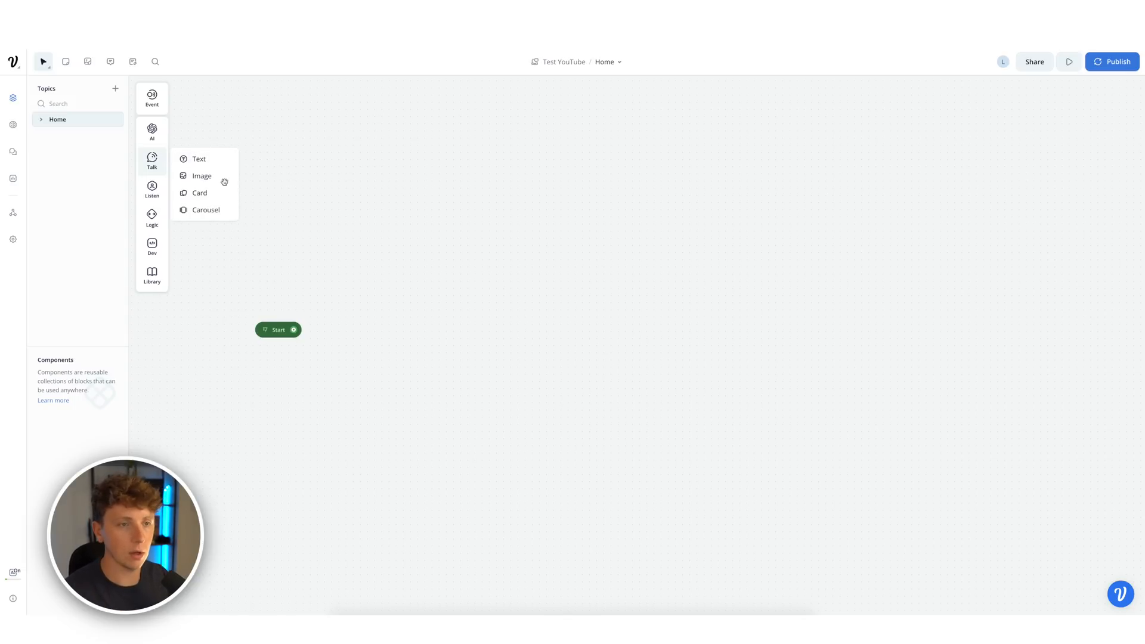
{"action": "left_click_drag", "start_coordinate": [203, 161], "coordinate": [433, 278]}
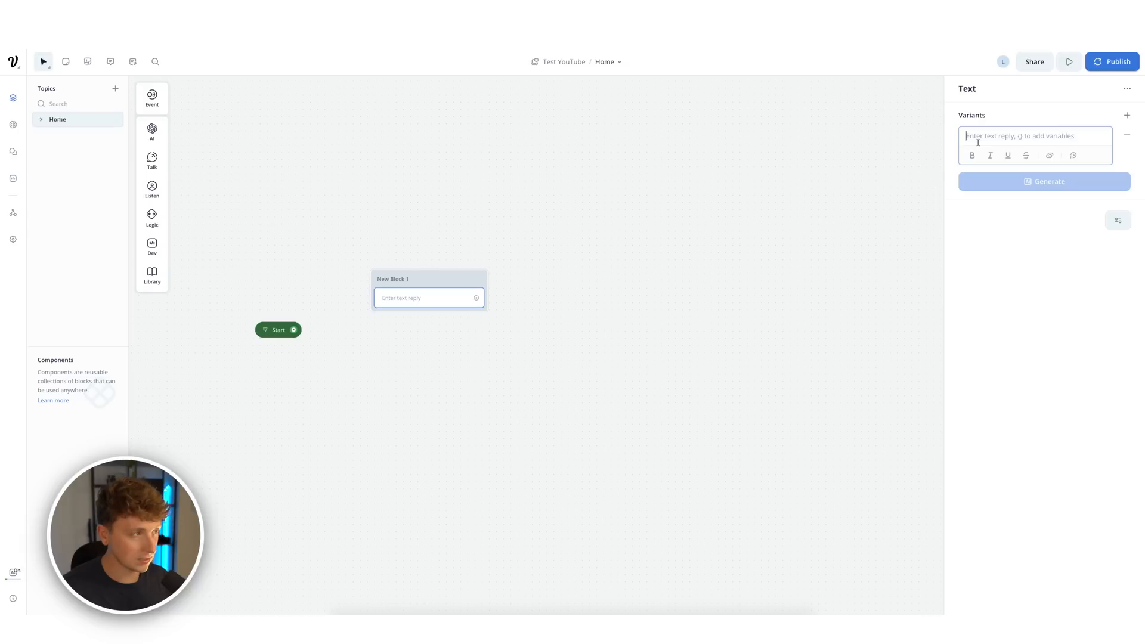
{"action": "type", "text": "Hi we are "}
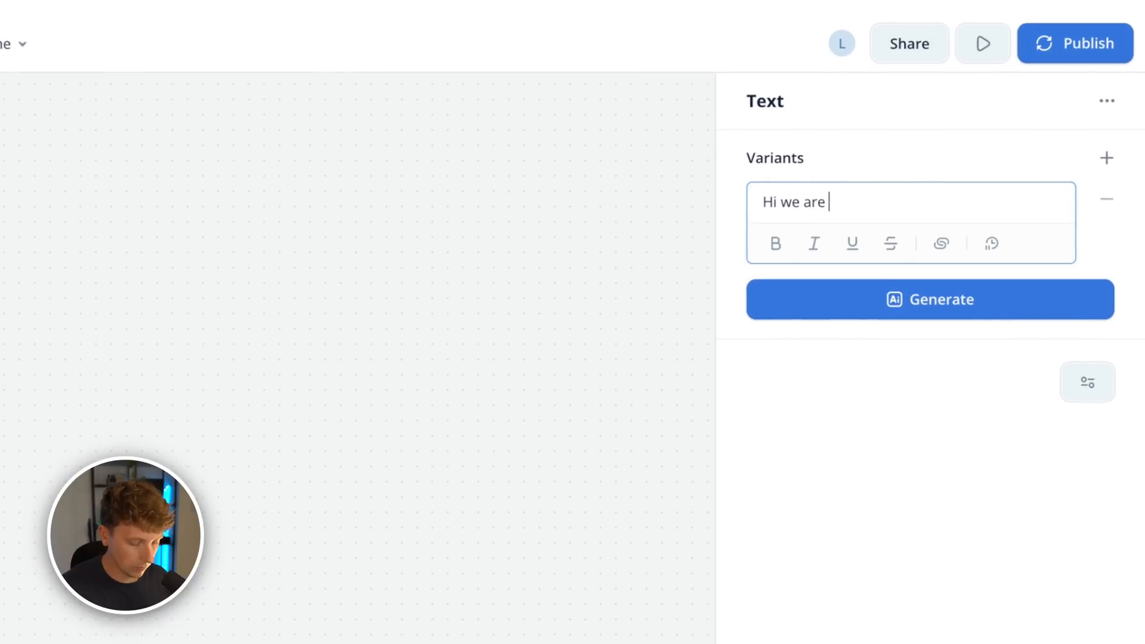
{"action": "type", "text": "Unorthodox AI, we help businesses rec"}
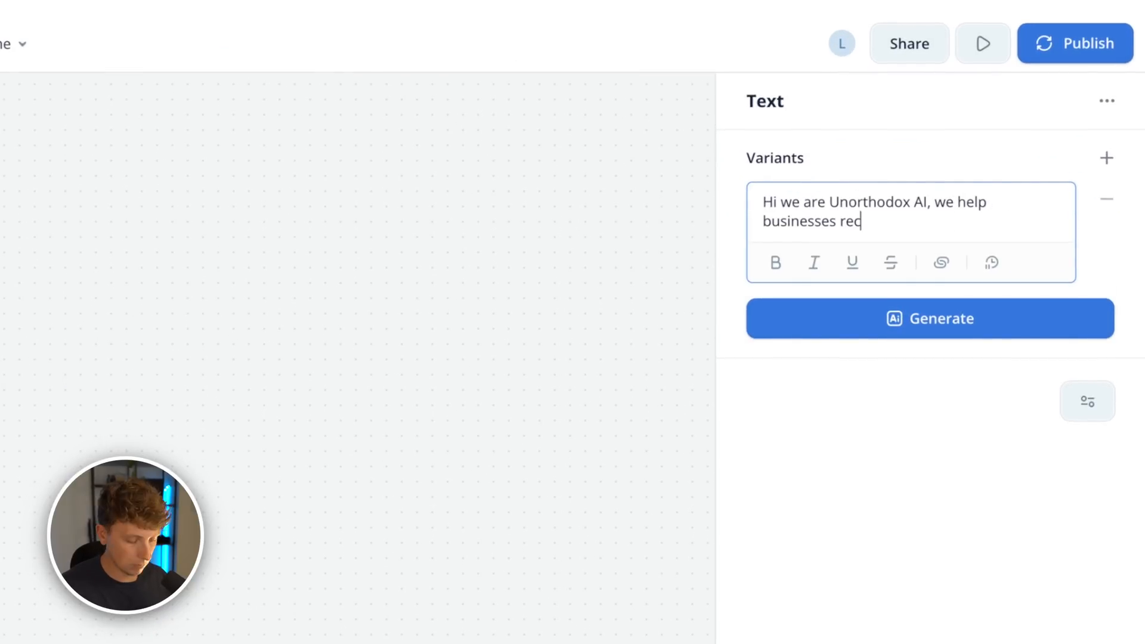
{"action": "type", "text": "laim back their time and"}
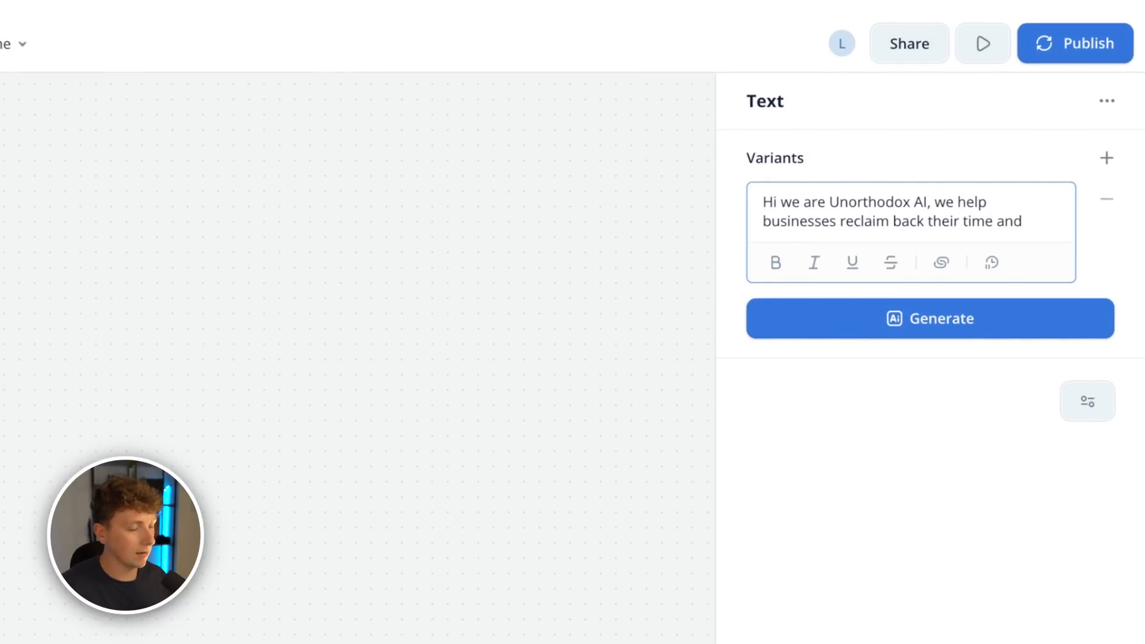
{"action": "type", "text": " money with the help of AI solutions"}
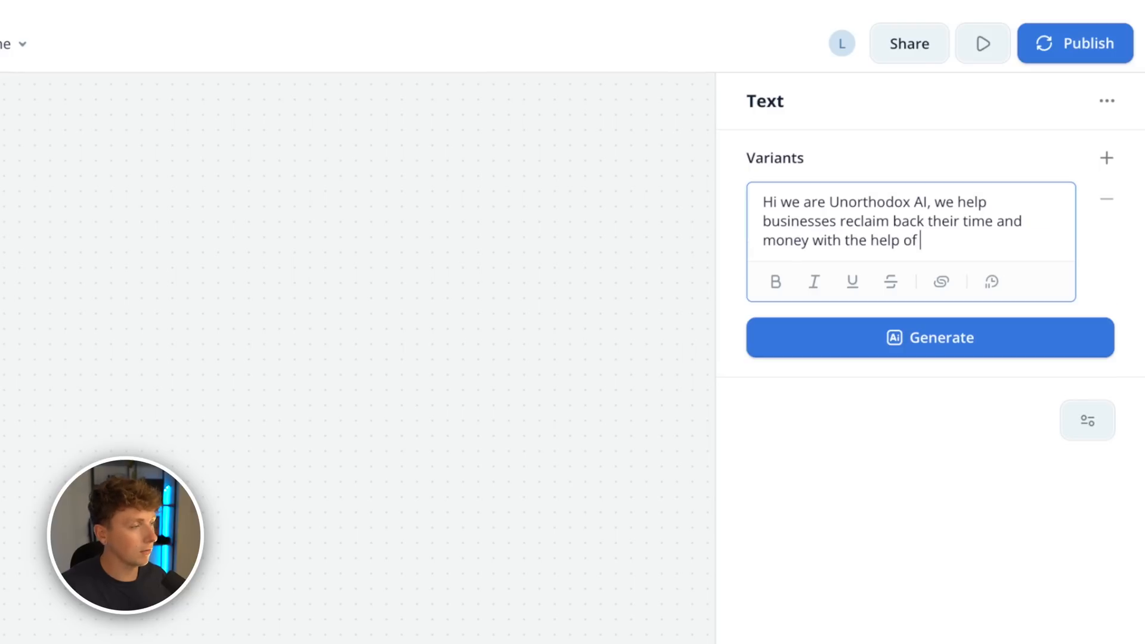
{"action": "type", "text": "."}
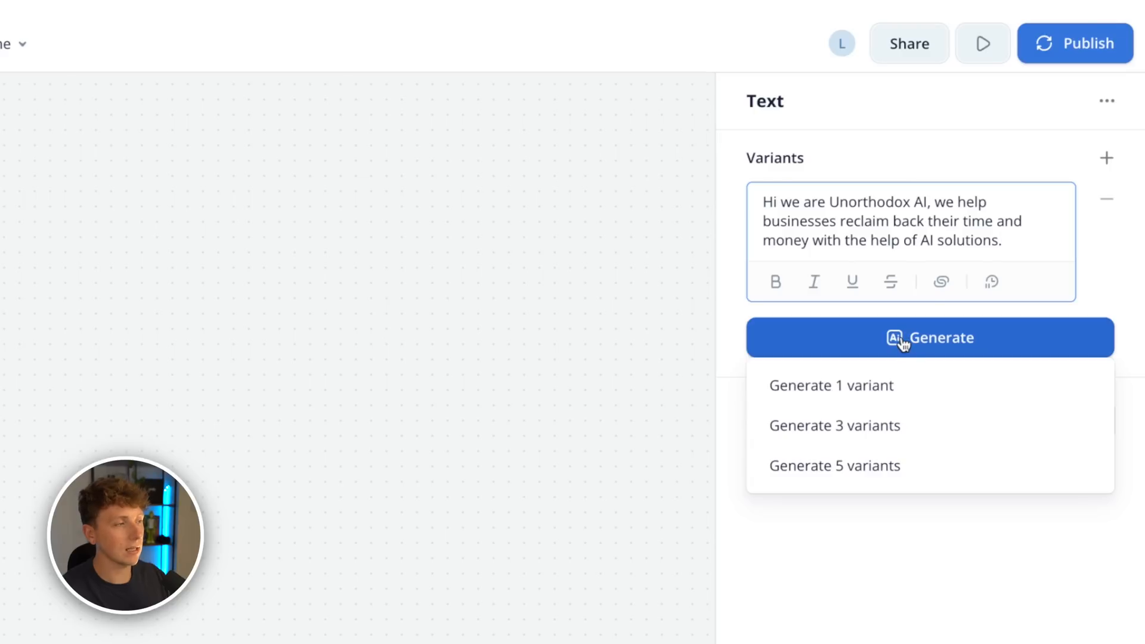
- Generate five greeting variants and correct 'their' to 'them' in the second one
{"action": "left_click", "coordinate": [859, 469]}
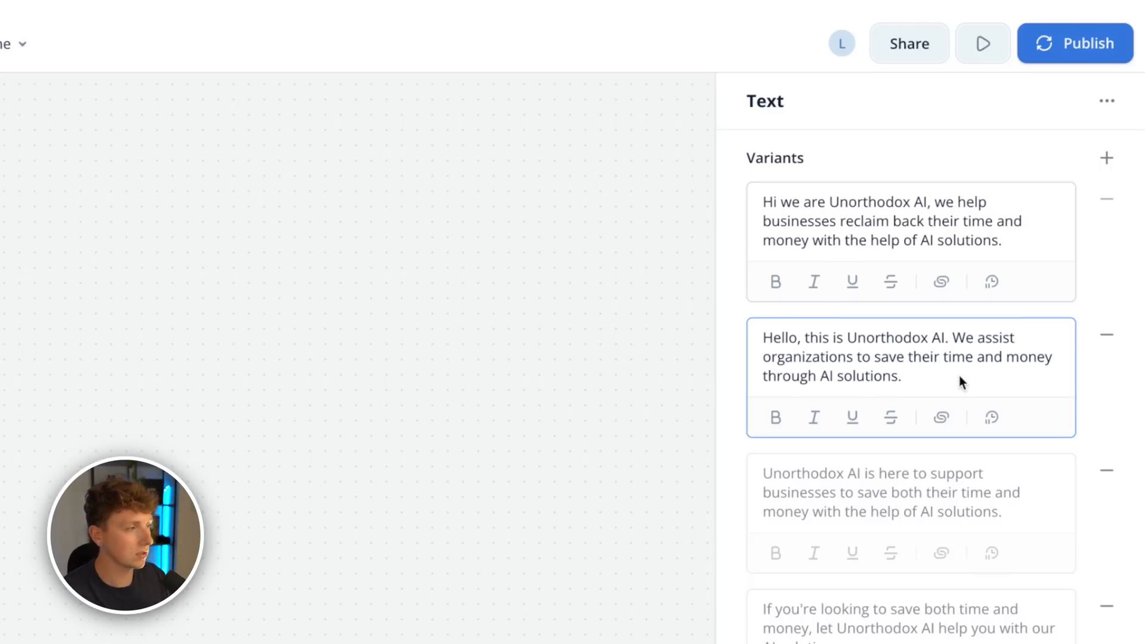
{"action": "left_click", "coordinate": [939, 358]}
{"action": "key", "text": "BackSpace"}
{"action": "key", "text": "BackSpace"}
{"action": "type", "text": "m"}
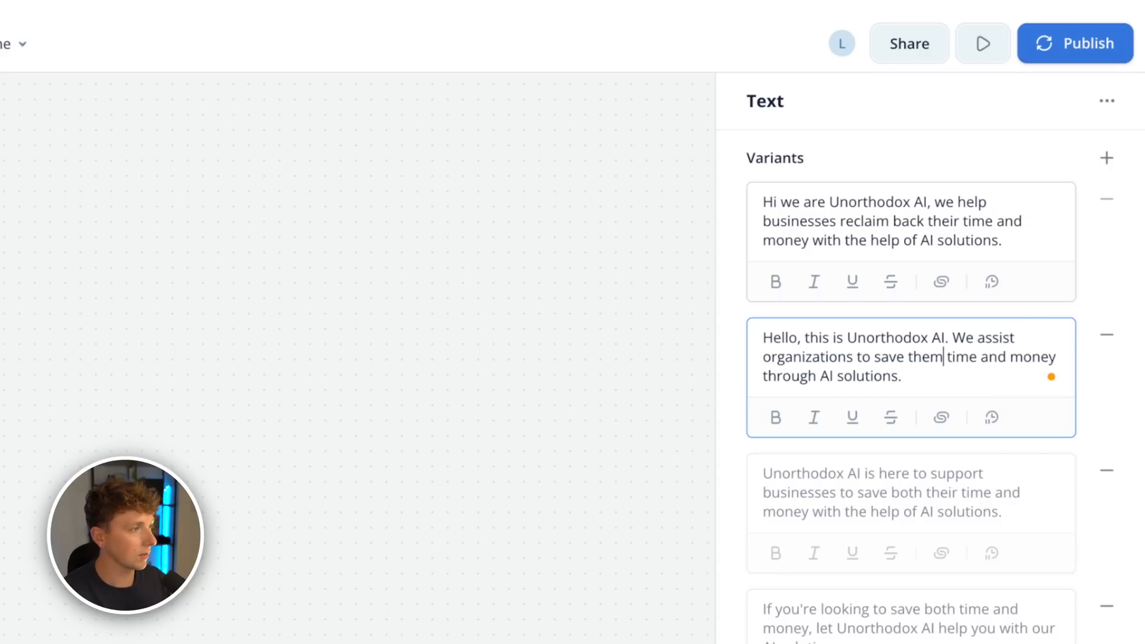
{"action": "left_click", "coordinate": [882, 510]}
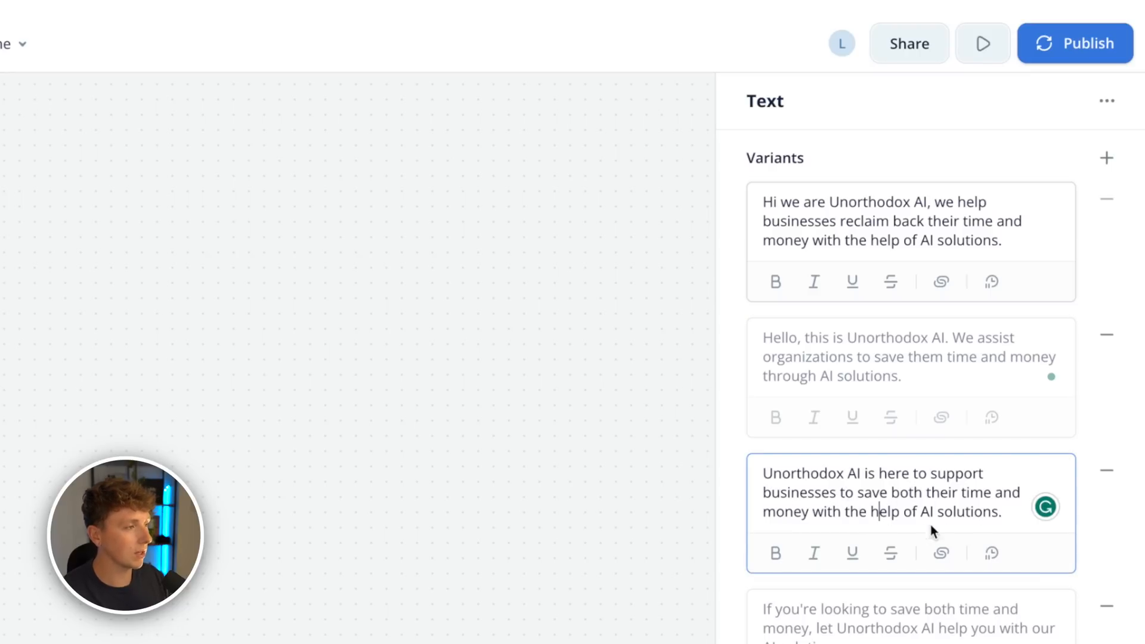
{"action": "left_click", "coordinate": [869, 626]}
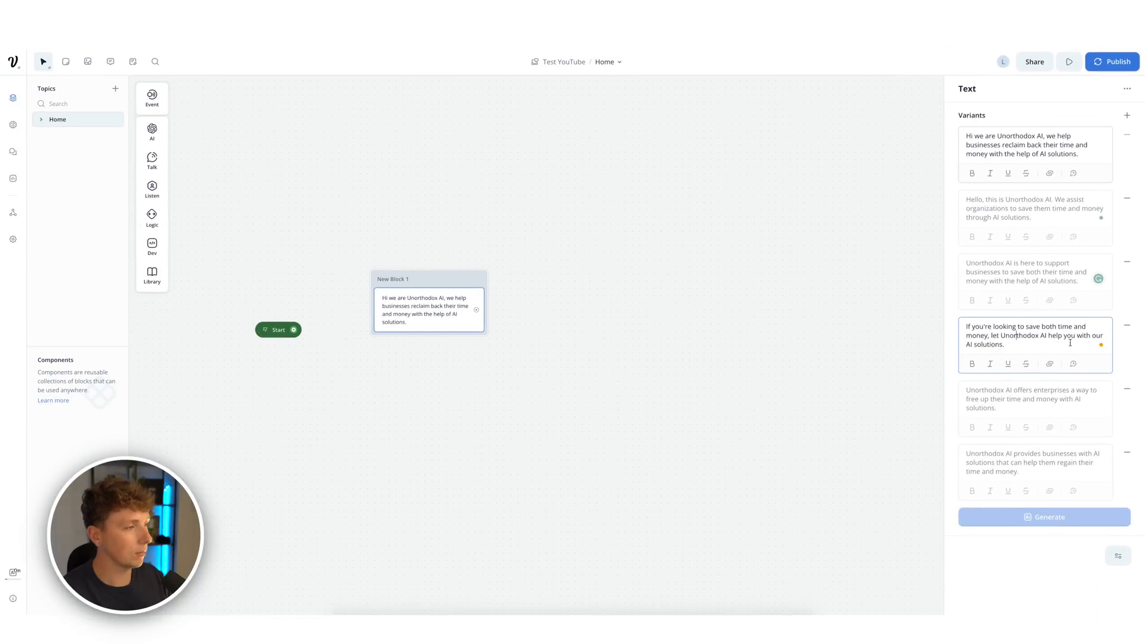
{"action": "left_click", "coordinate": [1001, 397]}
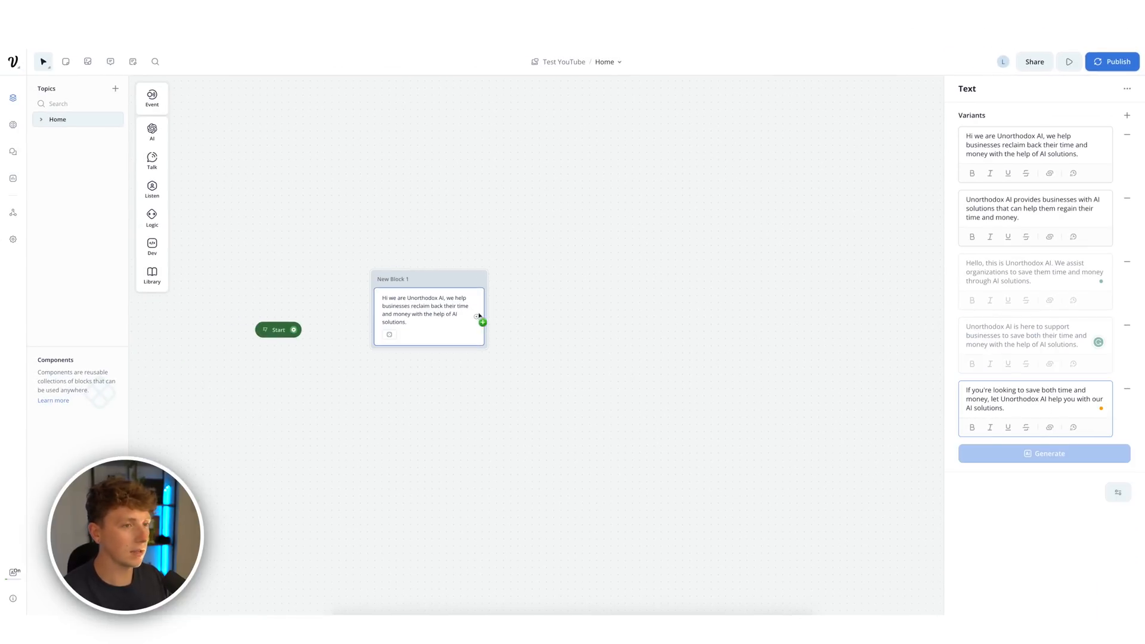
{"action": "left_click", "coordinate": [524, 307]}
- Connect Start to the greeting block and run a test conversation from Start
{"action": "left_click", "coordinate": [458, 296]}
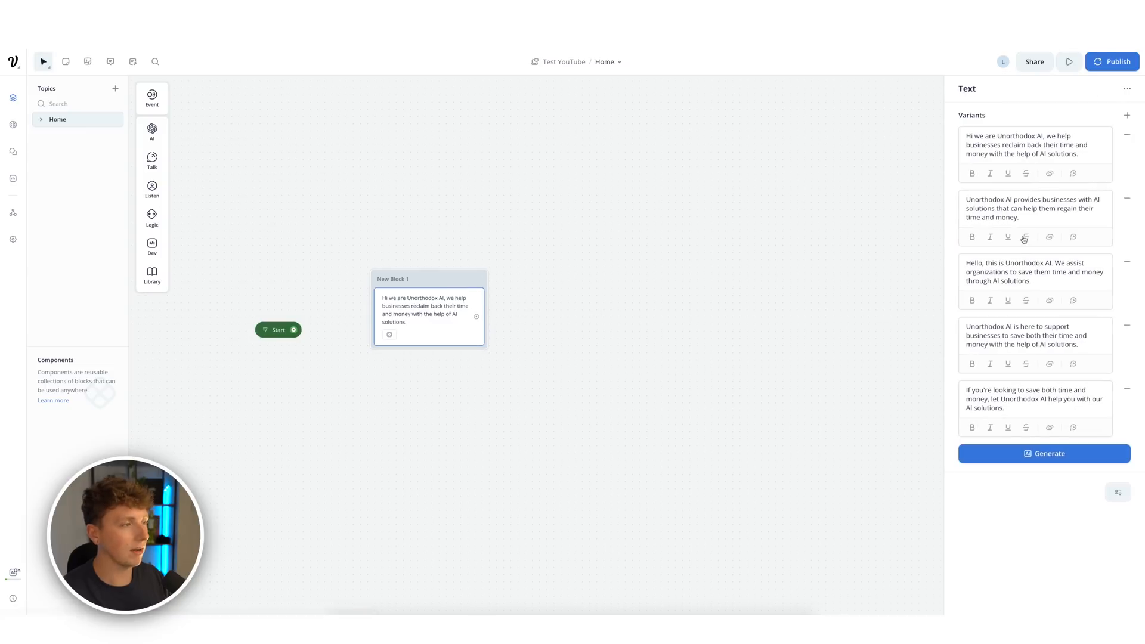
{"action": "left_click", "coordinate": [627, 362]}
{"action": "left_click_drag", "start_coordinate": [294, 330], "coordinate": [384, 289]}
{"action": "left_click", "coordinate": [266, 331]}
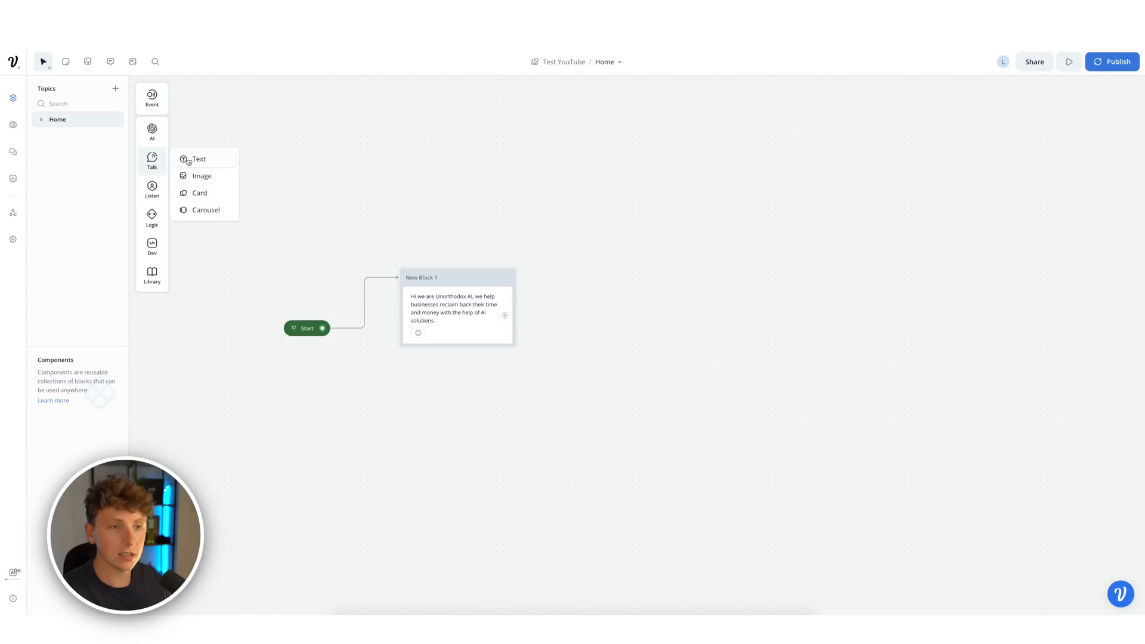
- Add the message 'What AI are you currently looking to integrate into your business?' with three generated variants
{"action": "left_click_drag", "start_coordinate": [189, 161], "coordinate": [442, 360]}
{"action": "left_click", "coordinate": [1005, 136]}
{"action": "type", "text": "What AI are you curre"}
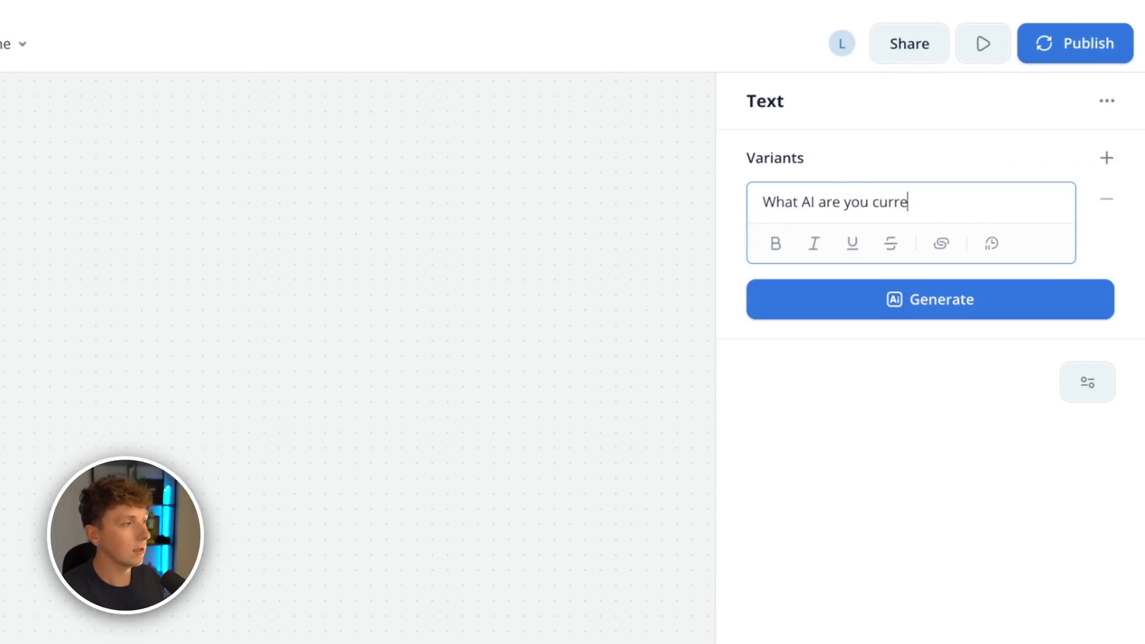
{"action": "type", "text": "ntly looking to integ"}
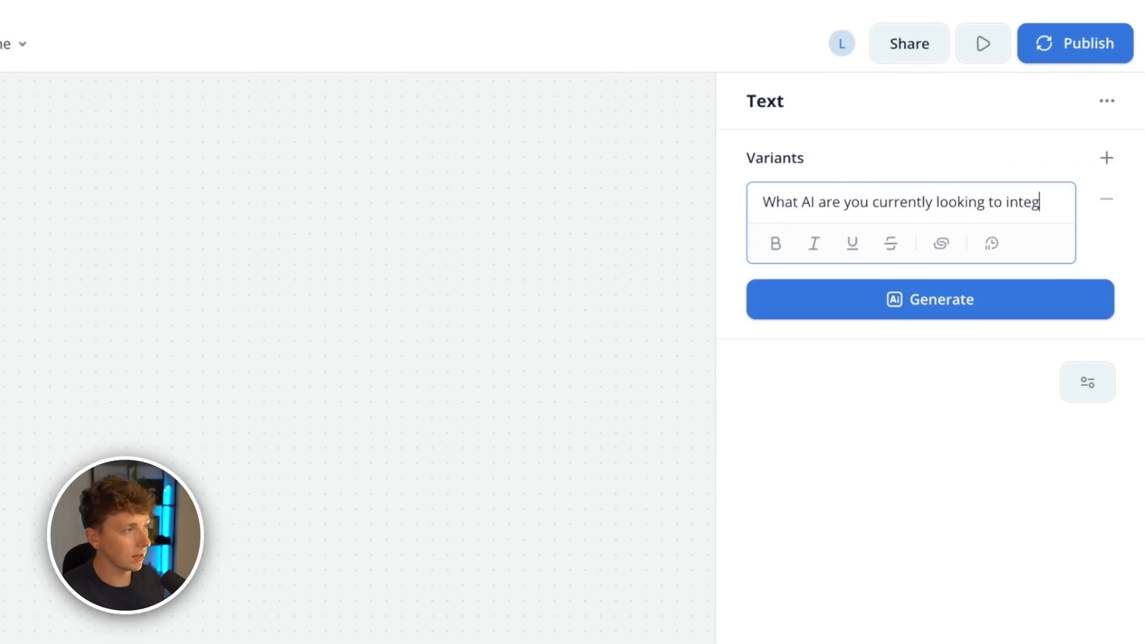
{"action": "type", "text": "rate into your business?"}
{"action": "left_click", "coordinate": [938, 321]}
{"action": "left_click", "coordinate": [885, 410]}
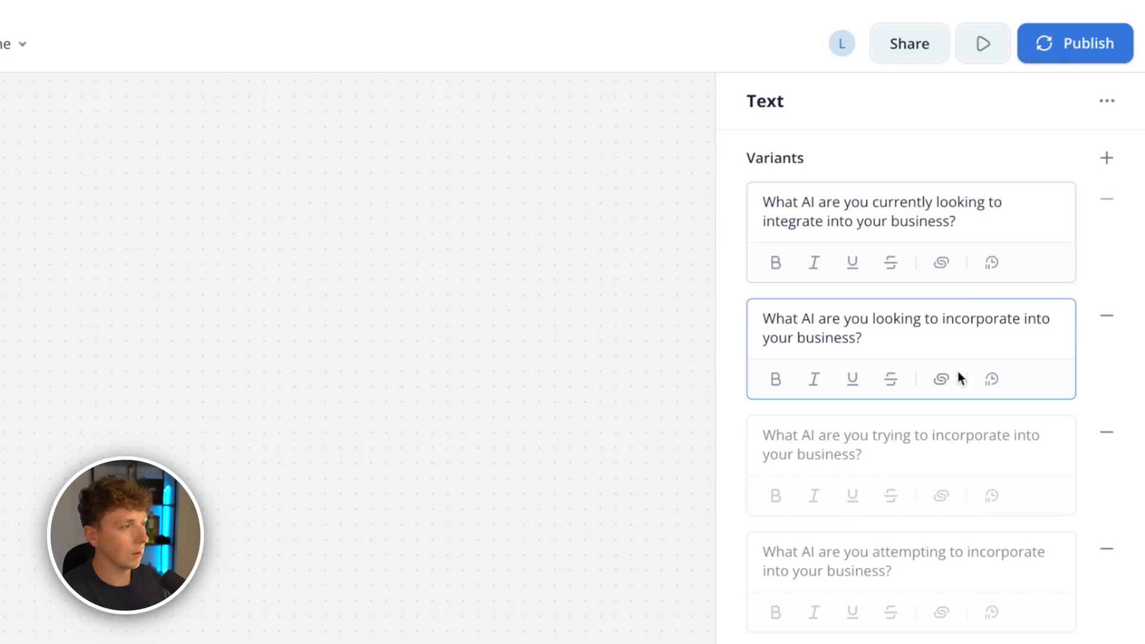
{"action": "left_click", "coordinate": [912, 457]}
{"action": "left_click", "coordinate": [894, 344]}
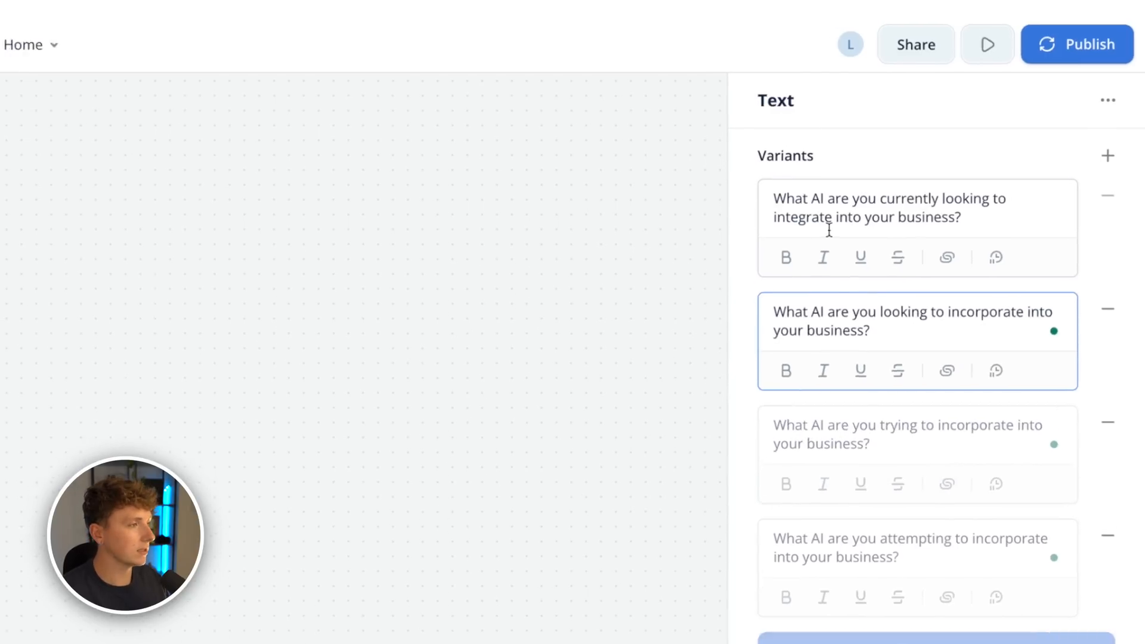
{"action": "left_click", "coordinate": [588, 411]}
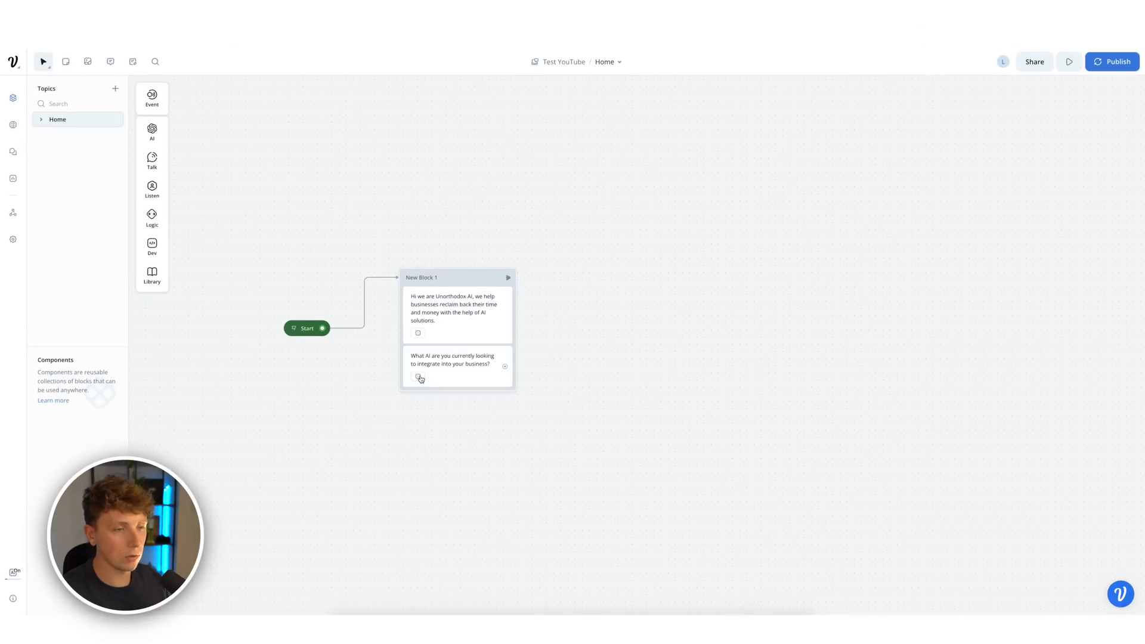
- Add a Buttons step to New Block 1 with labels AI Chatbots and AI Automations
{"action": "mouse_move", "coordinate": [160, 192]}
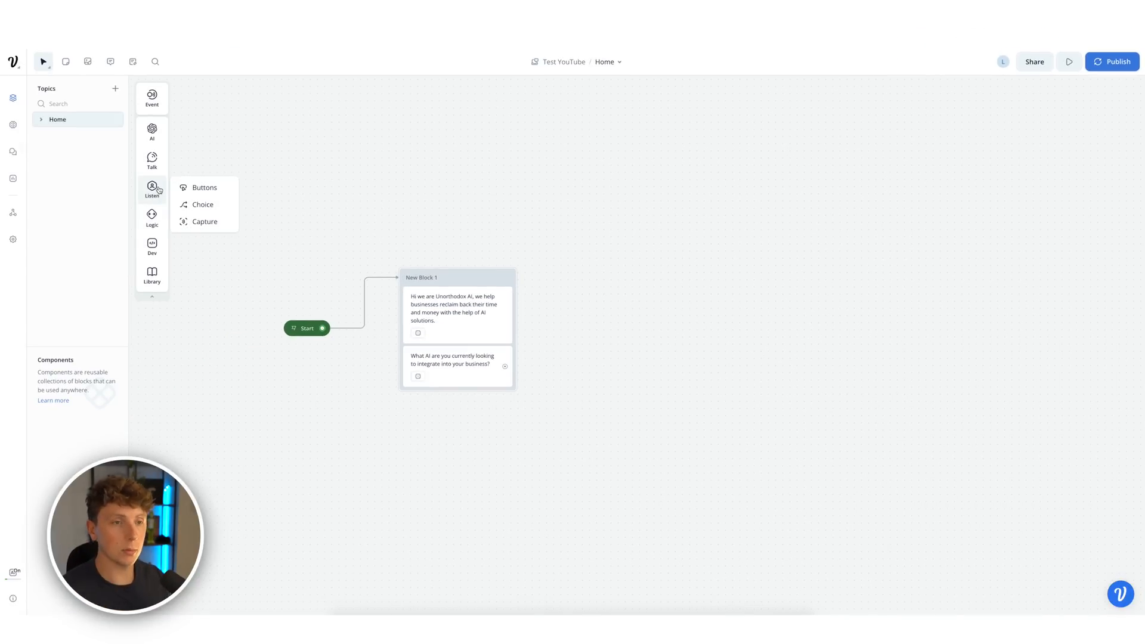
{"action": "left_click_drag", "start_coordinate": [199, 188], "coordinate": [441, 401]}
{"action": "left_click", "coordinate": [984, 135]}
{"action": "type", "text": "A"}
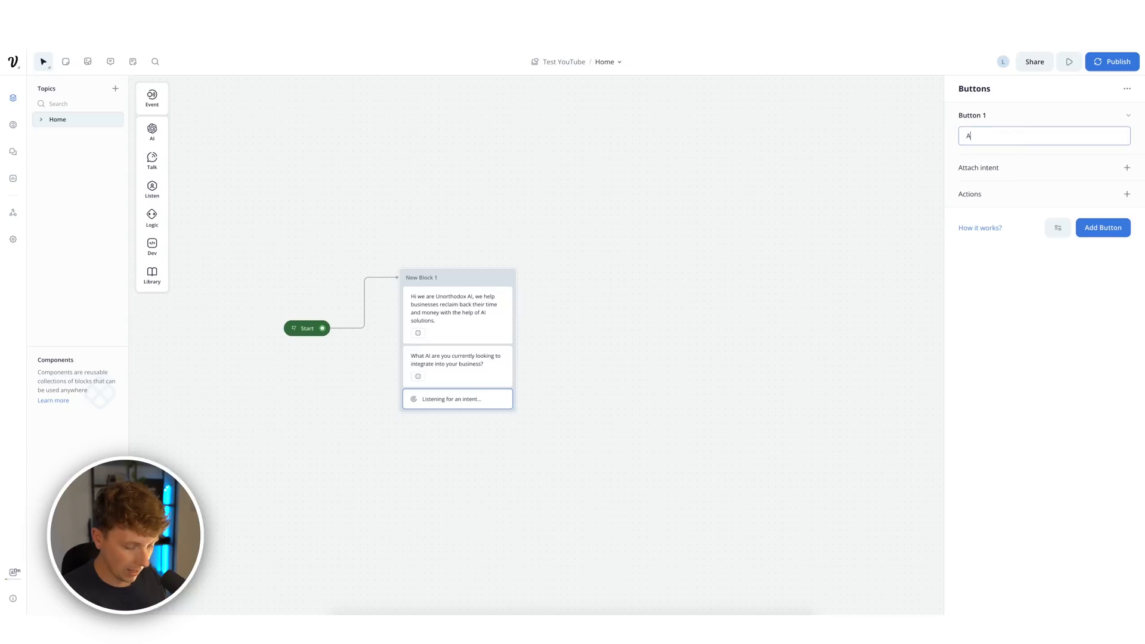
{"action": "type", "text": "I Chatbots"}
{"action": "key", "text": "Return"}
{"action": "type", "text": "A"}
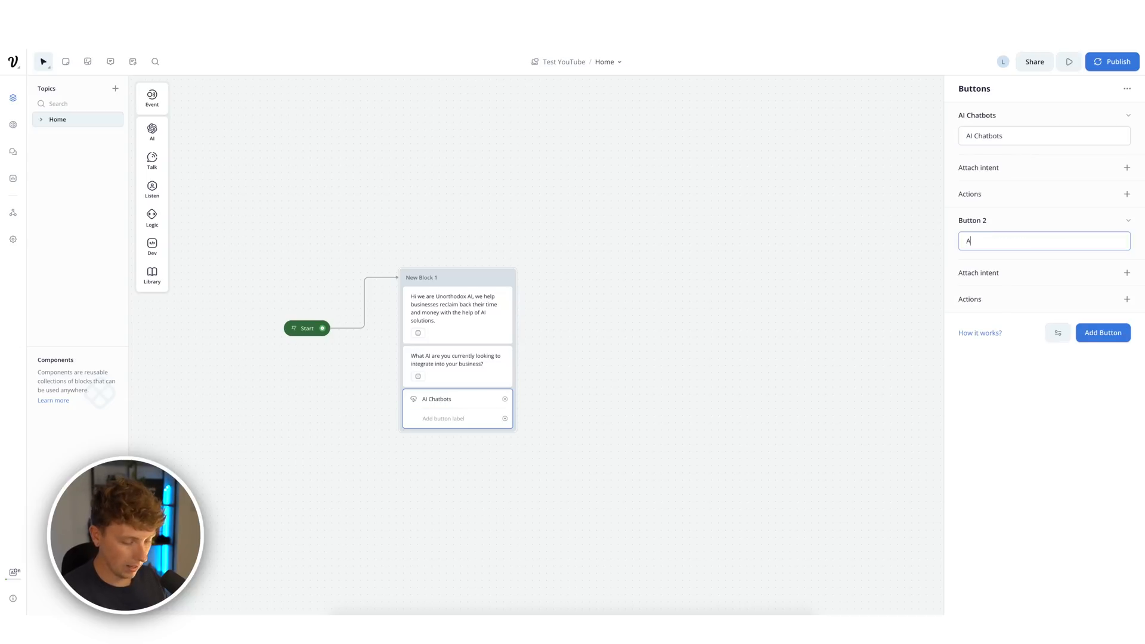
{"action": "type", "text": "I Automations"}
{"action": "key", "text": "Return"}
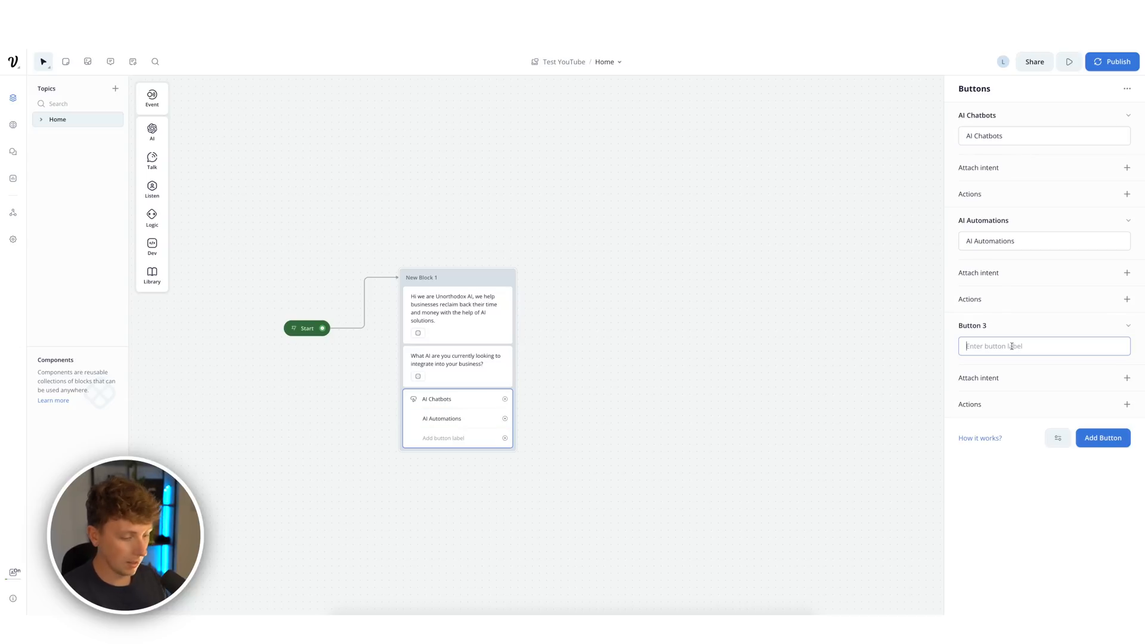
- Fix the second label to AI Automation and label the third button AI Audit
{"action": "type", "text": "Custom"}
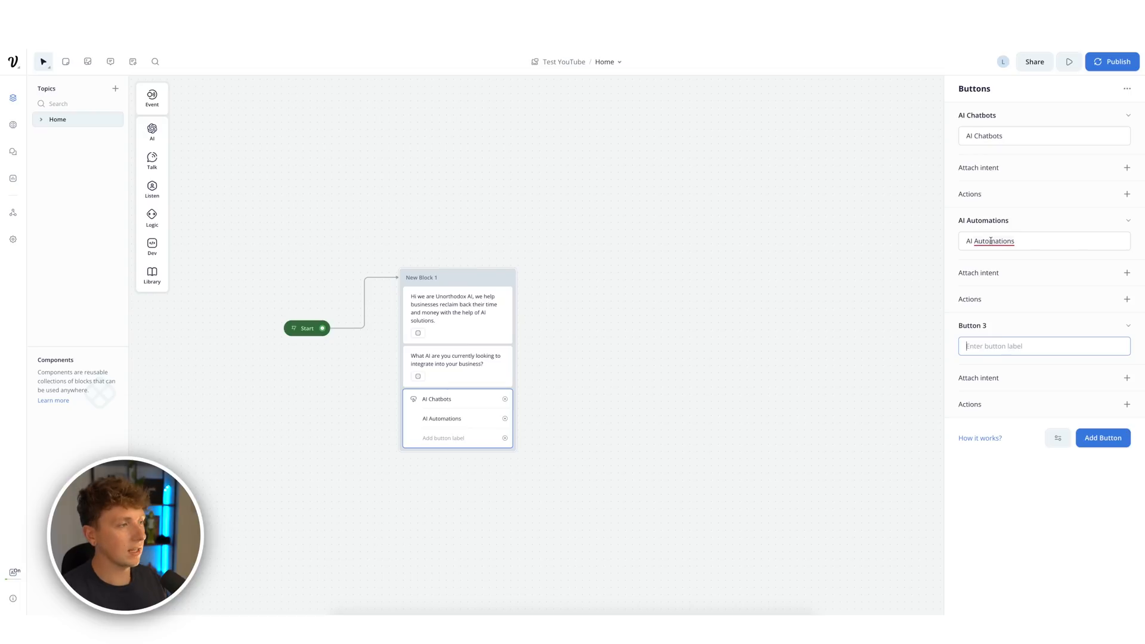
{"action": "mouse_move", "coordinate": [1003, 242]}
{"action": "left_click", "coordinate": [1008, 264]}
{"action": "left_click", "coordinate": [1011, 343]}
{"action": "type", "text": "AI Audit"}
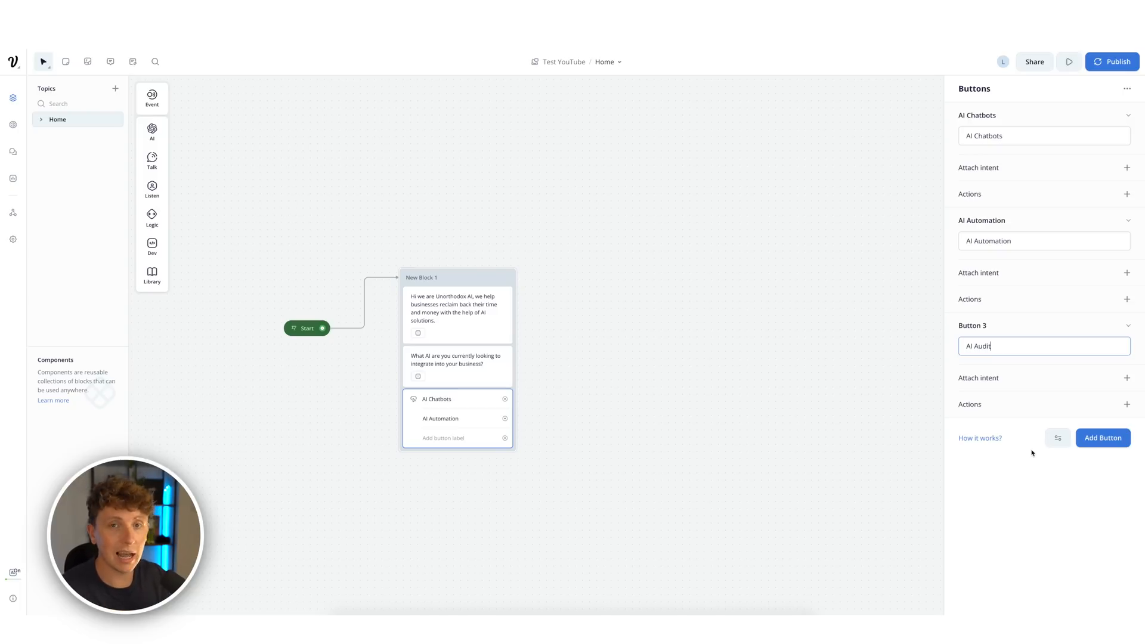
{"action": "left_click", "coordinate": [1095, 460]}
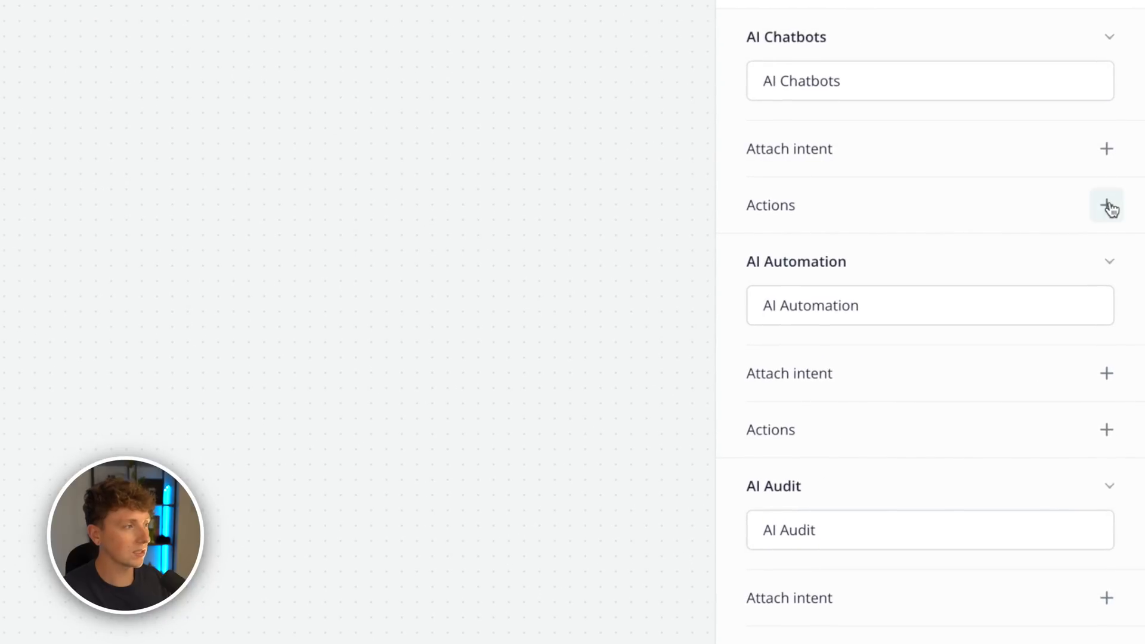
- Create the Solution variable and make the AI Chatbots button set it to 'AI Chatbot'
{"action": "left_click", "coordinate": [1108, 206]}
{"action": "left_click", "coordinate": [1068, 399]}
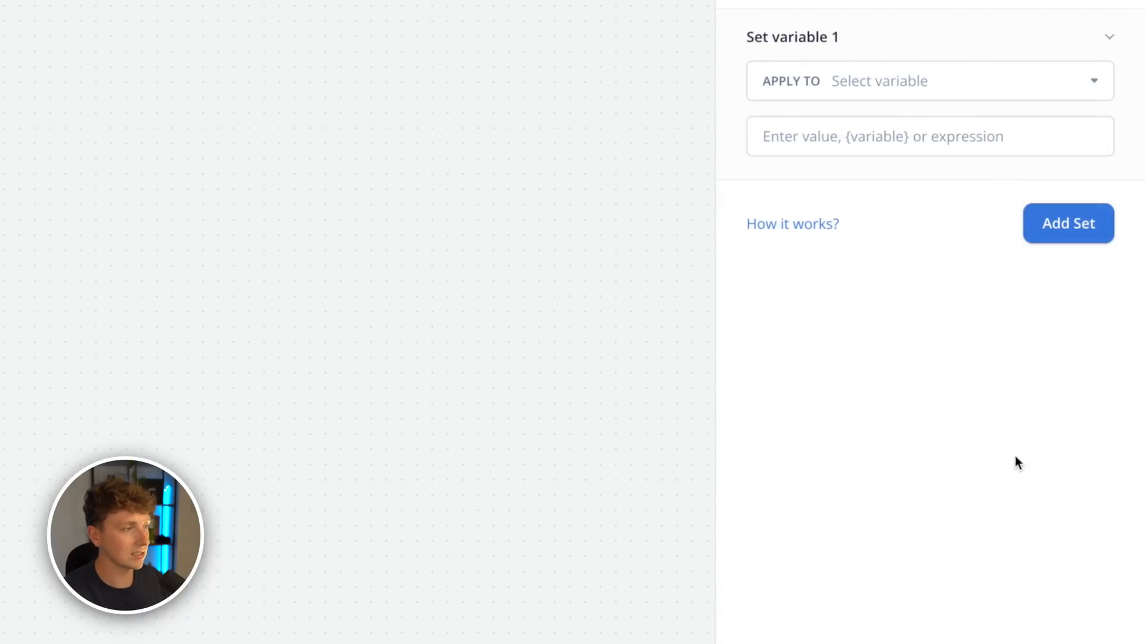
{"action": "left_click", "coordinate": [818, 86]}
{"action": "left_click", "coordinate": [909, 504]}
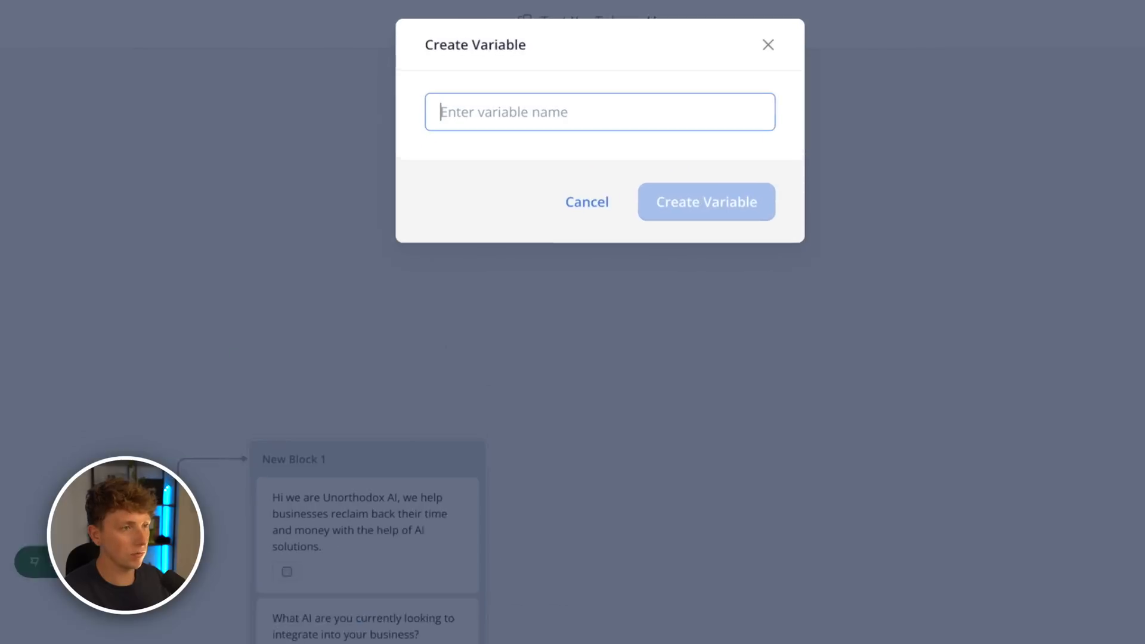
{"action": "type", "text": "Solution"}
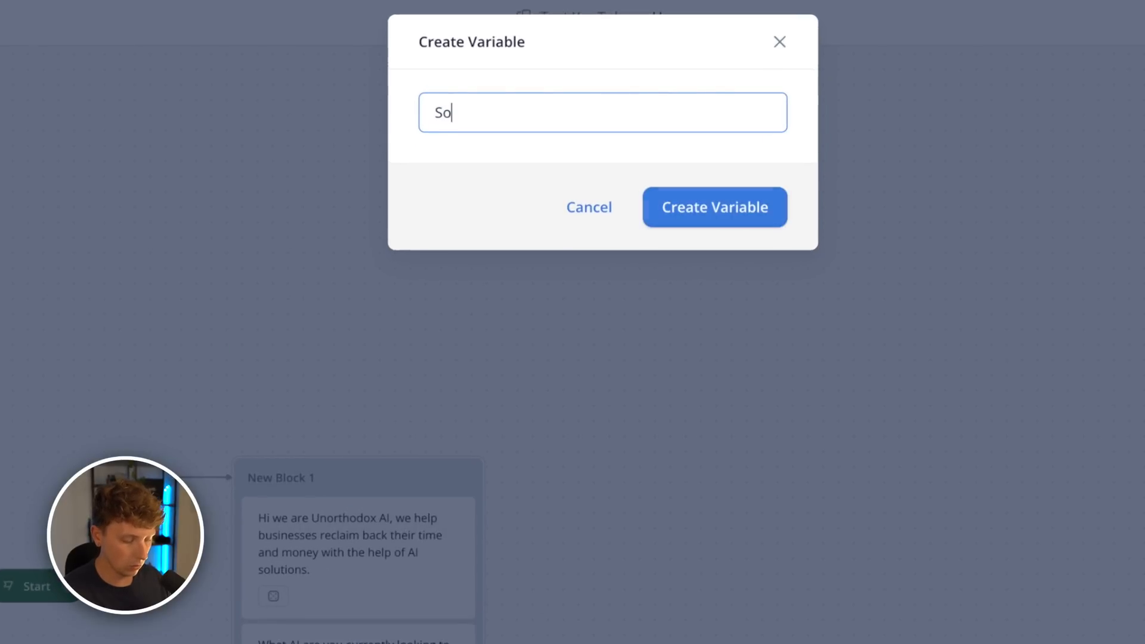
{"action": "key", "text": "Return"}
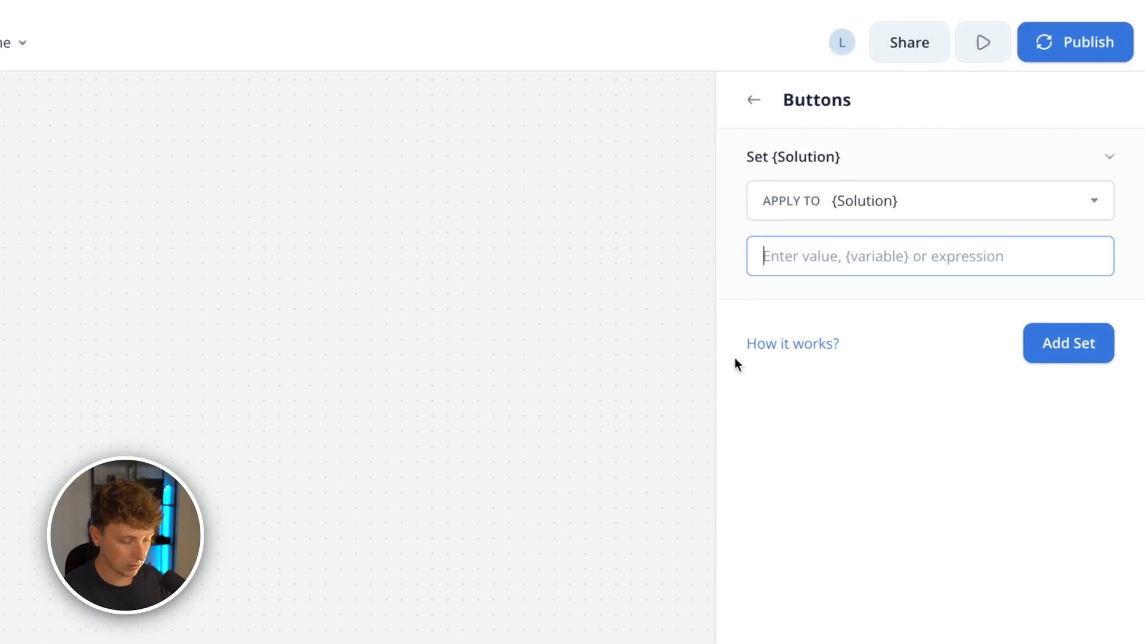
{"action": "type", "text": "'AI Chatbot'"}
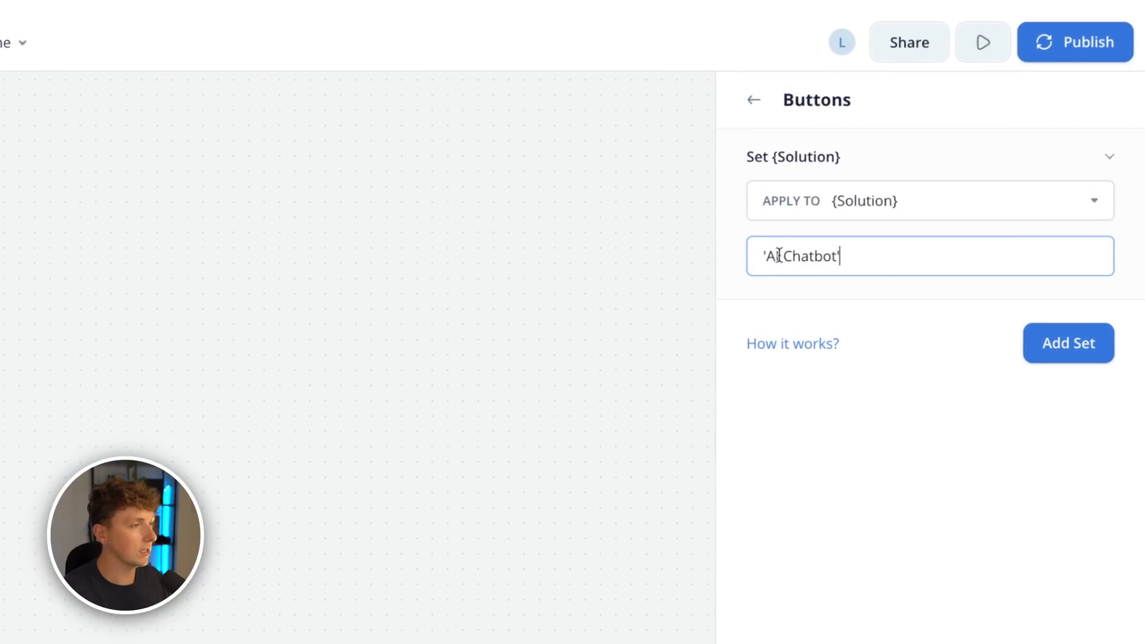
{"action": "left_click", "coordinate": [846, 421]}
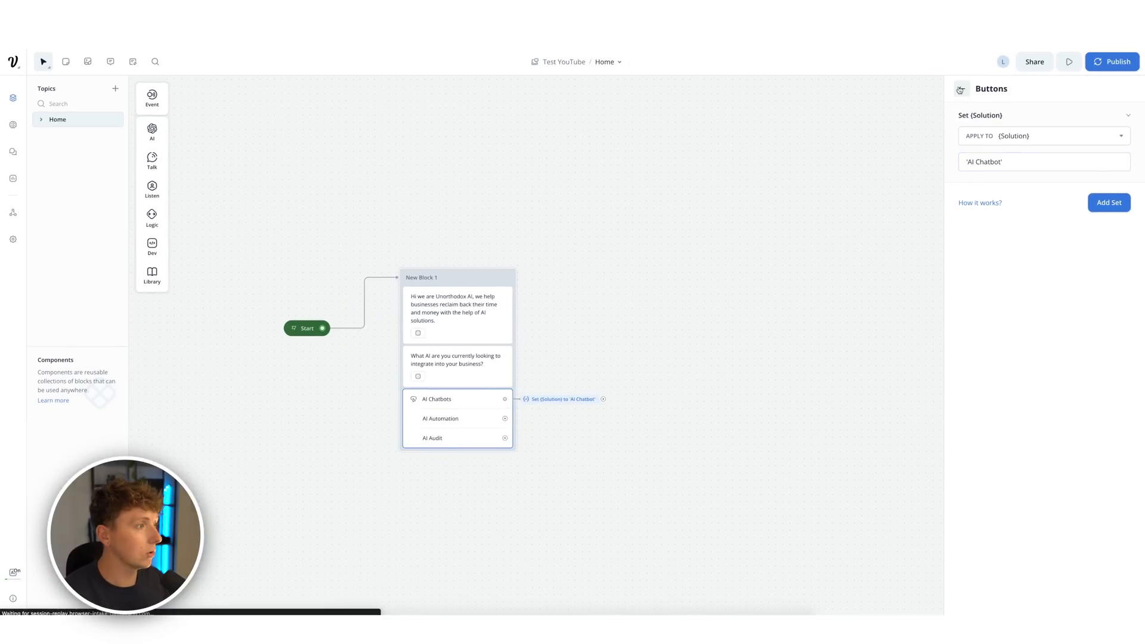
{"action": "left_click", "coordinate": [449, 427]}
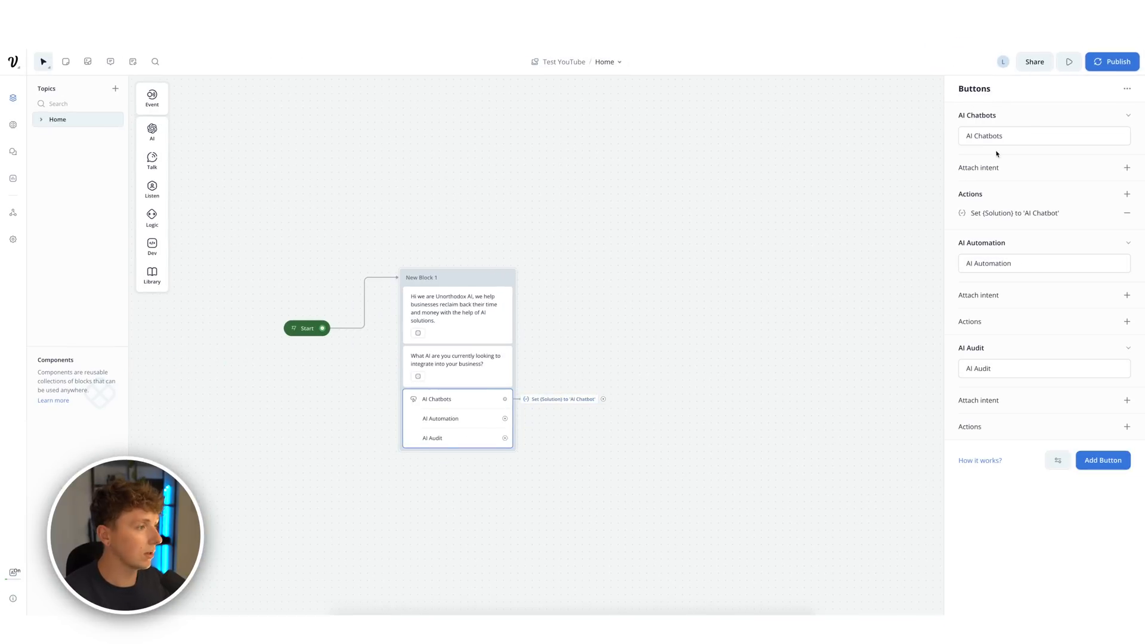
- Make the AI Automation button set Solution to 'AI Automation'
{"action": "left_click", "coordinate": [1127, 322]}
{"action": "left_click", "coordinate": [1080, 387]}
{"action": "left_click", "coordinate": [1041, 136]}
{"action": "scroll", "coordinate": [1056, 222], "scroll_direction": "down", "scroll_amount": 2}
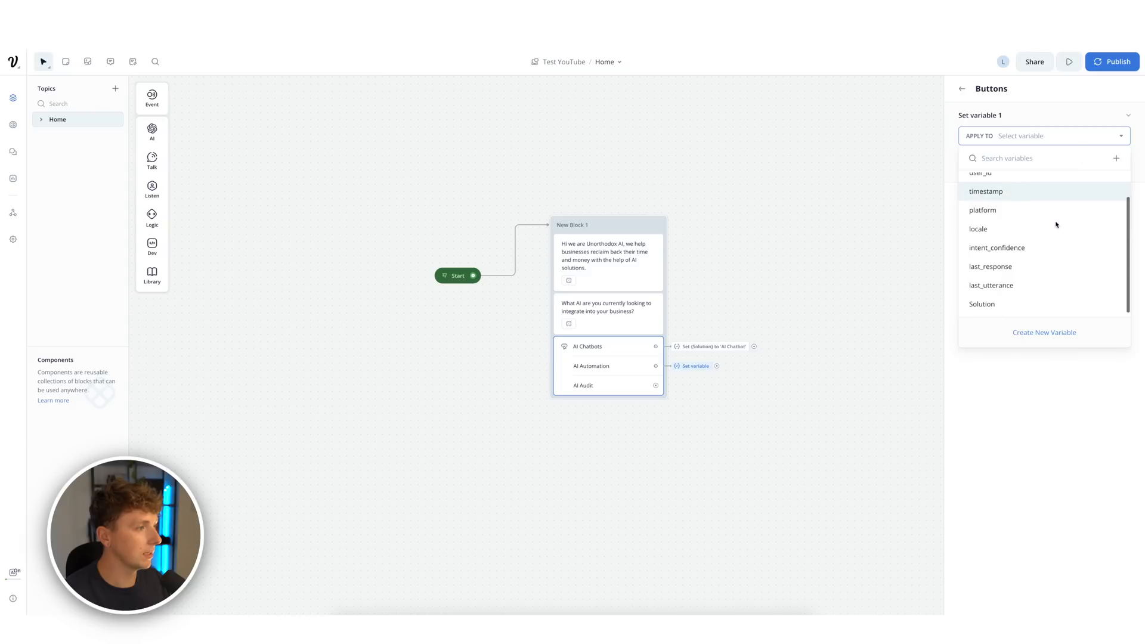
{"action": "left_click", "coordinate": [996, 305]}
{"action": "left_click", "coordinate": [1006, 163]}
{"action": "type", "text": "{"}
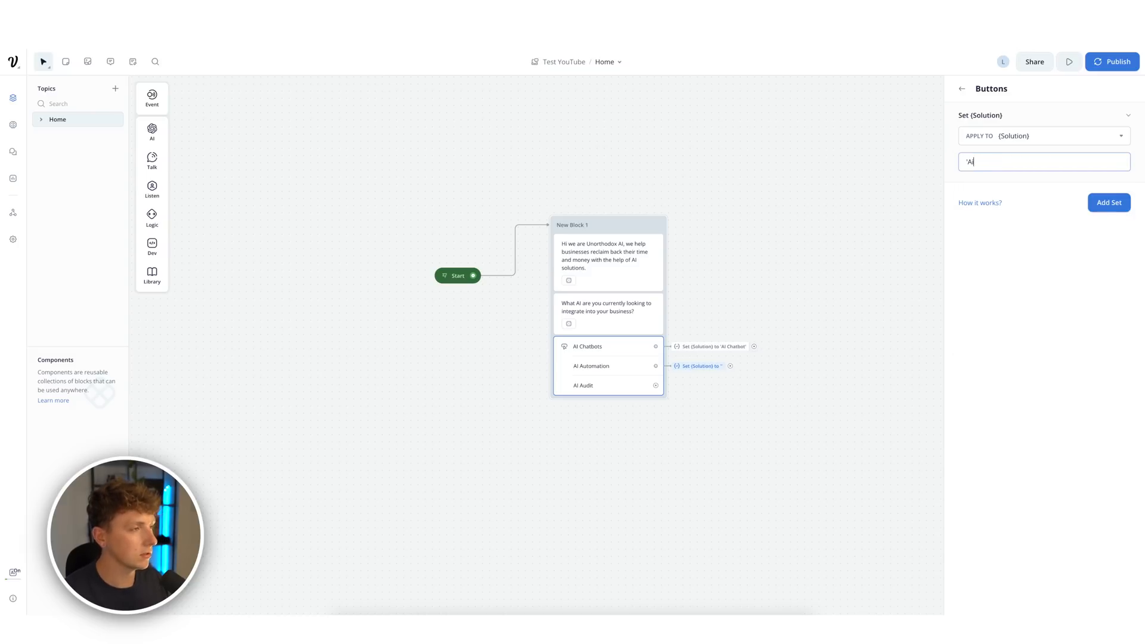
{"action": "left_click", "coordinate": [1128, 423]}
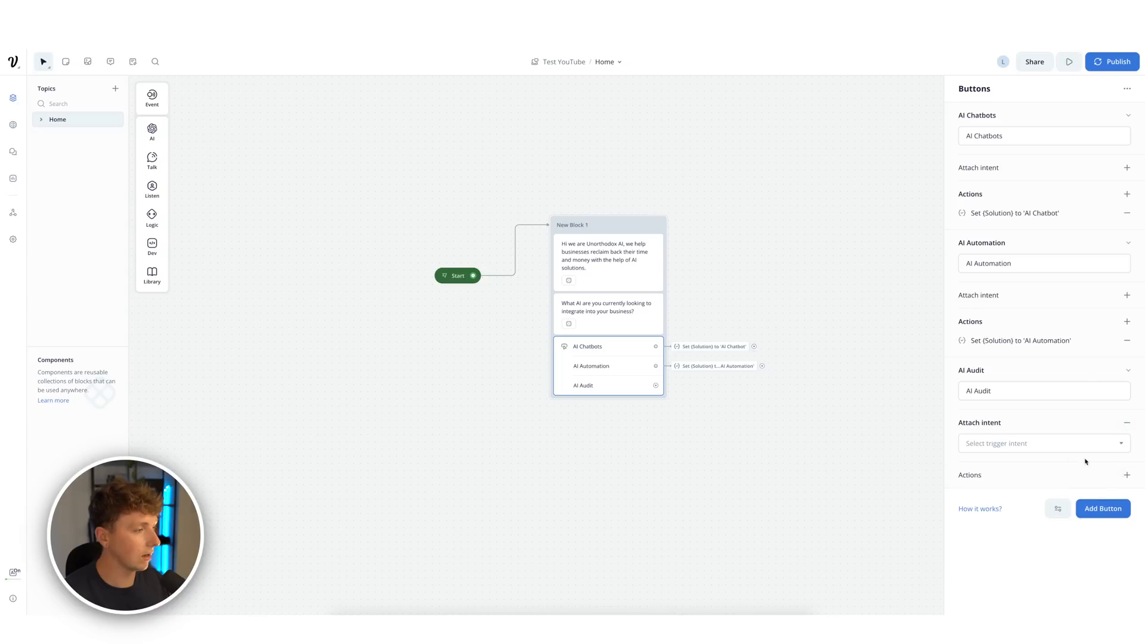
- Make the AI Audit button set Solution to 'AI Audit'
{"action": "left_click", "coordinate": [1127, 474]}
{"action": "left_click", "coordinate": [1105, 377]}
{"action": "left_click", "coordinate": [972, 133]}
{"action": "left_click", "coordinate": [995, 305]}
{"action": "left_click", "coordinate": [1011, 170]}
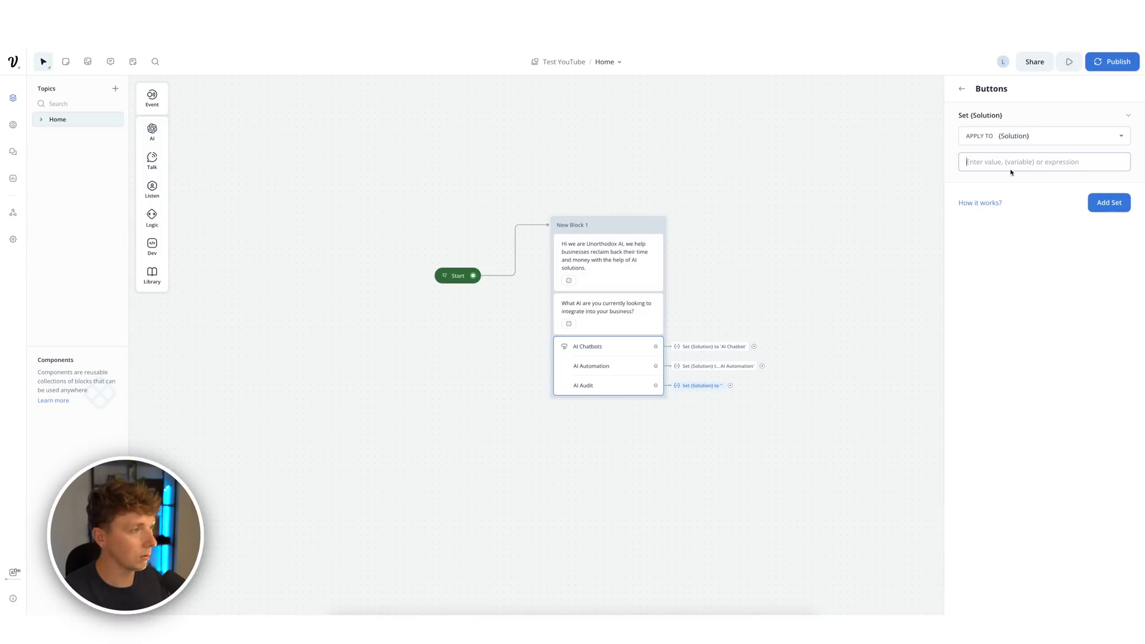
{"action": "type", "text": "{AI Audit'"}
{"action": "left_click_drag", "start_coordinate": [849, 289], "coordinate": [647, 322]}
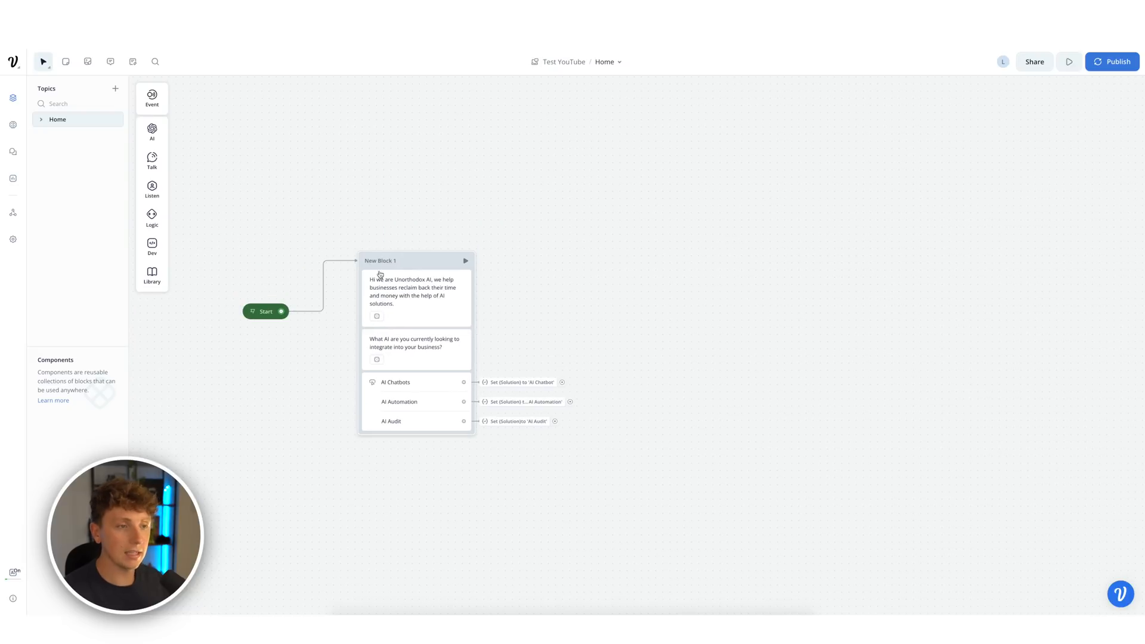
- Drop a Text step onto empty canvas beside the greeting block, creating New Block 2
{"action": "scroll", "coordinate": [369, 256], "scroll_direction": "up", "scroll_amount": 1}
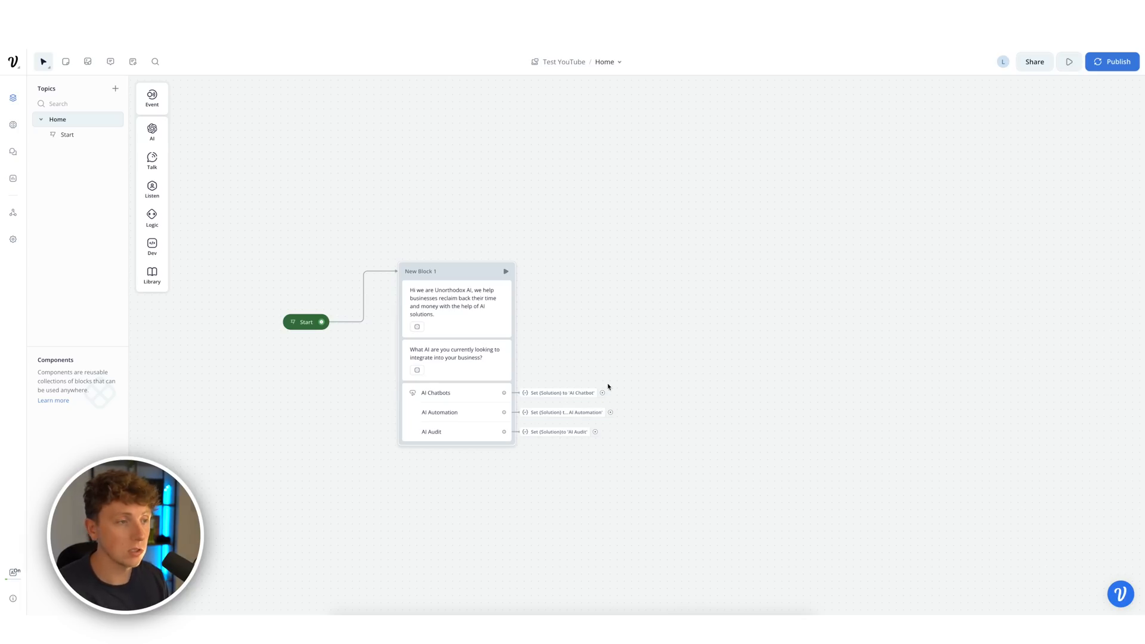
{"action": "mouse_move", "coordinate": [171, 155]}
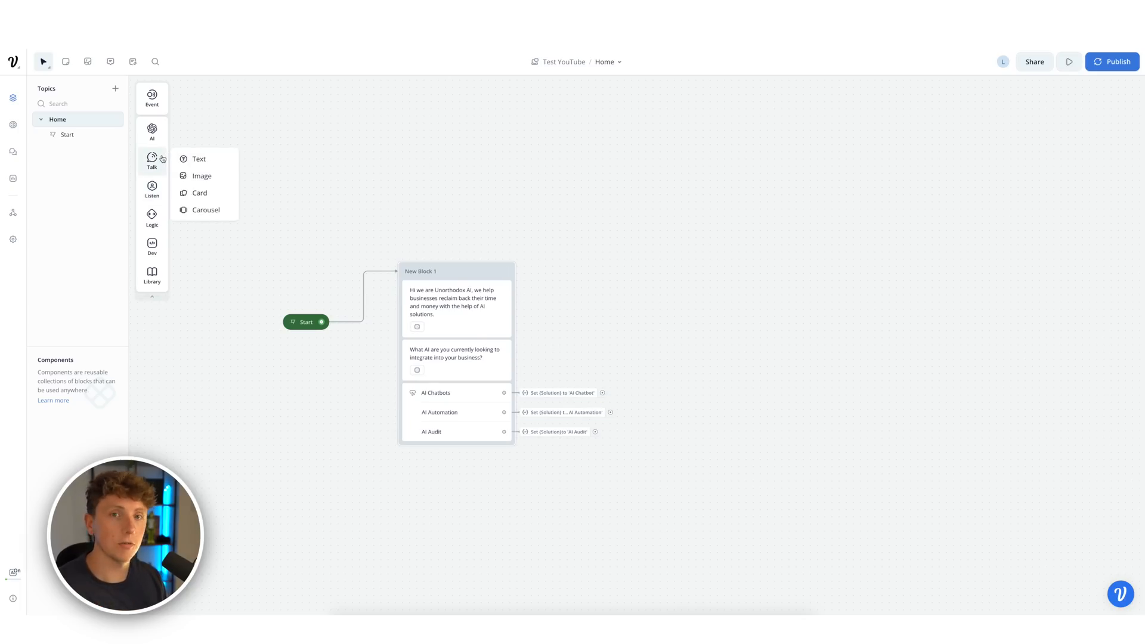
{"action": "left_click_drag", "start_coordinate": [191, 160], "coordinate": [656, 260]}
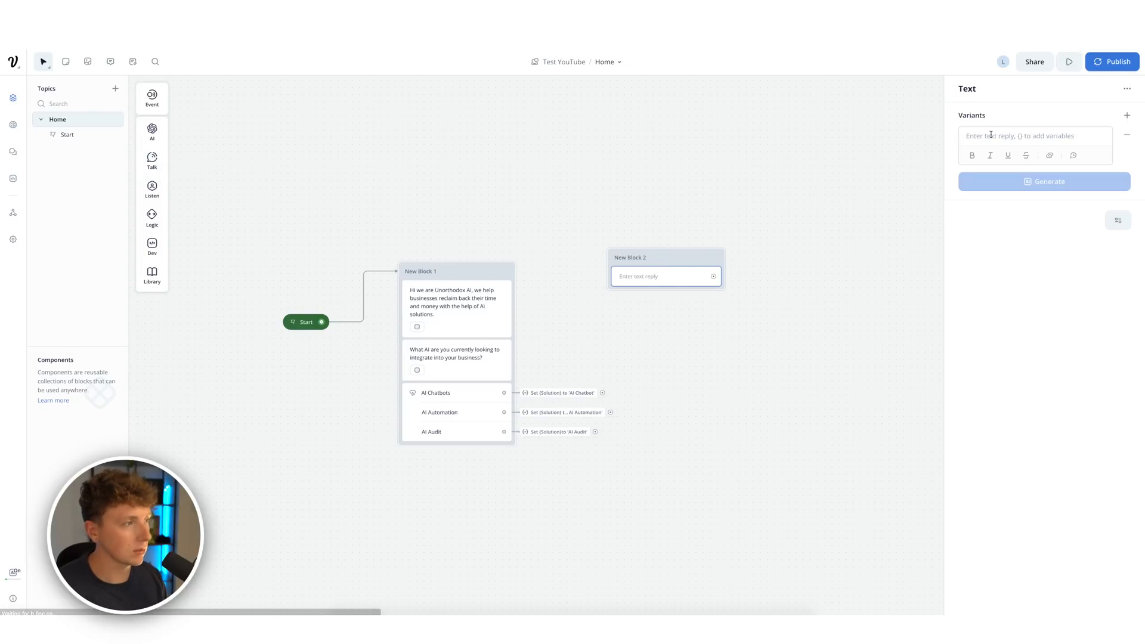
- Write the reply 'Hey great to hear you are looking for {Solution}, I need a few details…' with three variants
{"action": "left_click", "coordinate": [998, 136]}
{"action": "type", "text": "Hey great to hea"}
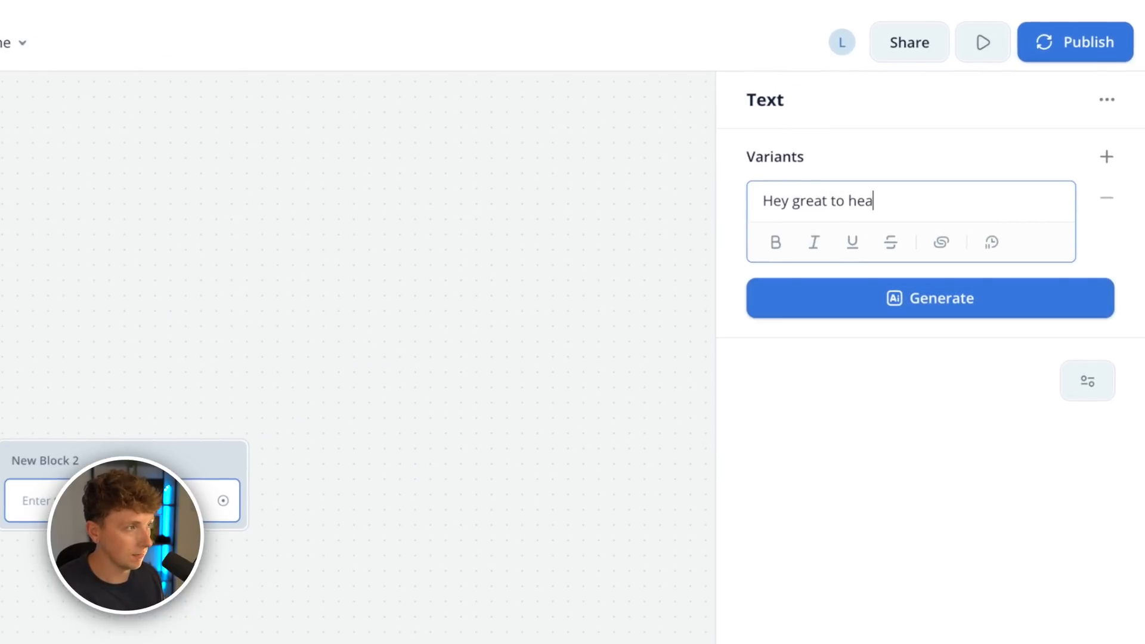
{"action": "type", "text": "r you are looking for "}
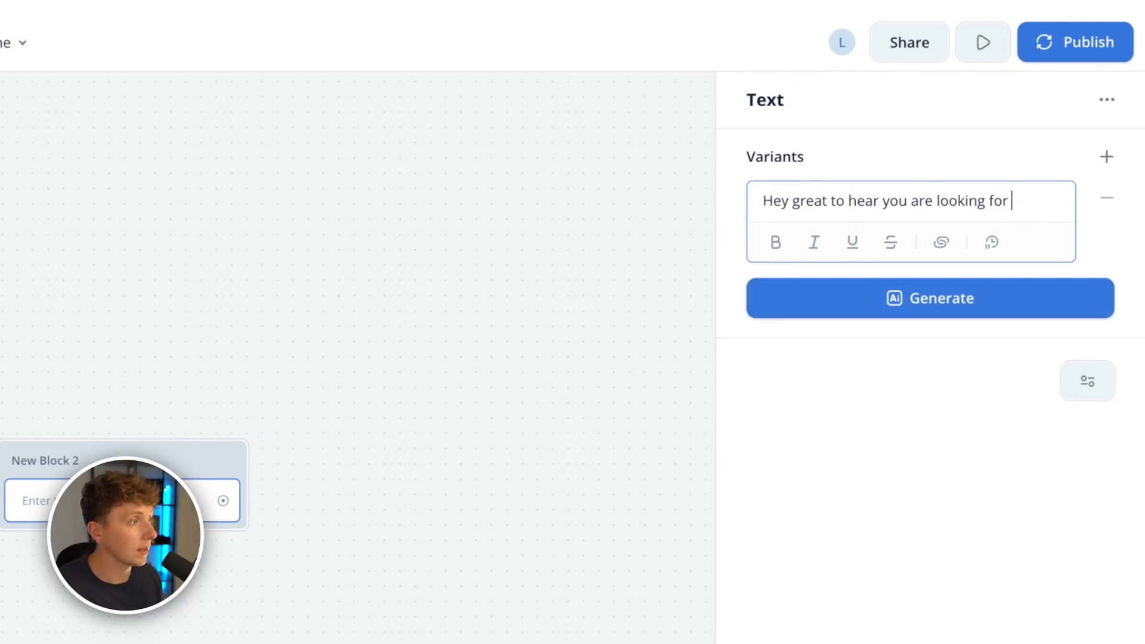
{"action": "type", "text": "{"}
{"action": "left_click", "coordinate": [837, 294]}
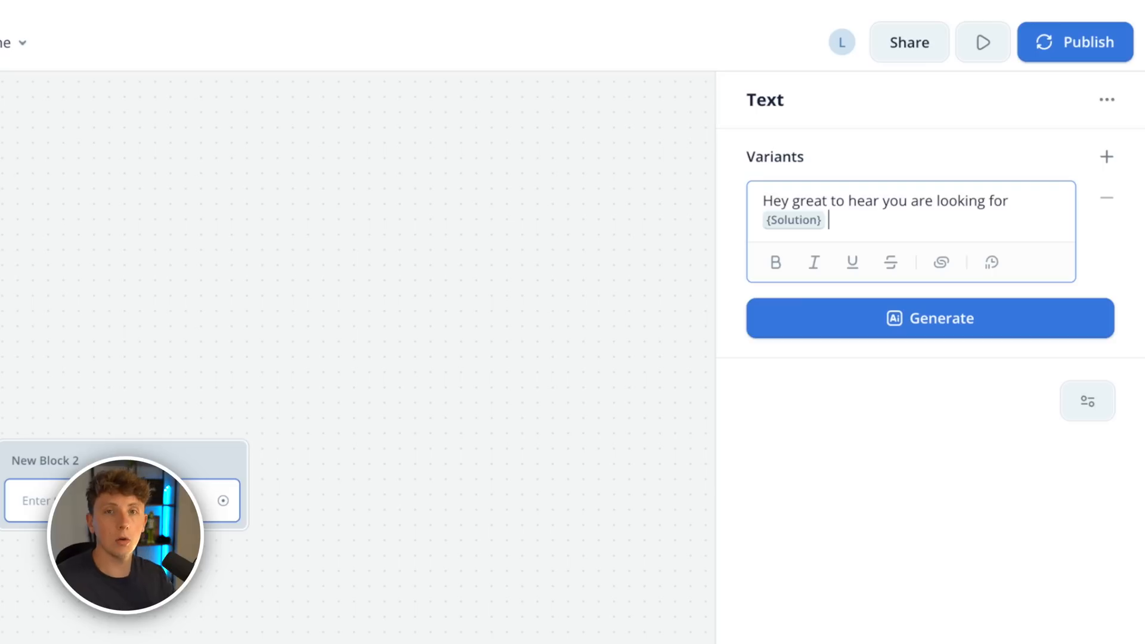
{"action": "key", "text": "BackSpace"}
{"action": "type", "text": ", I need a few de"}
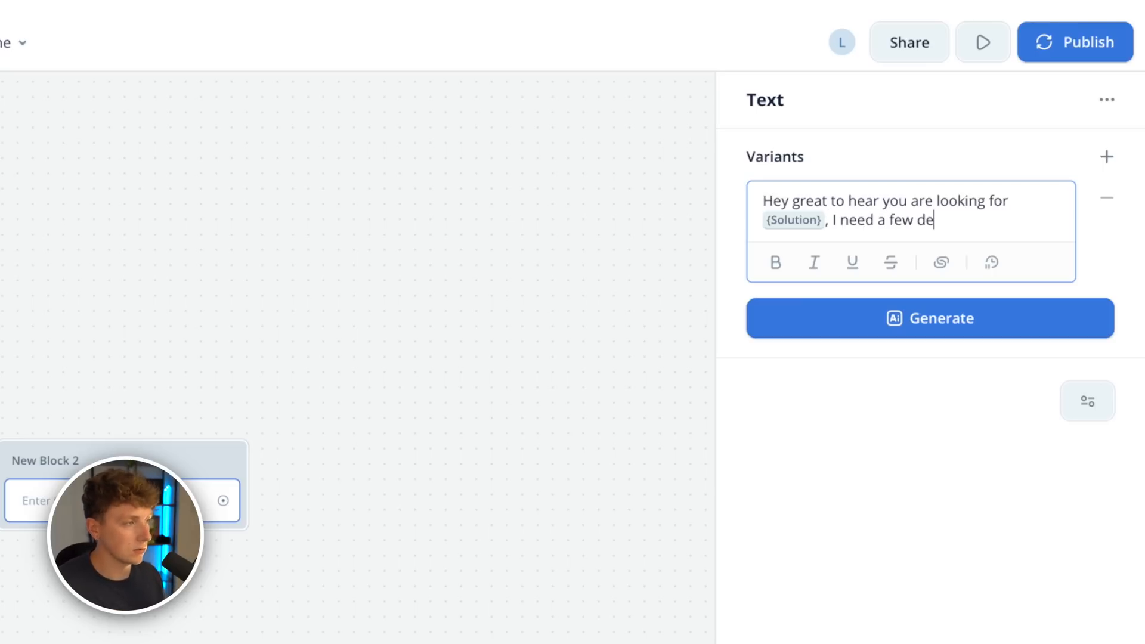
{"action": "type", "text": "tails from you before we move forward ..."}
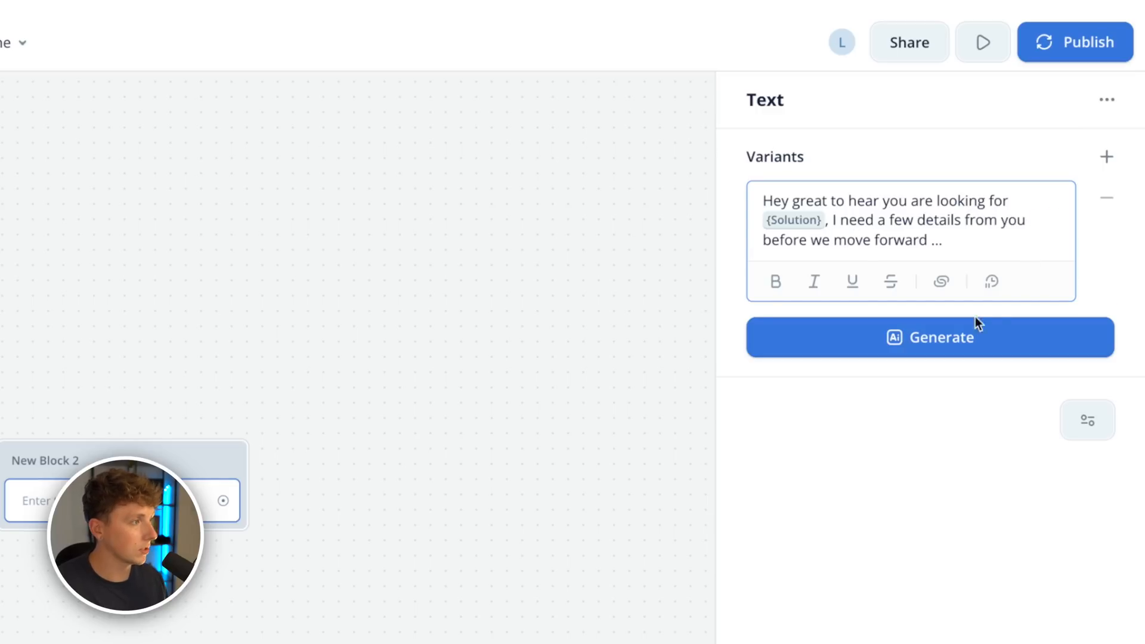
{"action": "left_click", "coordinate": [961, 338]}
{"action": "left_click", "coordinate": [918, 433]}
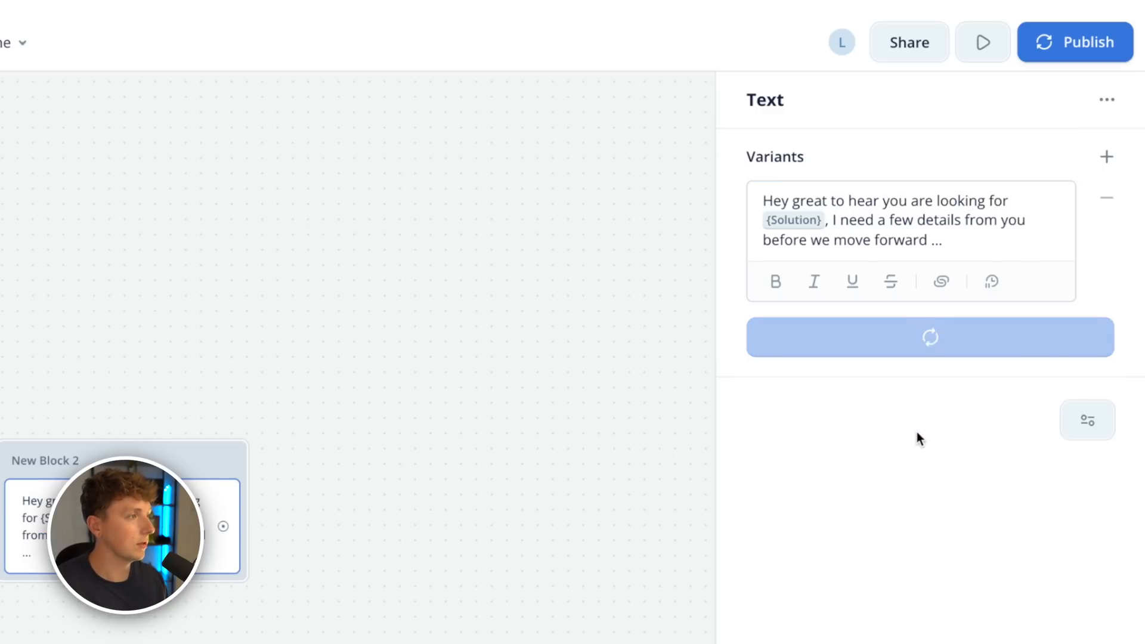
{"action": "left_click", "coordinate": [535, 579]}
- Connect the AI Chatbots and AI Automation choices to New Block 2 and shift it right
{"action": "left_click_drag", "start_coordinate": [602, 393], "coordinate": [615, 259]}
{"action": "left_click_drag", "start_coordinate": [611, 412], "coordinate": [616, 259]}
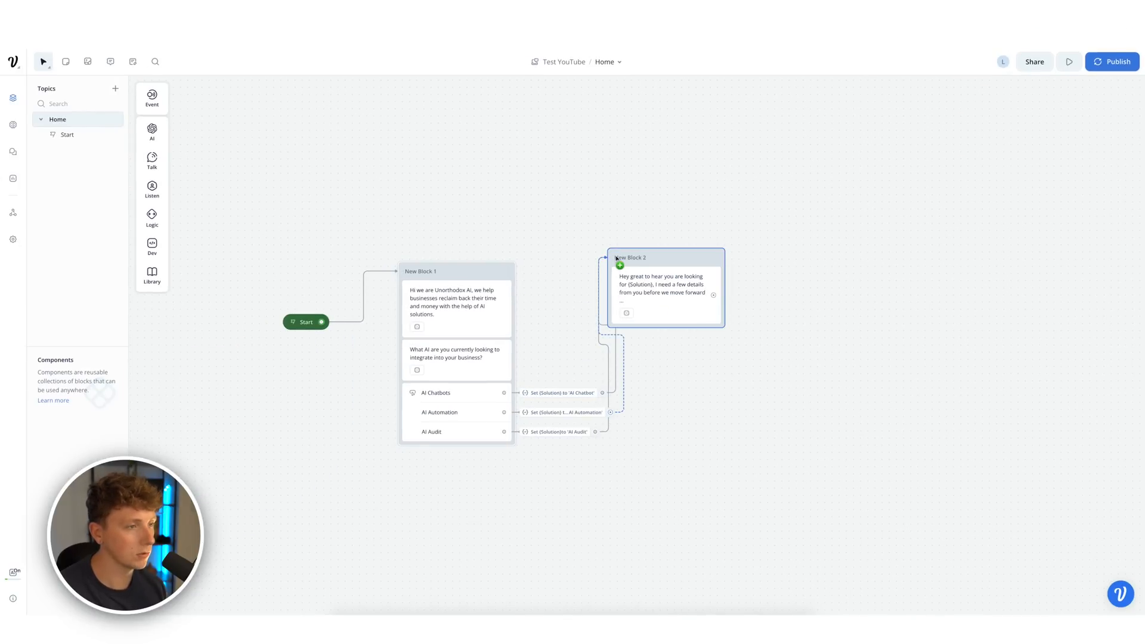
{"action": "left_click_drag", "start_coordinate": [692, 257], "coordinate": [774, 267]}
- Test from New Block 1 choosing AI Chatbots, then add a second Text message to New Block 2
{"action": "left_click", "coordinate": [505, 274]}
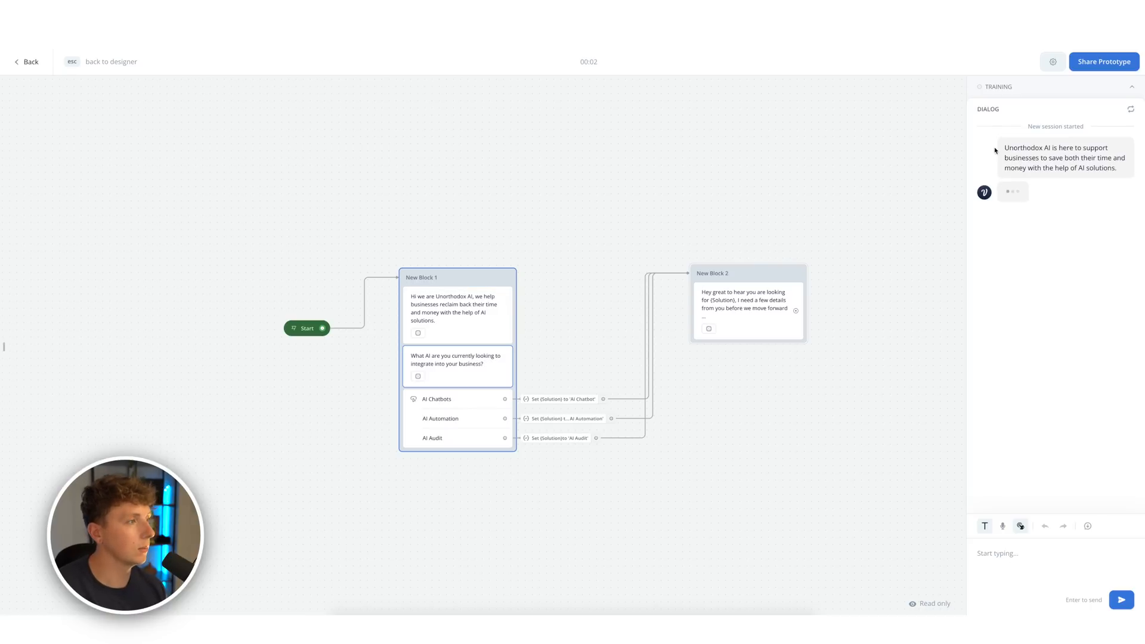
{"action": "left_click", "coordinate": [1021, 228]}
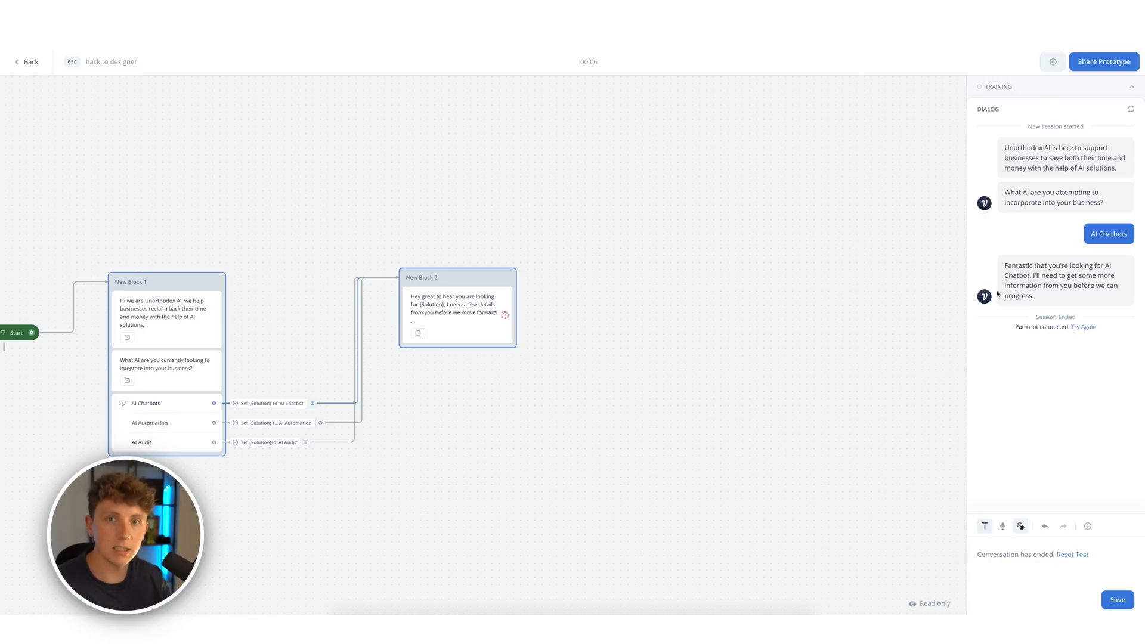
{"action": "scroll", "coordinate": [731, 329], "scroll_direction": "right", "scroll_amount": 1}
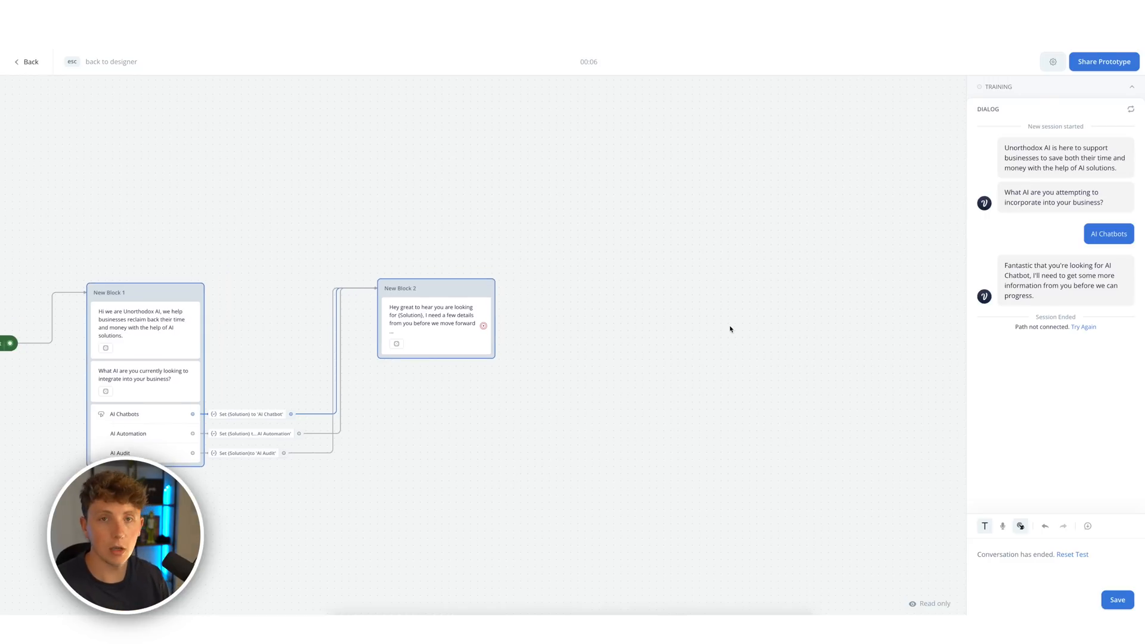
{"action": "left_click_drag", "start_coordinate": [577, 412], "coordinate": [566, 345]}
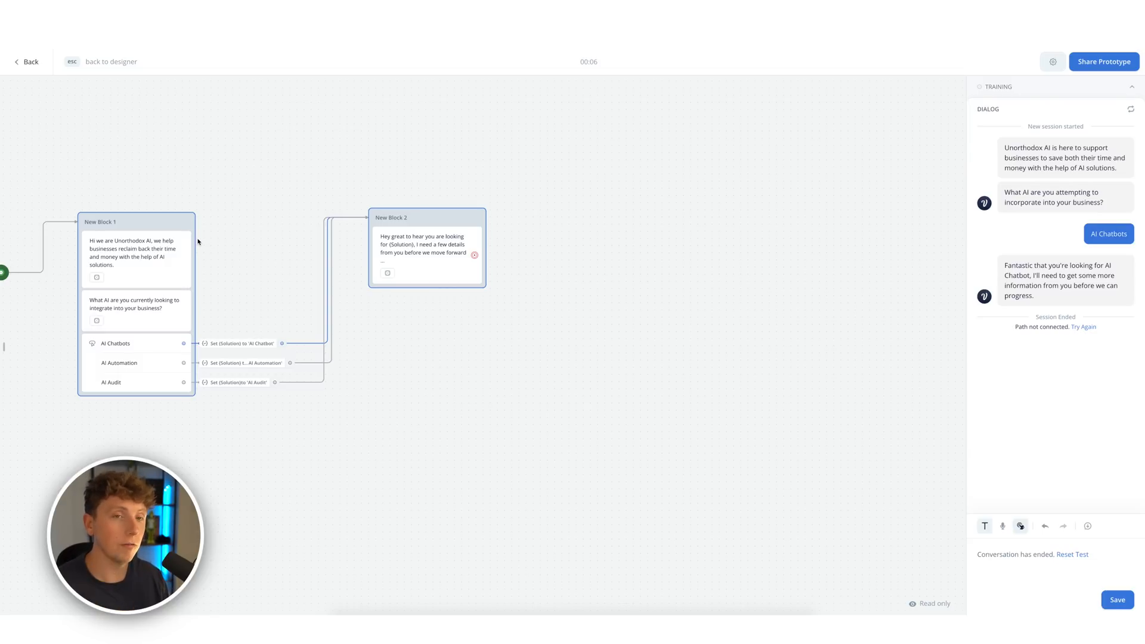
{"action": "key", "text": "Escape"}
{"action": "mouse_move", "coordinate": [152, 159]}
{"action": "left_click_drag", "start_coordinate": [197, 159], "coordinate": [443, 299]}
- Make the new message ask 'What is your full name?' with generated variants
{"action": "left_click", "coordinate": [1002, 136]}
{"action": "type", "text": "What "}
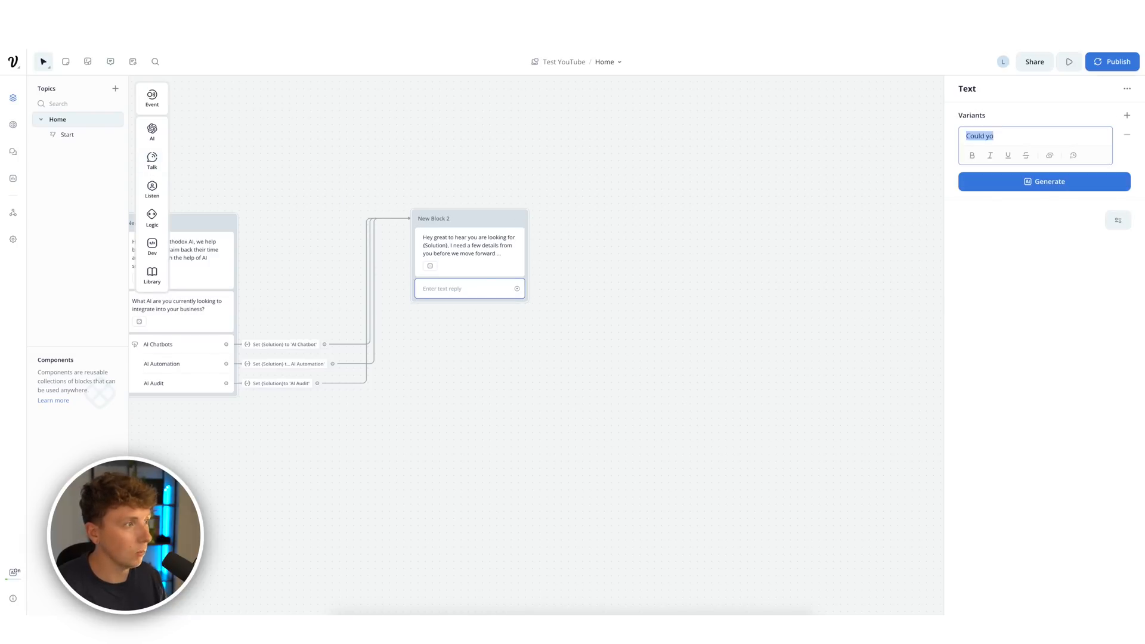
{"action": "type", "text": "is your full name?"}
{"action": "left_click", "coordinate": [1044, 181]}
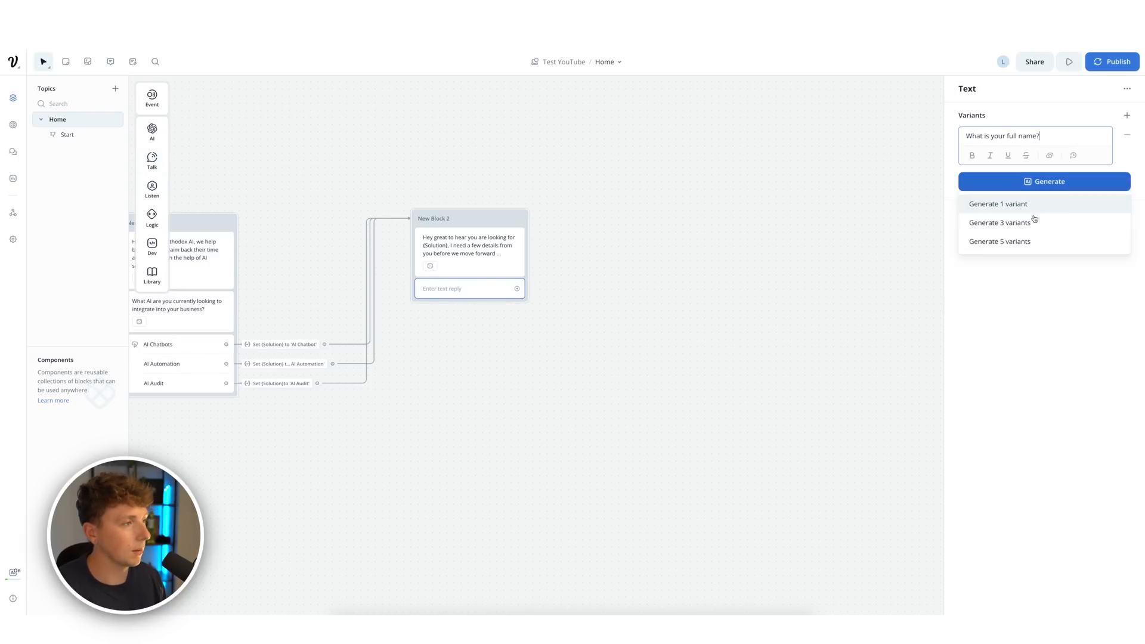
{"action": "left_click", "coordinate": [1035, 220]}
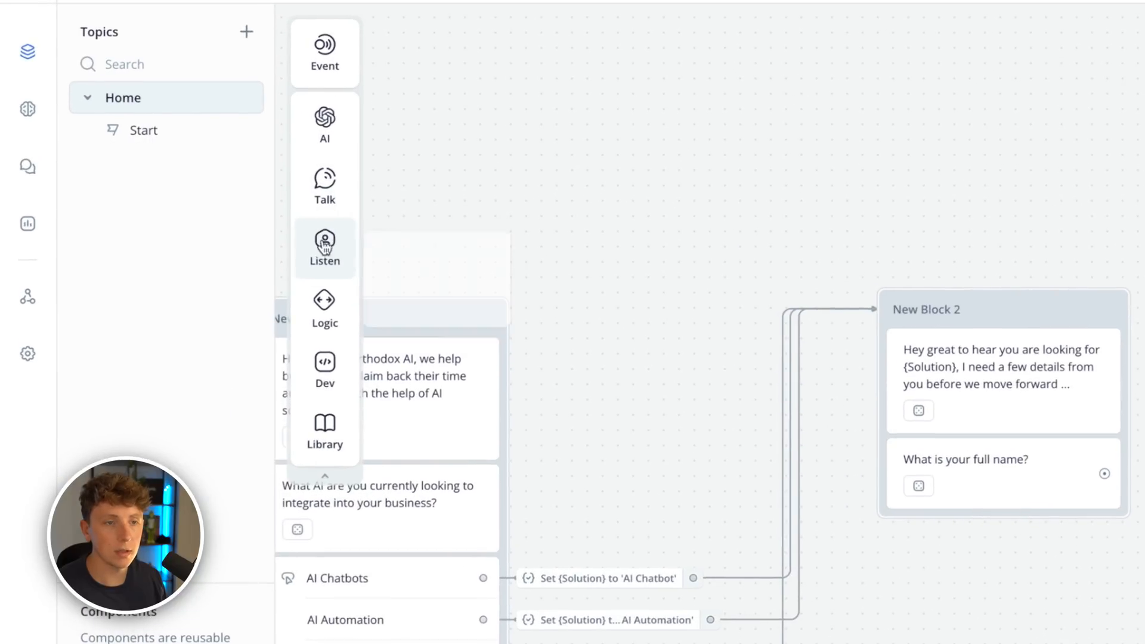
- Add a Capture step in a new Name Collection block storing the entire reply in {Name}
{"action": "mouse_move", "coordinate": [327, 250]}
{"action": "left_click_drag", "start_coordinate": [441, 328], "coordinate": [1144, 440]}
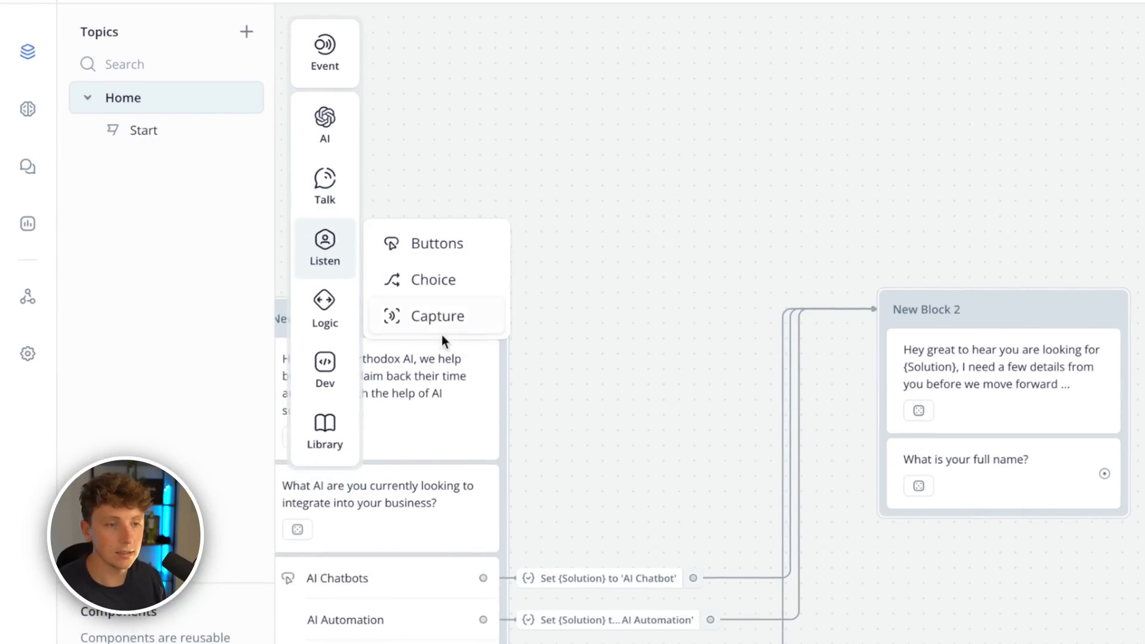
{"action": "left_click_drag", "start_coordinate": [640, 280], "coordinate": [637, 291]}
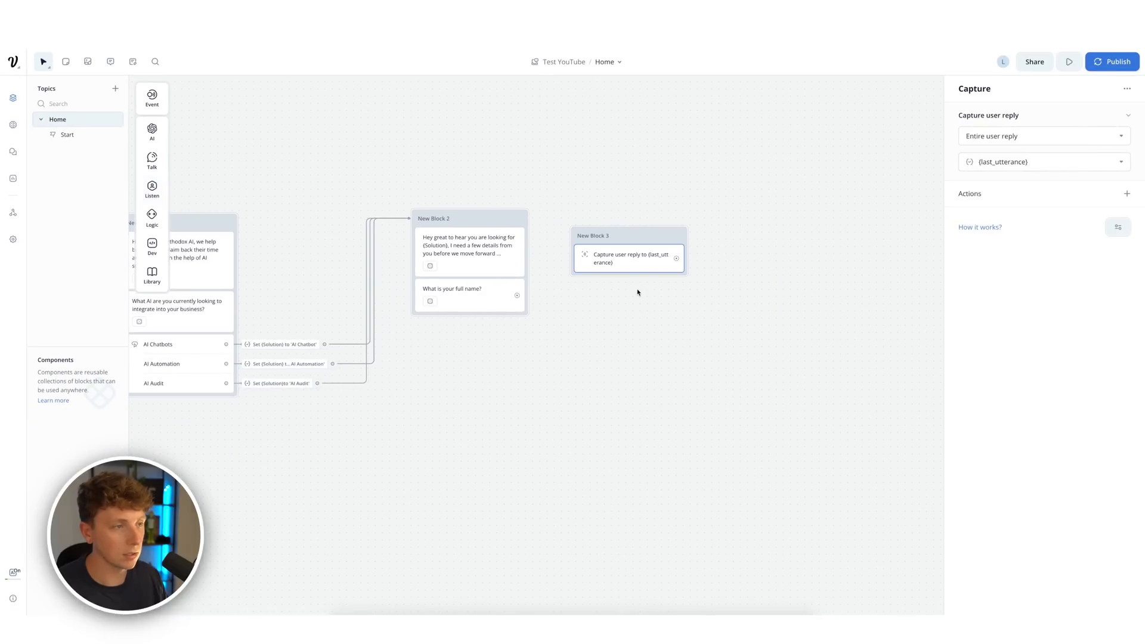
{"action": "left_click", "coordinate": [634, 240]}
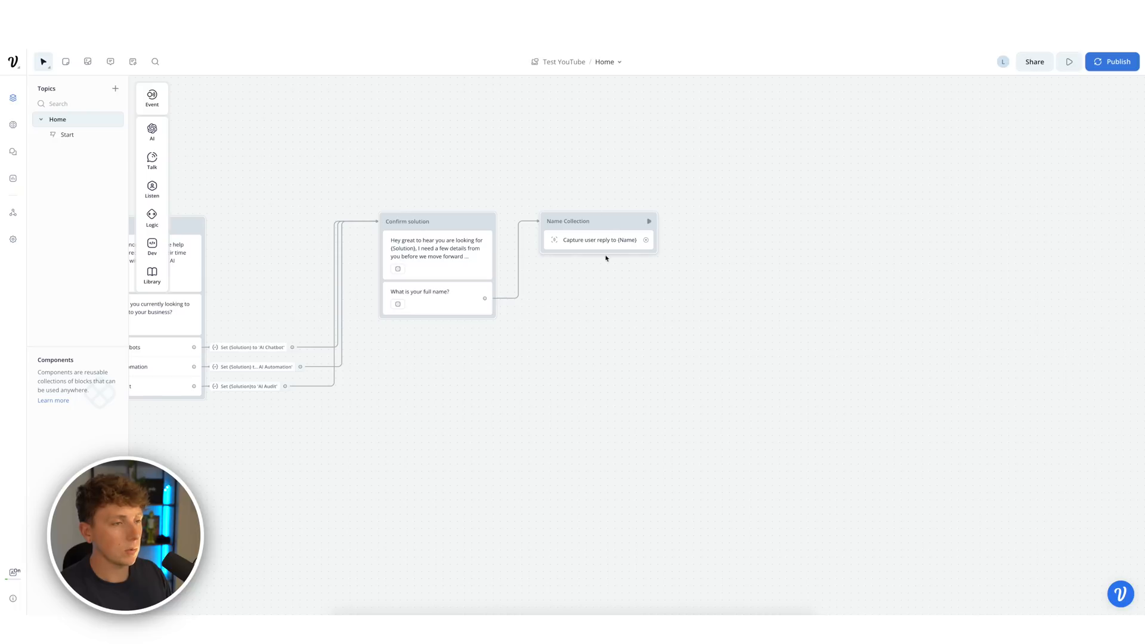
{"action": "left_click", "coordinate": [598, 249]}
{"action": "left_click", "coordinate": [1044, 162]}
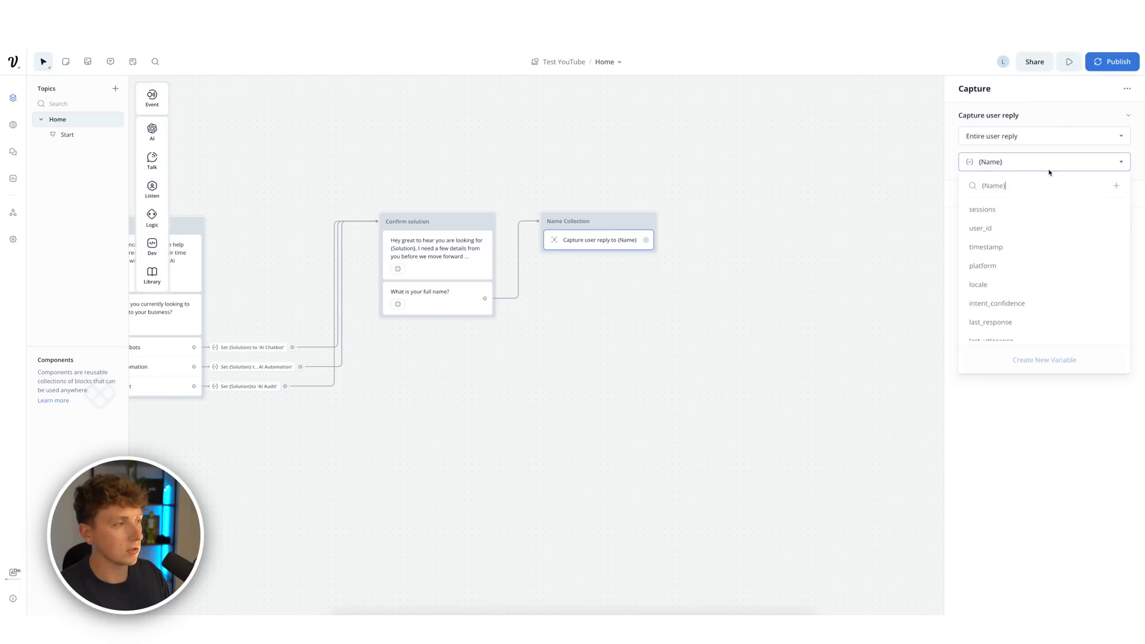
{"action": "left_click", "coordinate": [962, 146]}
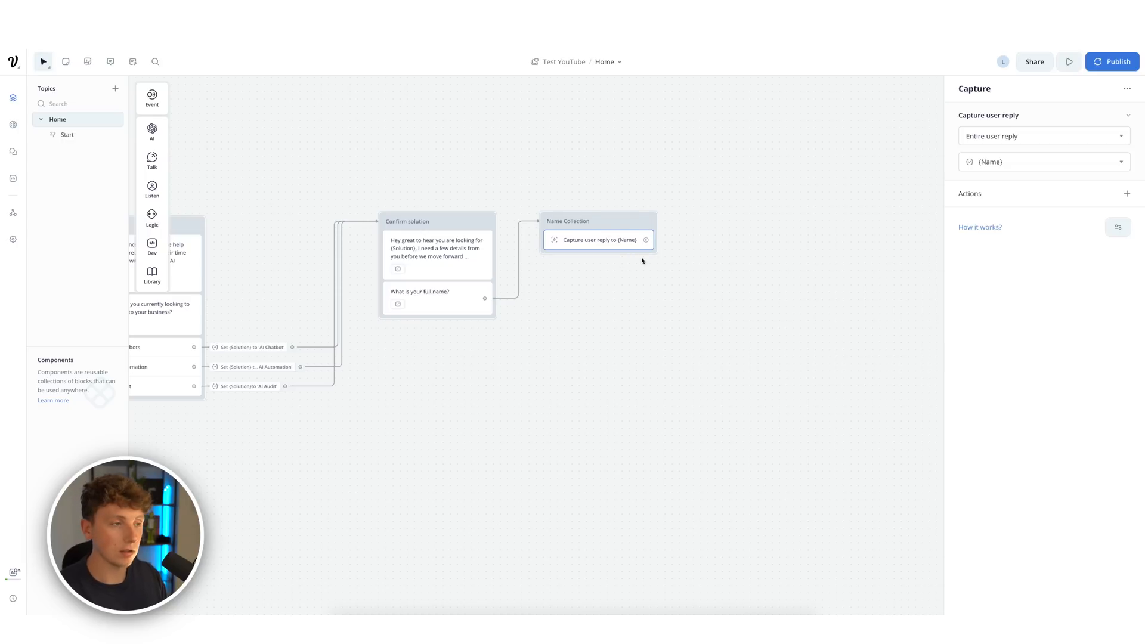
{"action": "left_click", "coordinate": [704, 275]}
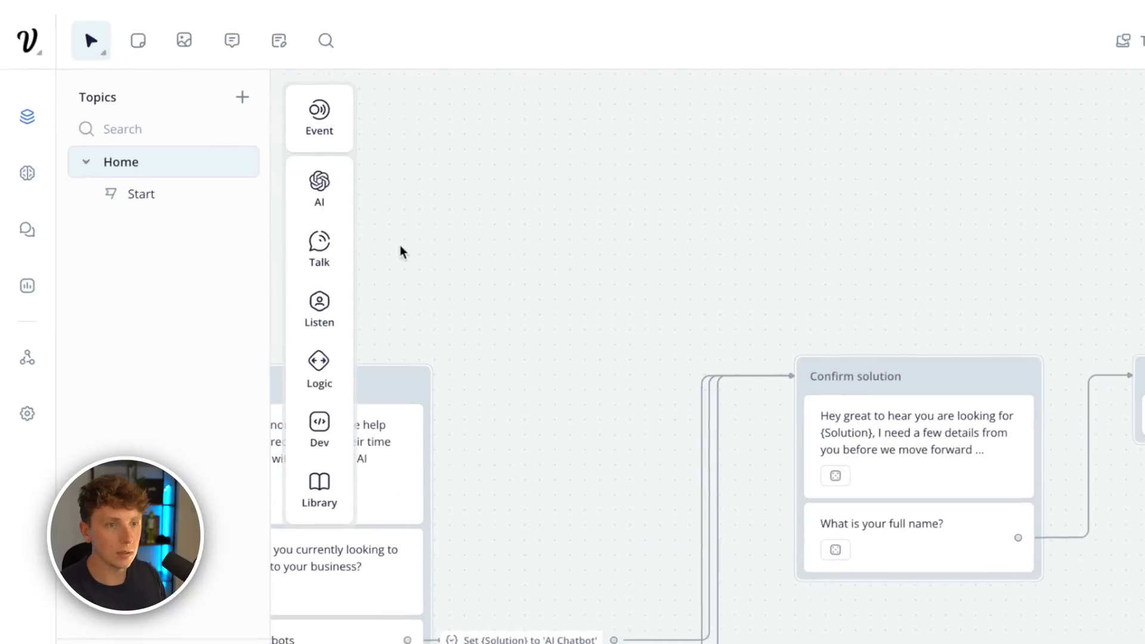
- Add a Text step 'Thanks {Name}, could you please let me know the best email to reach you on?' with variants
{"action": "mouse_move", "coordinate": [324, 253]}
{"action": "left_click_drag", "start_coordinate": [397, 257], "coordinate": [583, 314]}
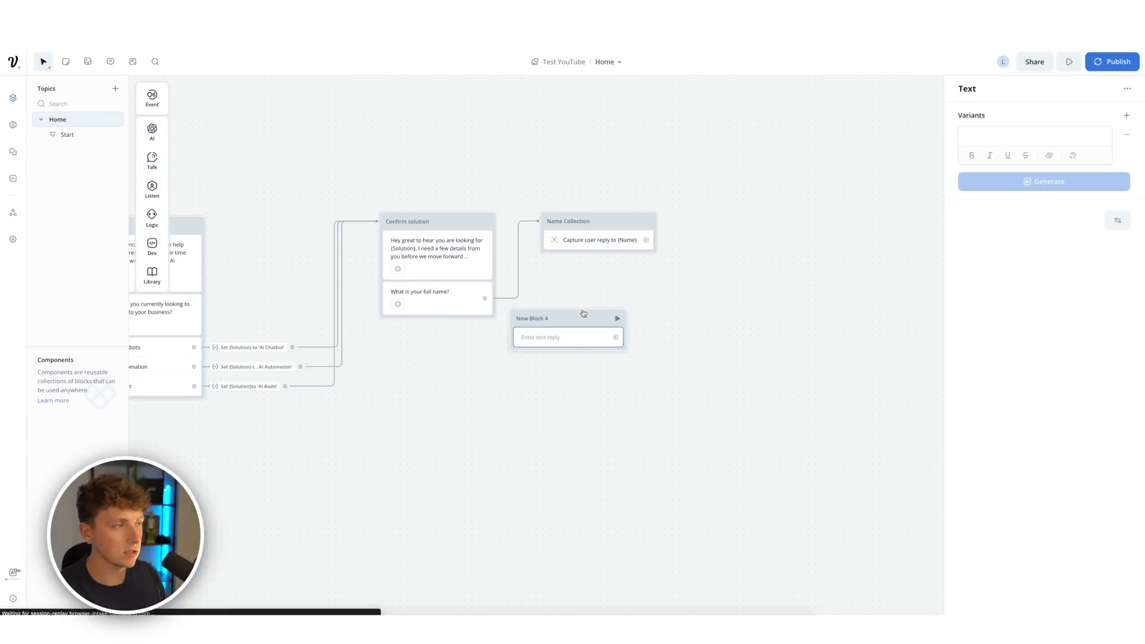
{"action": "type", "text": "Thanks {"}
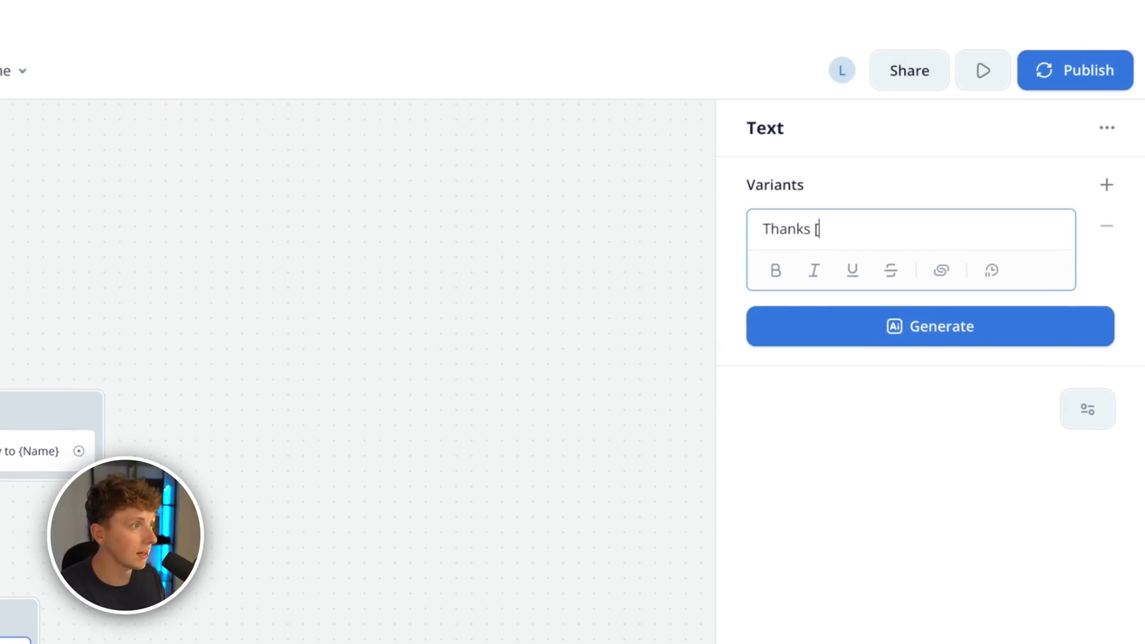
{"action": "left_click", "coordinate": [894, 368]}
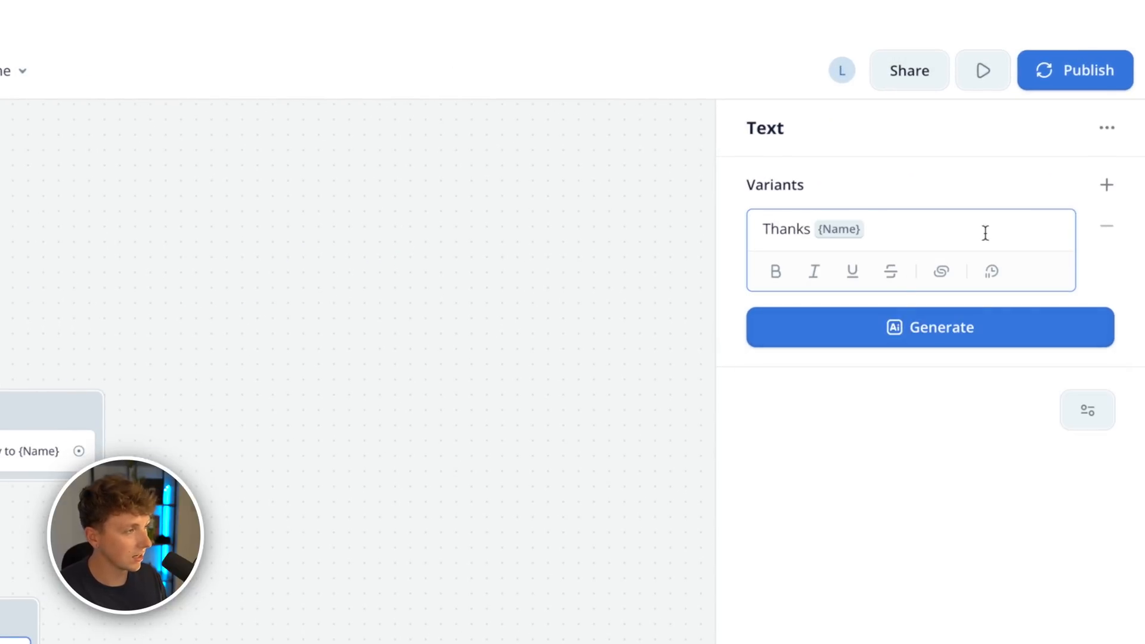
{"action": "key", "text": "BackSpace"}
{"action": "type", "text": ", could you"}
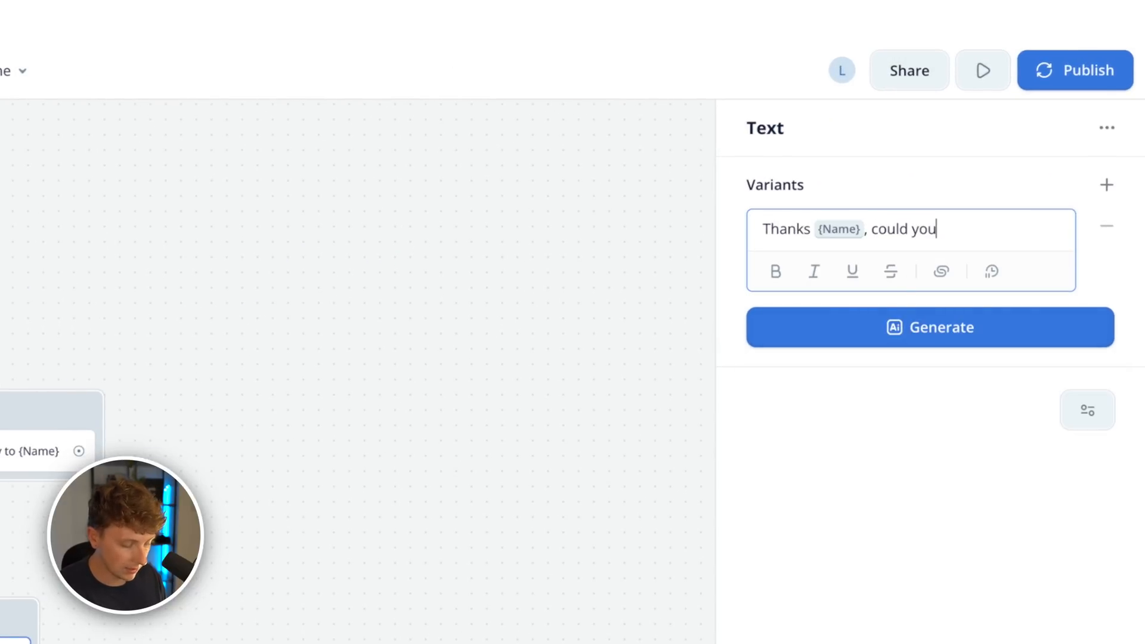
{"action": "type", "text": " please let me know the best emai"}
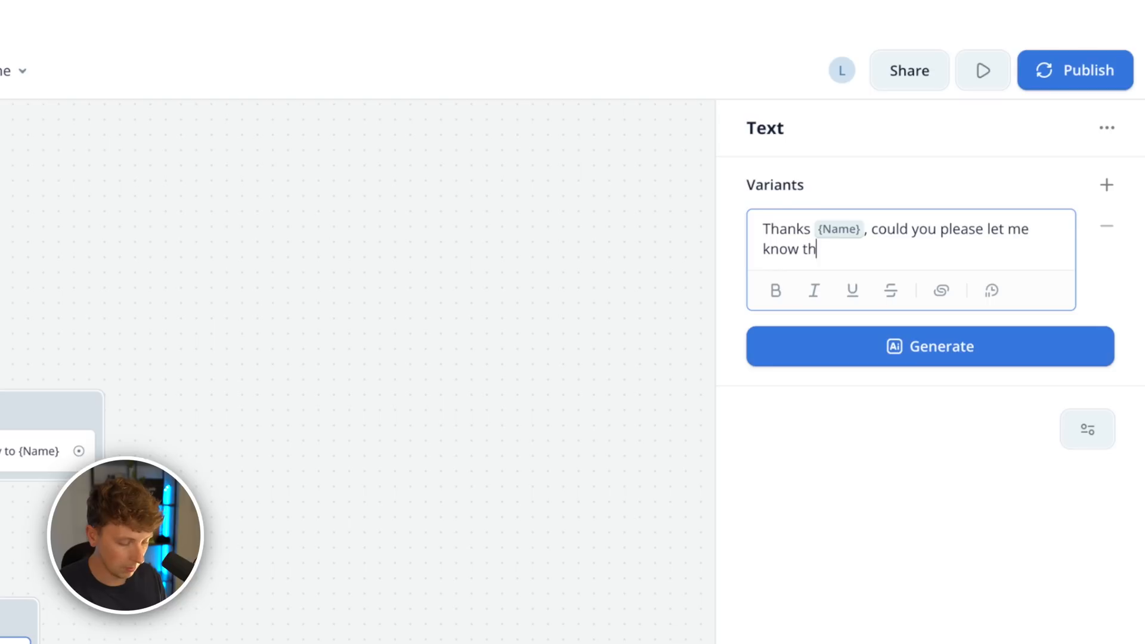
{"action": "type", "text": "l to reach"}
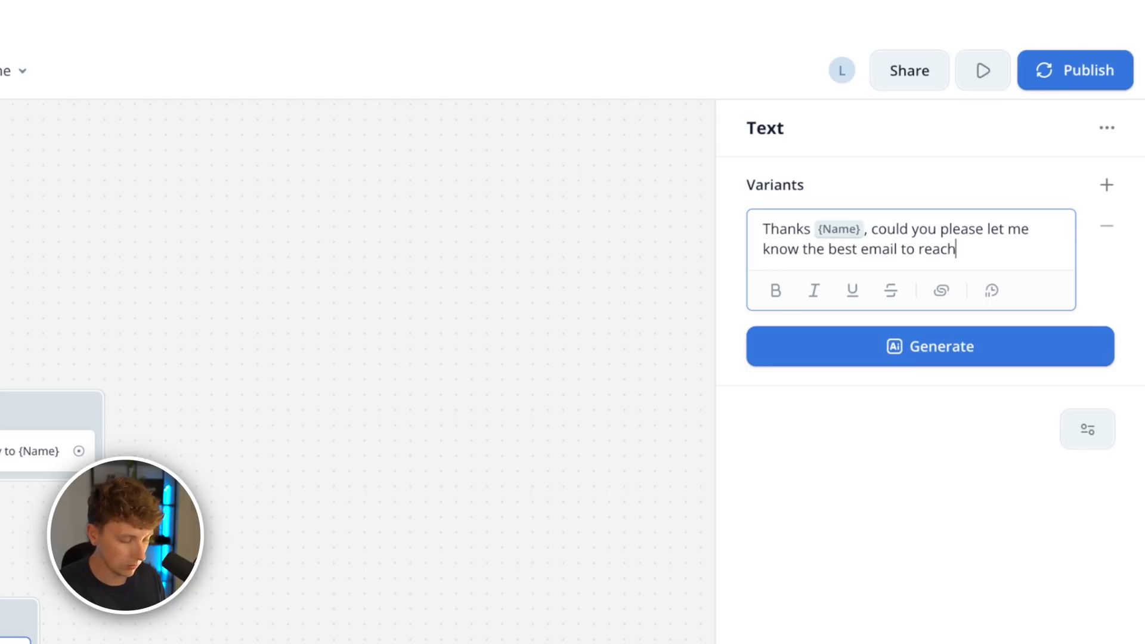
{"action": "type", "text": "you on?"}
{"action": "left_click", "coordinate": [929, 347]}
{"action": "left_click", "coordinate": [922, 444]}
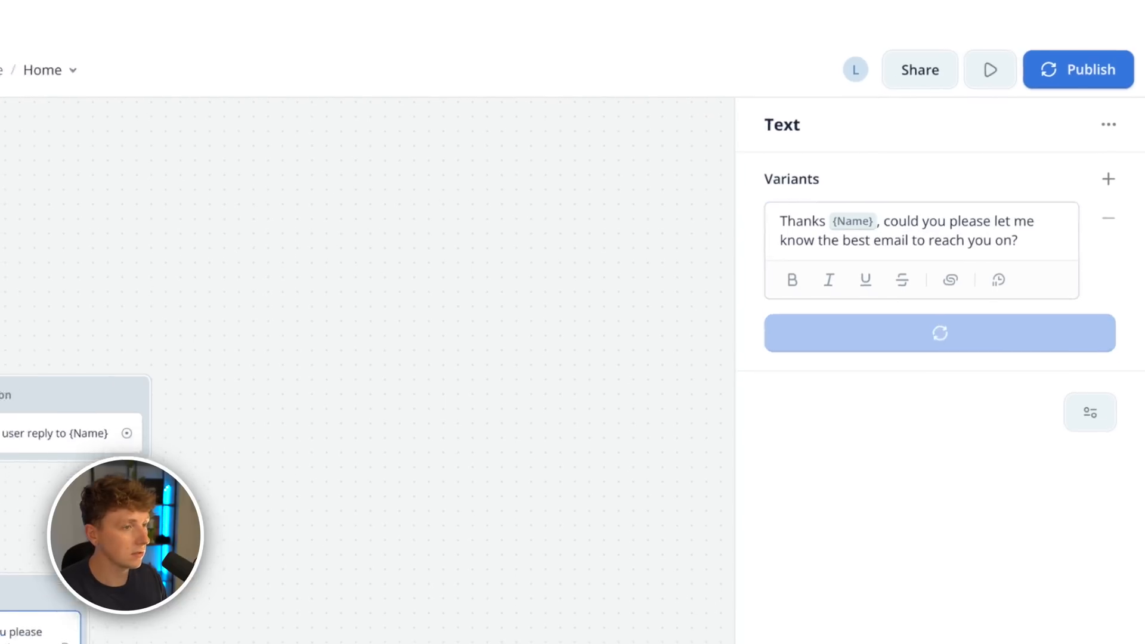
{"action": "left_click", "coordinate": [358, 537]}
- Title the block Confirm, place it beside Name Collection, and connect Name Collection to it
{"action": "left_click_drag", "start_coordinate": [602, 326], "coordinate": [633, 307]}
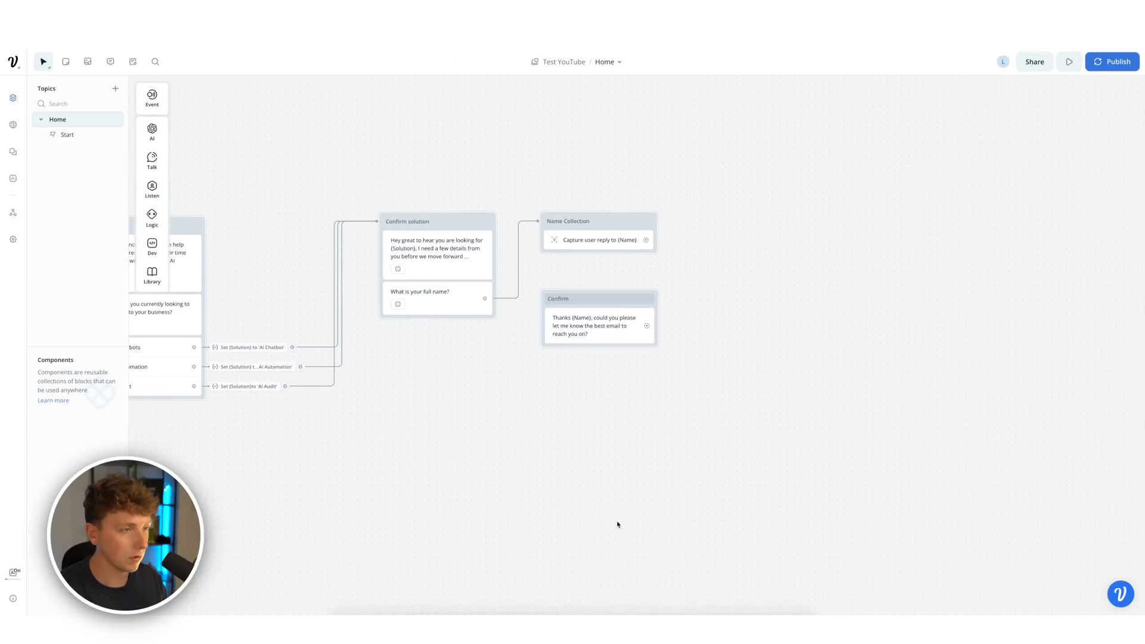
{"action": "left_click", "coordinate": [619, 524]}
{"action": "left_click_drag", "start_coordinate": [646, 240], "coordinate": [606, 312]}
- Duplicate the Name Collection block below Confirm and rename the copy 'Email Collection'
{"action": "right_click", "coordinate": [608, 223]}
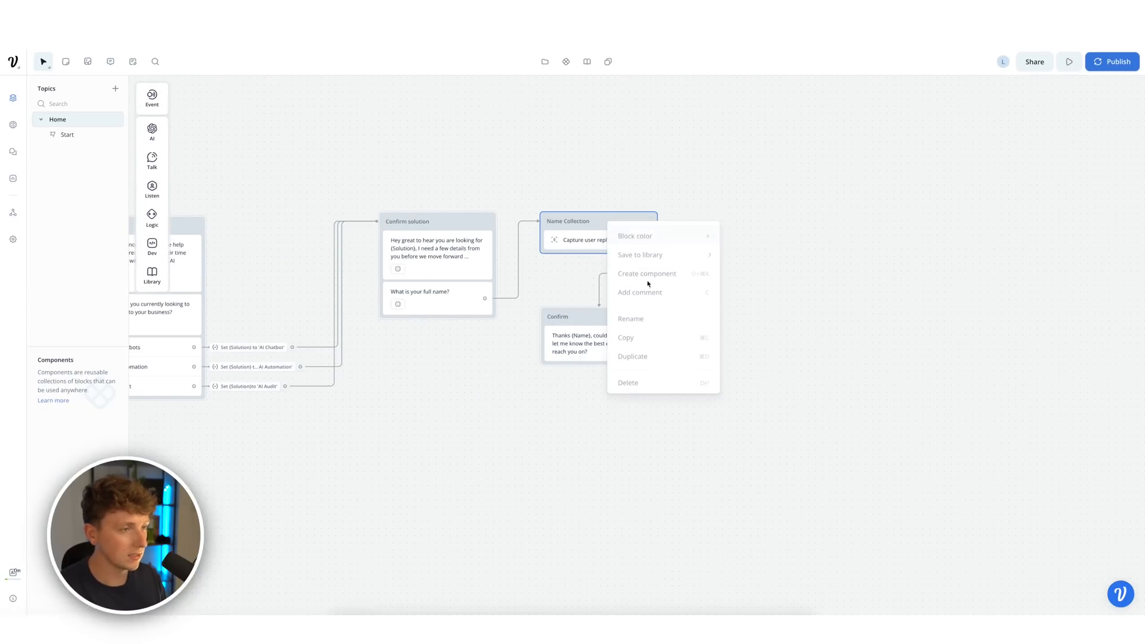
{"action": "left_click", "coordinate": [624, 333]}
{"action": "key", "text": "ctrl+v"}
{"action": "left_click_drag", "start_coordinate": [748, 352], "coordinate": [601, 396]}
{"action": "double_click", "coordinate": [635, 393]}
{"action": "type", "text": "Email Col"}
{"action": "type", "text": "lection"}
- Store the Email Collection reply in {Email} and connect Confirm to it
{"action": "left_click", "coordinate": [603, 413]}
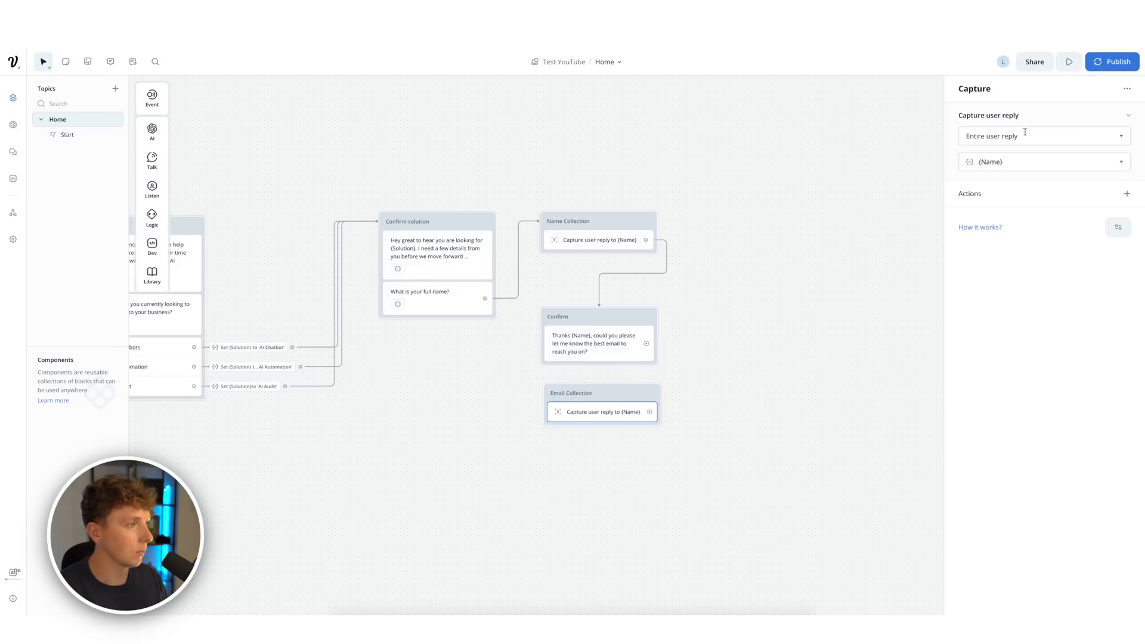
{"action": "left_click", "coordinate": [1094, 228]}
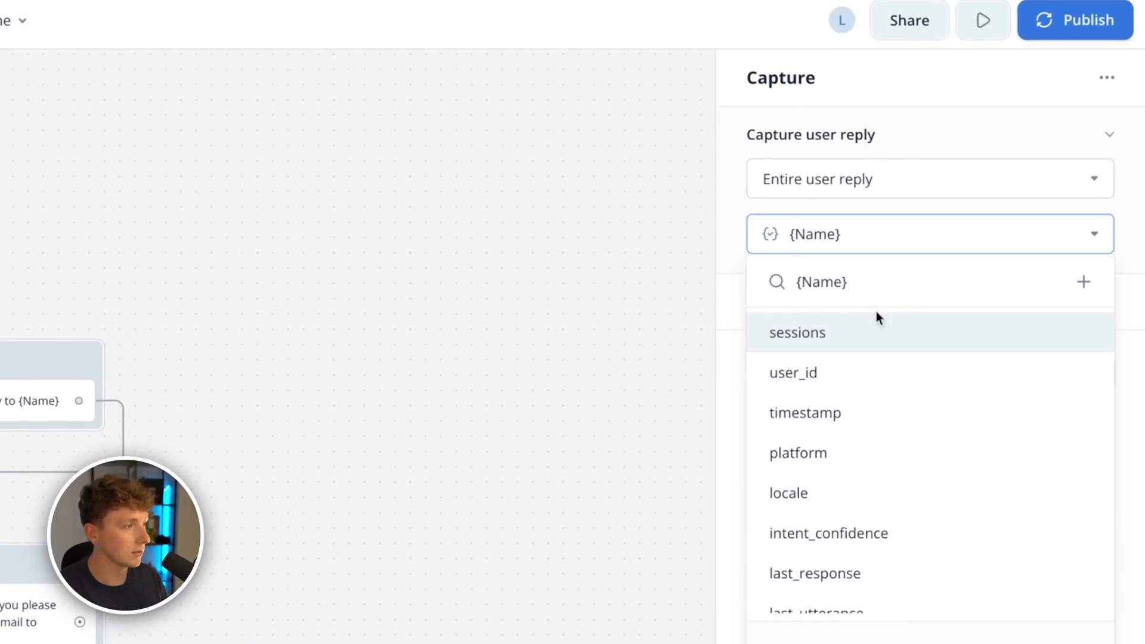
{"action": "scroll", "coordinate": [851, 421], "scroll_direction": "down", "scroll_amount": 2}
{"action": "scroll", "coordinate": [851, 425], "scroll_direction": "down", "scroll_amount": 1}
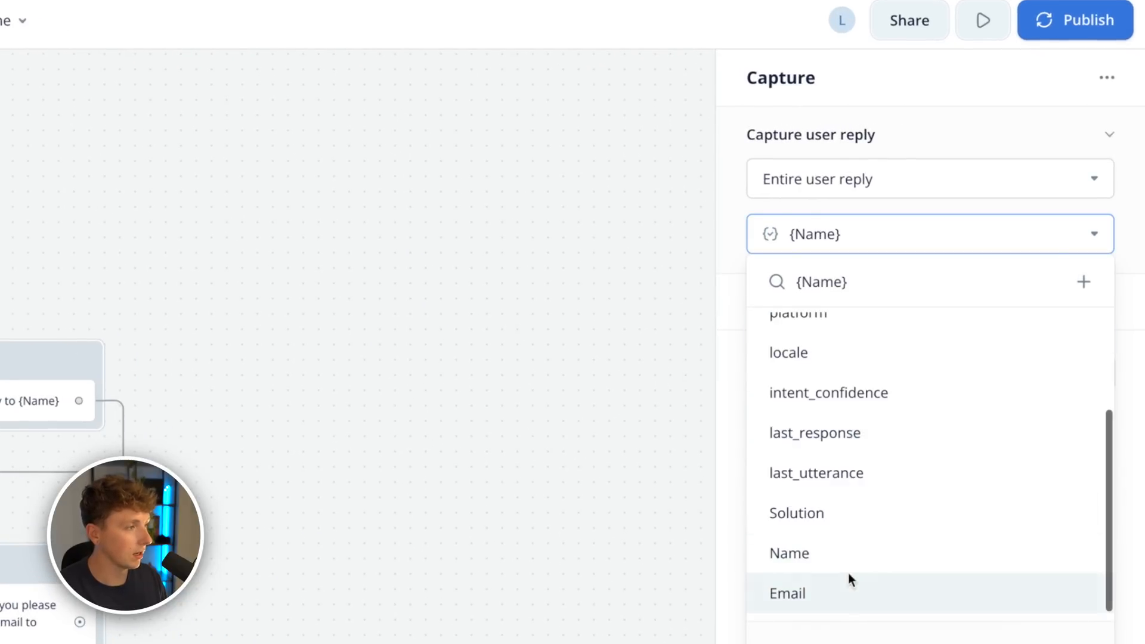
{"action": "left_click", "coordinate": [805, 597]}
{"action": "left_click", "coordinate": [1089, 240]}
{"action": "key", "text": "Escape"}
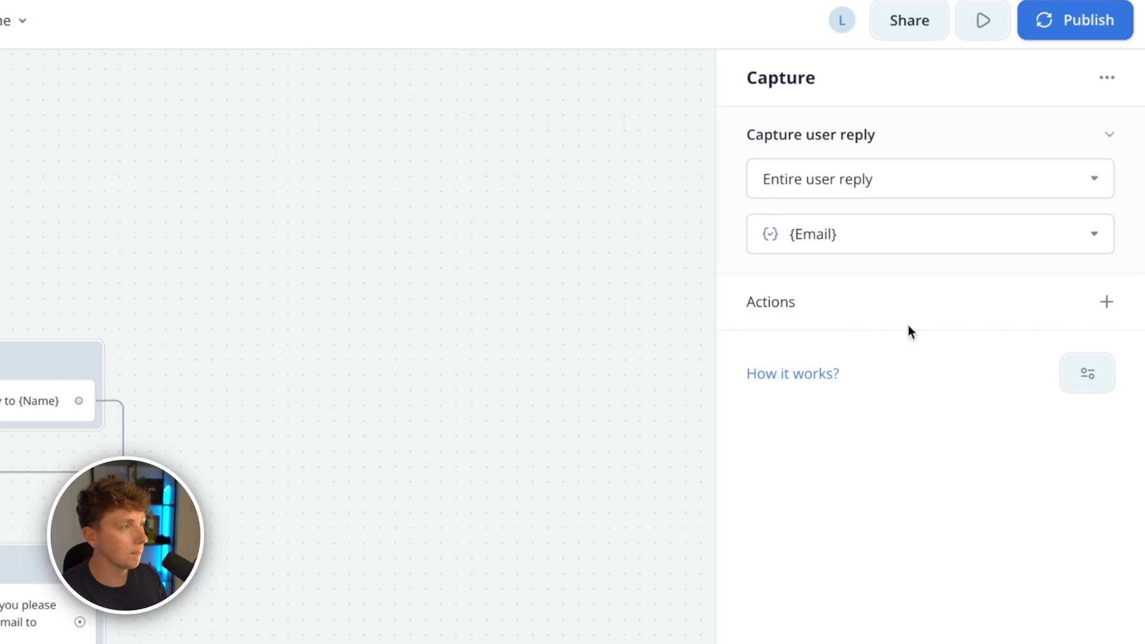
{"action": "left_click", "coordinate": [693, 405]}
{"action": "left_click_drag", "start_coordinate": [646, 344], "coordinate": [609, 394]}
{"action": "scroll", "coordinate": [644, 295], "scroll_direction": "right", "scroll_amount": 5}
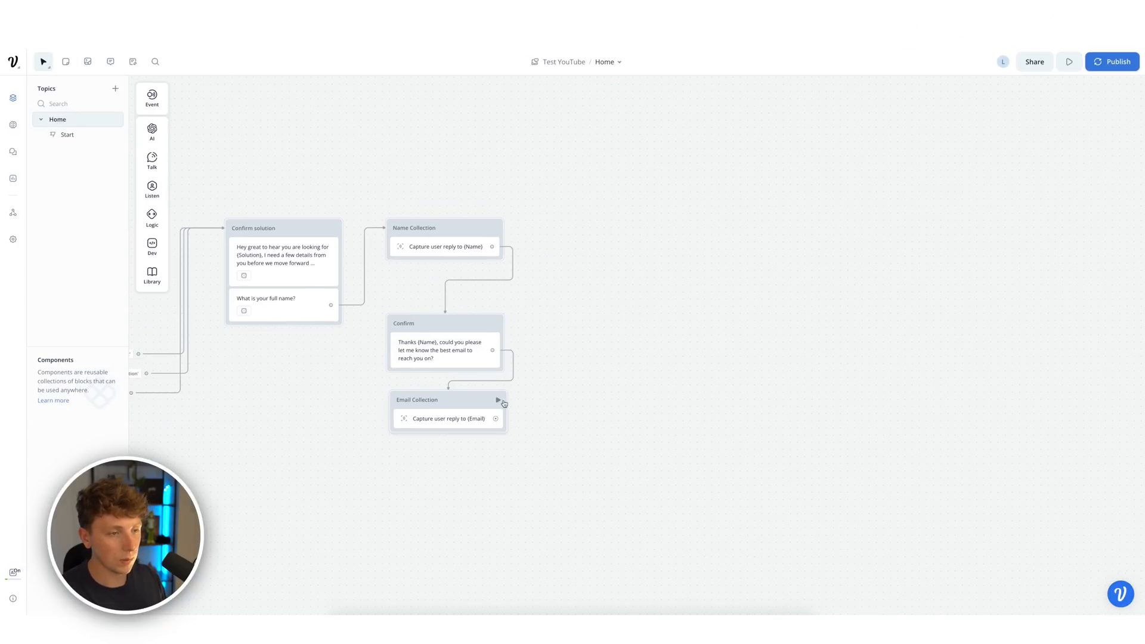
- Duplicate the Confirm block and line the copy up with Name Collection
{"action": "left_click_drag", "start_coordinate": [457, 401], "coordinate": [451, 412]}
{"action": "left_click", "coordinate": [472, 342]}
{"action": "right_click", "coordinate": [472, 334]}
{"action": "left_click", "coordinate": [509, 435]}
{"action": "key", "text": "ctrl+v"}
{"action": "left_click_drag", "start_coordinate": [639, 254], "coordinate": [631, 225]}
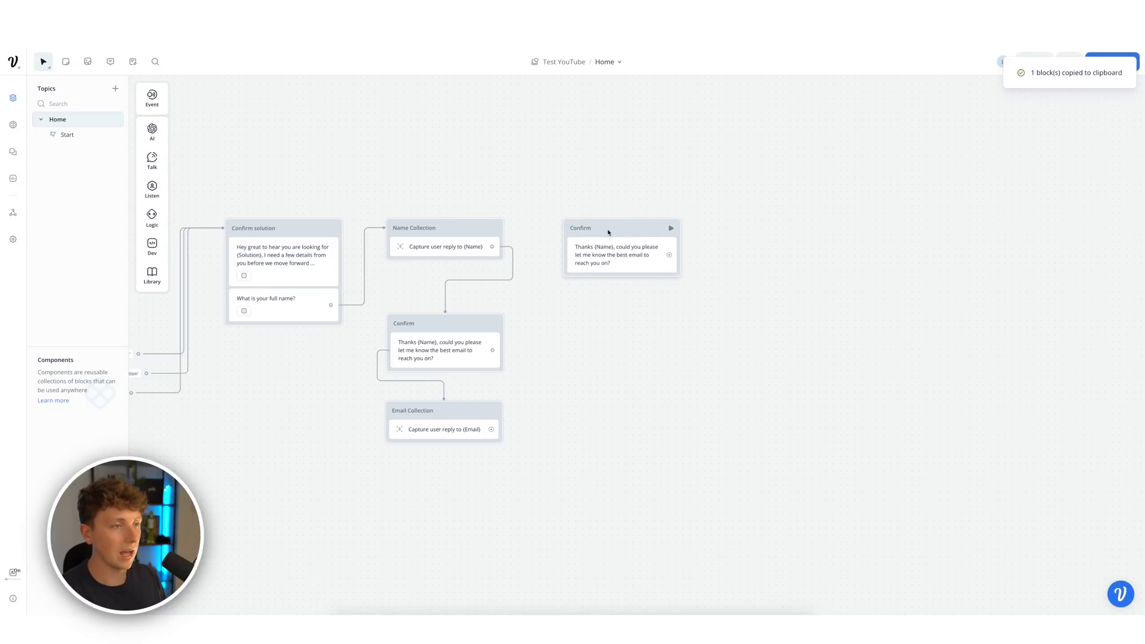
- Reword the copy to 'Thanks {Name}, just to confirm your best email is {Email}?' and generate 3 variants
{"action": "left_click", "coordinate": [620, 235]}
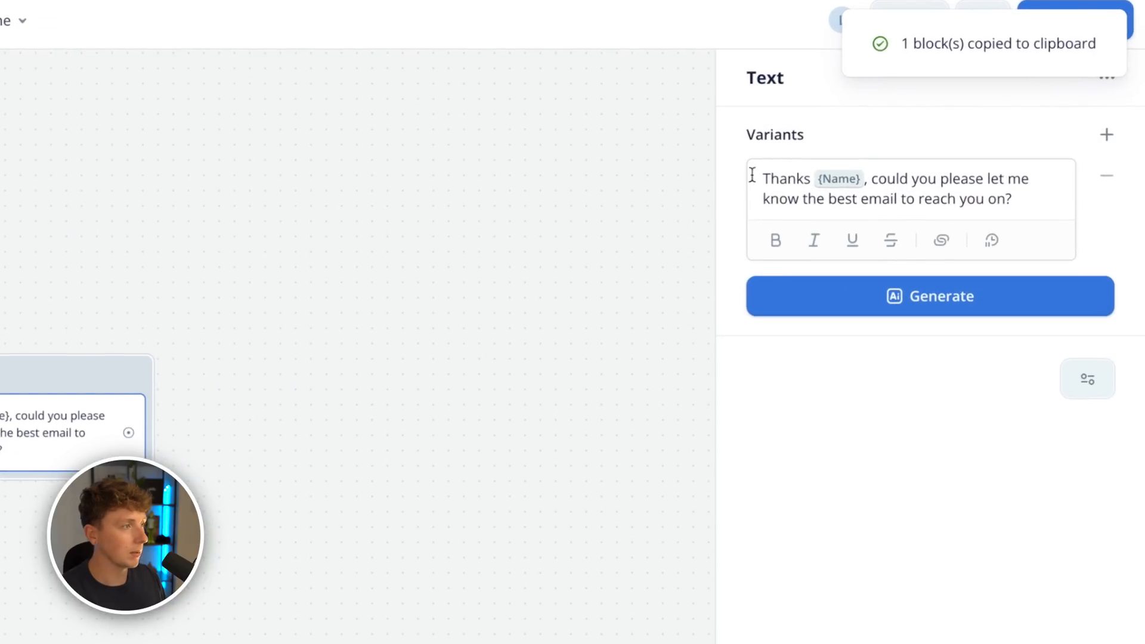
{"action": "left_click_drag", "start_coordinate": [1033, 197], "coordinate": [871, 178]}
{"action": "type", "text": "just to con"}
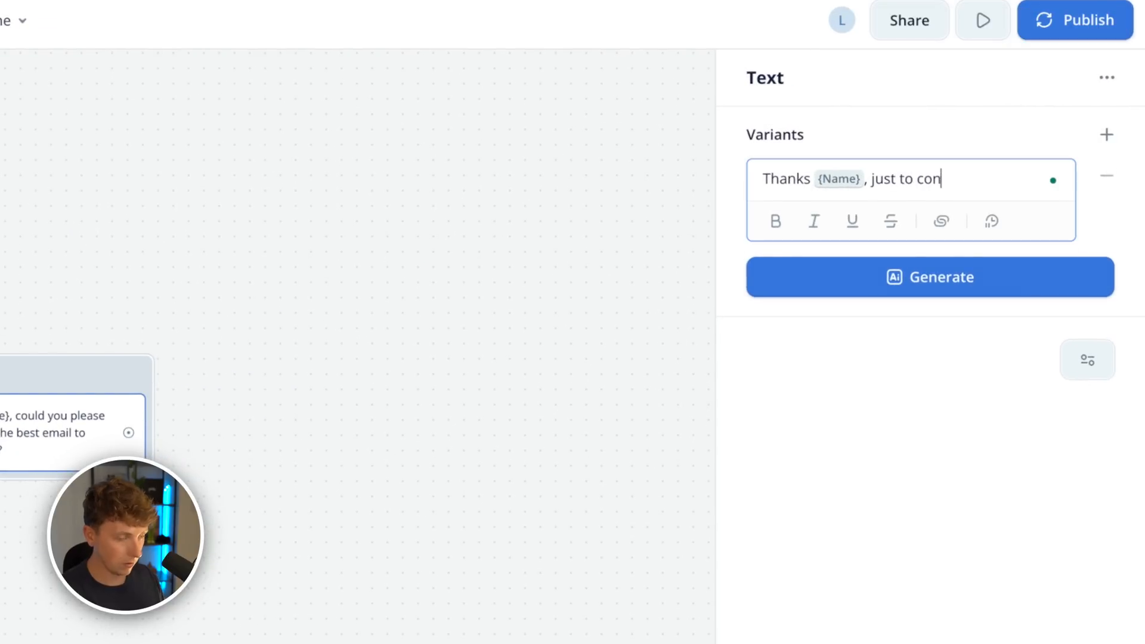
{"action": "type", "text": "firm your best email is "}
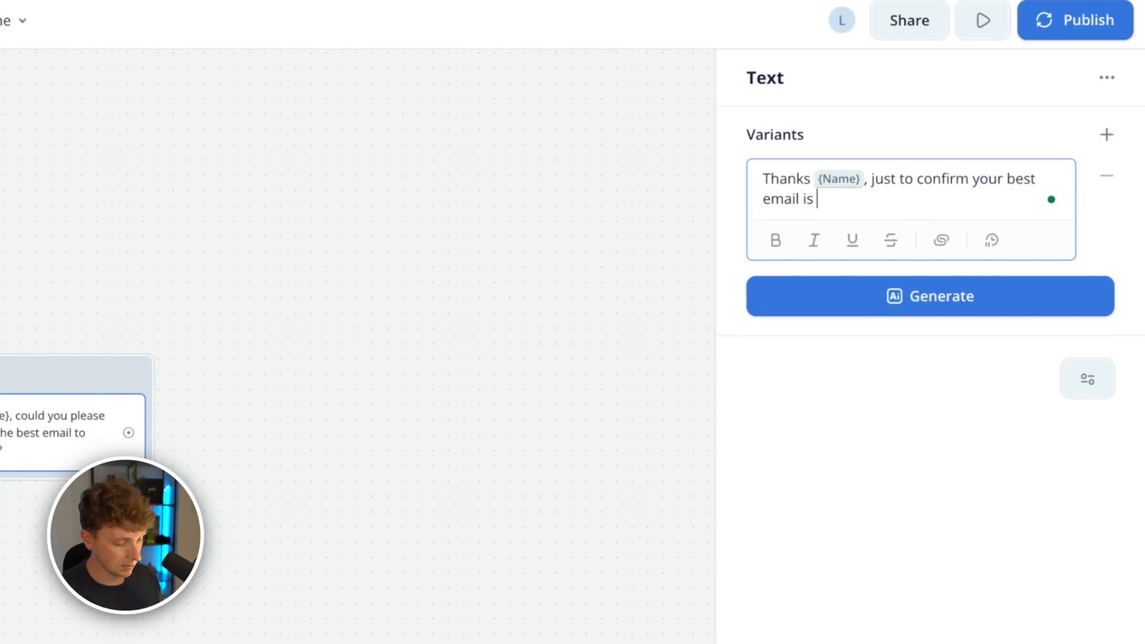
{"action": "type", "text": "{Email}?"}
{"action": "left_click", "coordinate": [889, 302]}
{"action": "left_click", "coordinate": [885, 393]}
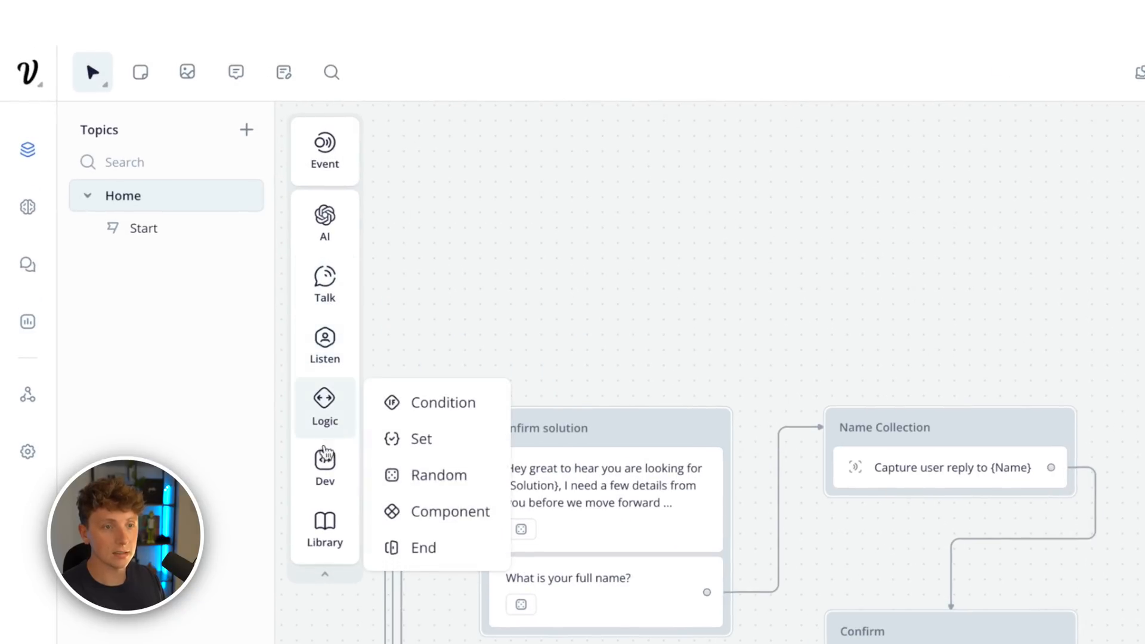
{"action": "mouse_move", "coordinate": [328, 342]}
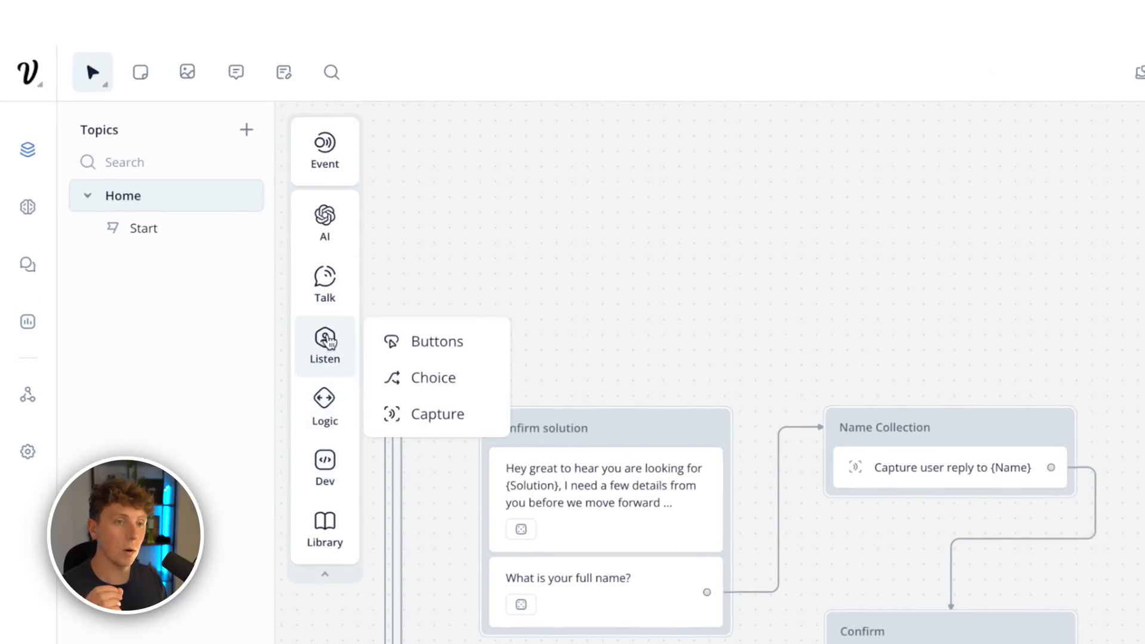
- Add buttons to the second Confirm block labelled 'Yes that is correct' and 'No the email is wrong'
{"action": "left_click_drag", "start_coordinate": [417, 342], "coordinate": [1144, 423]}
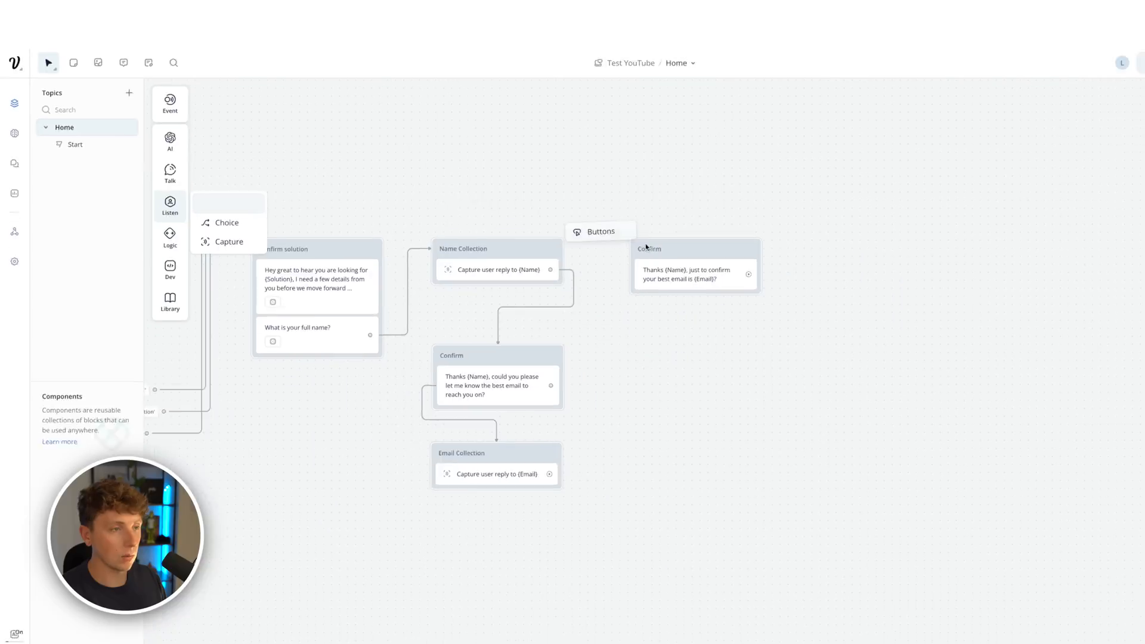
{"action": "left_click_drag", "start_coordinate": [647, 247], "coordinate": [668, 304]}
{"action": "type", "text": "Y"}
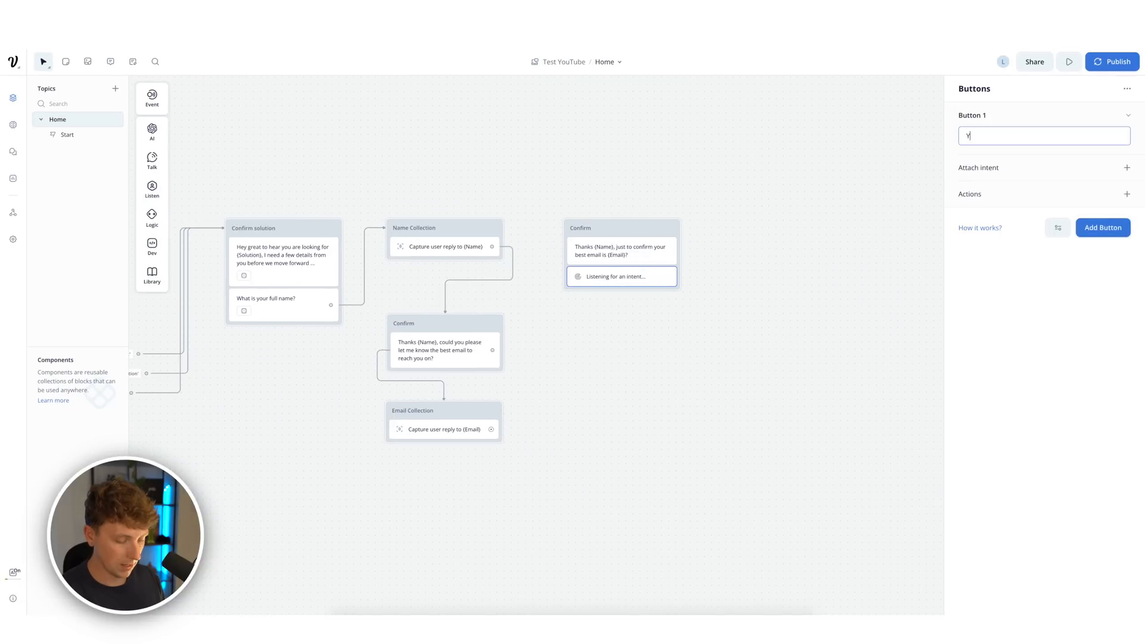
{"action": "type", "text": "es that is correct"}
{"action": "left_click", "coordinate": [1103, 227]}
{"action": "type", "text": "No the email is wrong"}
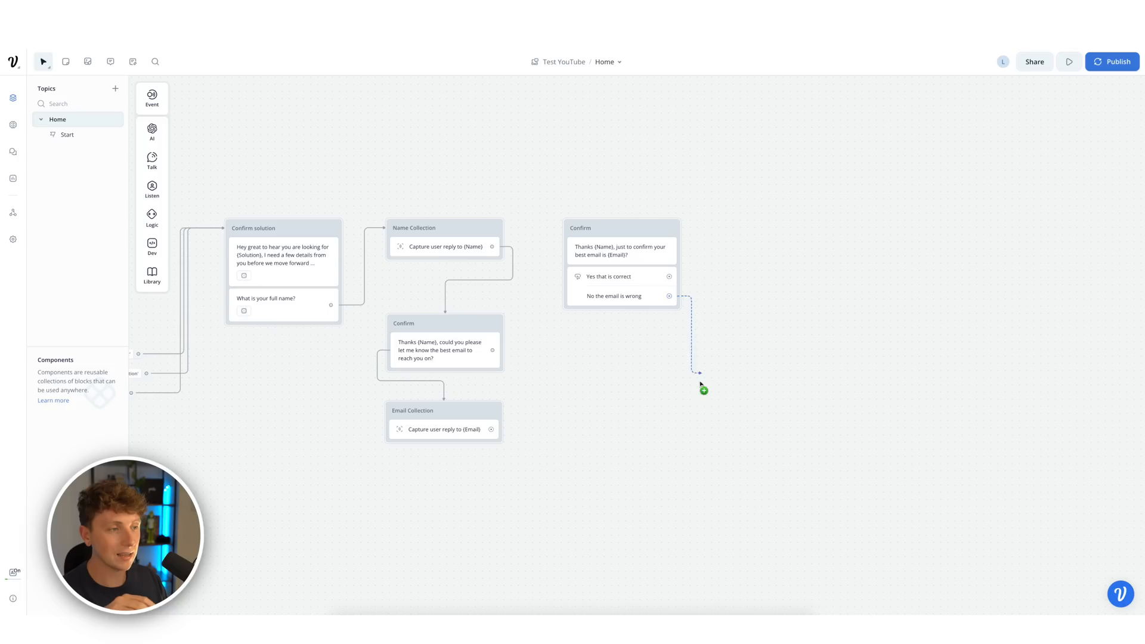
- Loop the 'No the email is wrong' button back to the first Confirm block asking for the email
{"action": "left_click_drag", "start_coordinate": [698, 384], "coordinate": [469, 329]}
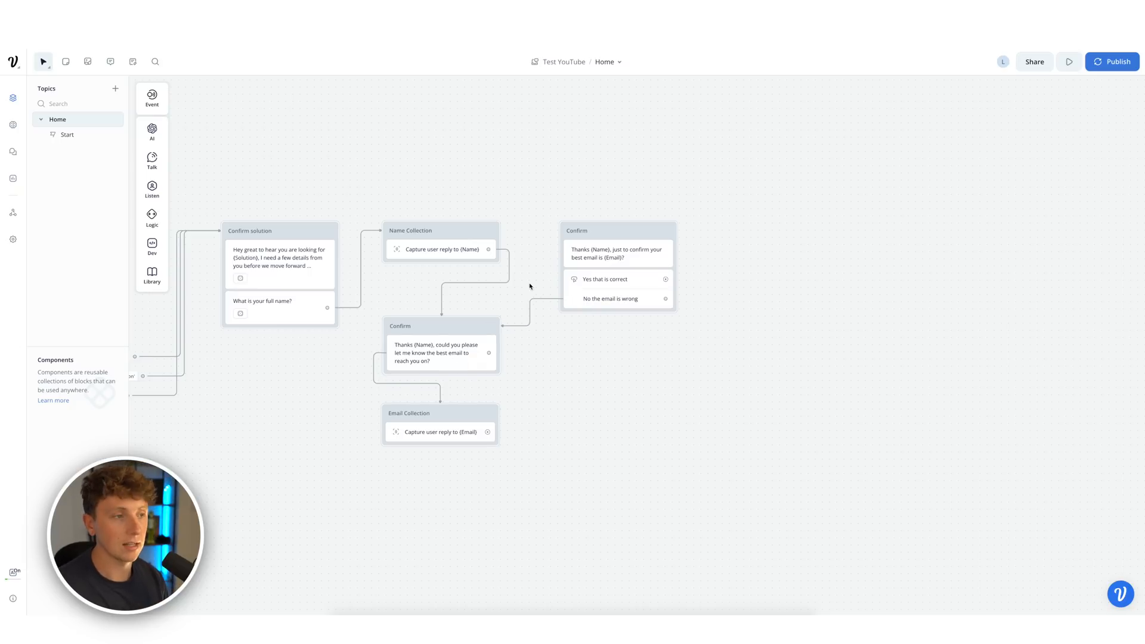
- Add a new text block named 'Questions?'
{"action": "mouse_move", "coordinate": [153, 159]}
{"action": "left_click_drag", "start_coordinate": [200, 158], "coordinate": [776, 235]}
{"action": "double_click", "coordinate": [773, 232]}
{"action": "type", "text": "W"}
{"action": "type", "text": "uestions"}
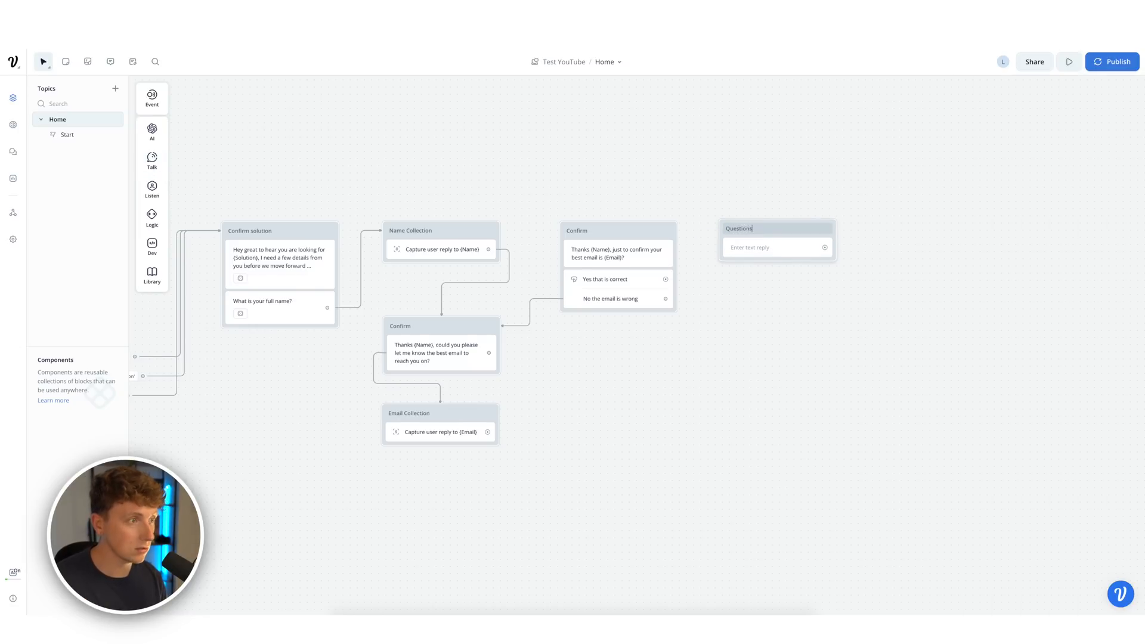
{"action": "type", "text": "?"}
- Set its message to 'Great, did you have any questions about {Solution}?' and generate 5 variants
{"action": "left_click", "coordinate": [745, 247]}
{"action": "type", "text": "Great, did you"}
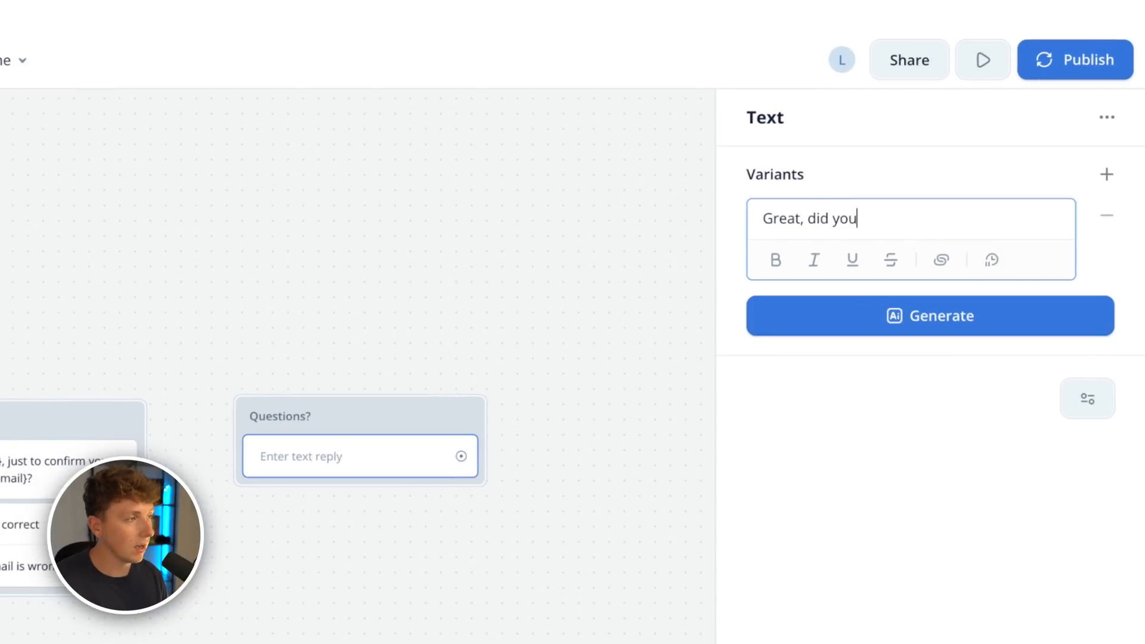
{"action": "type", "text": "have"}
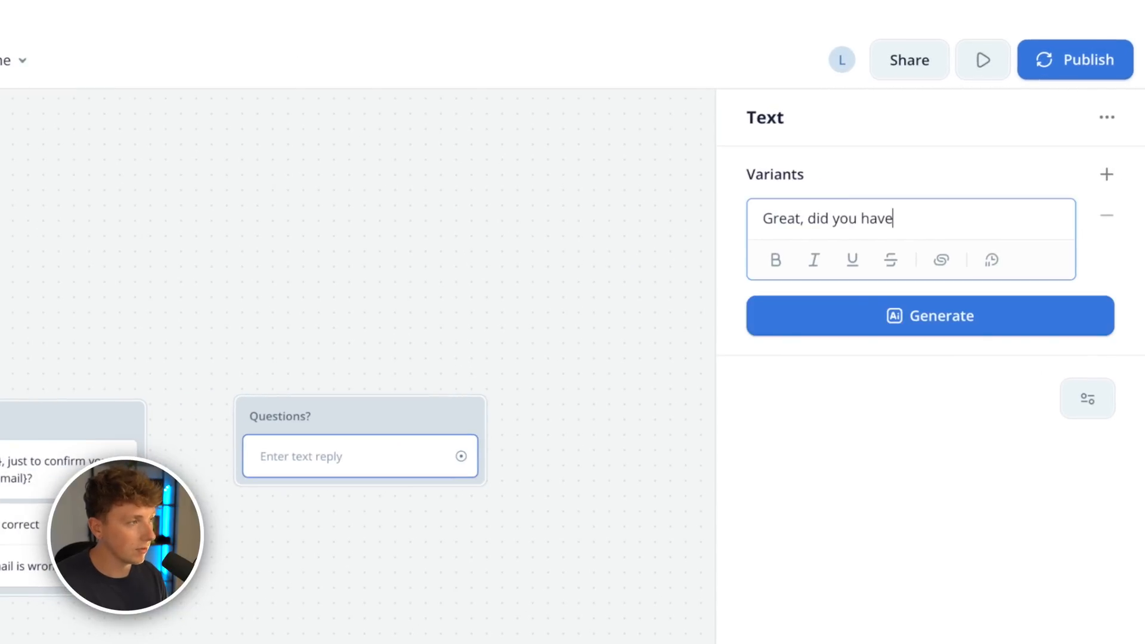
{"action": "type", "text": " any questions about {solution}?"}
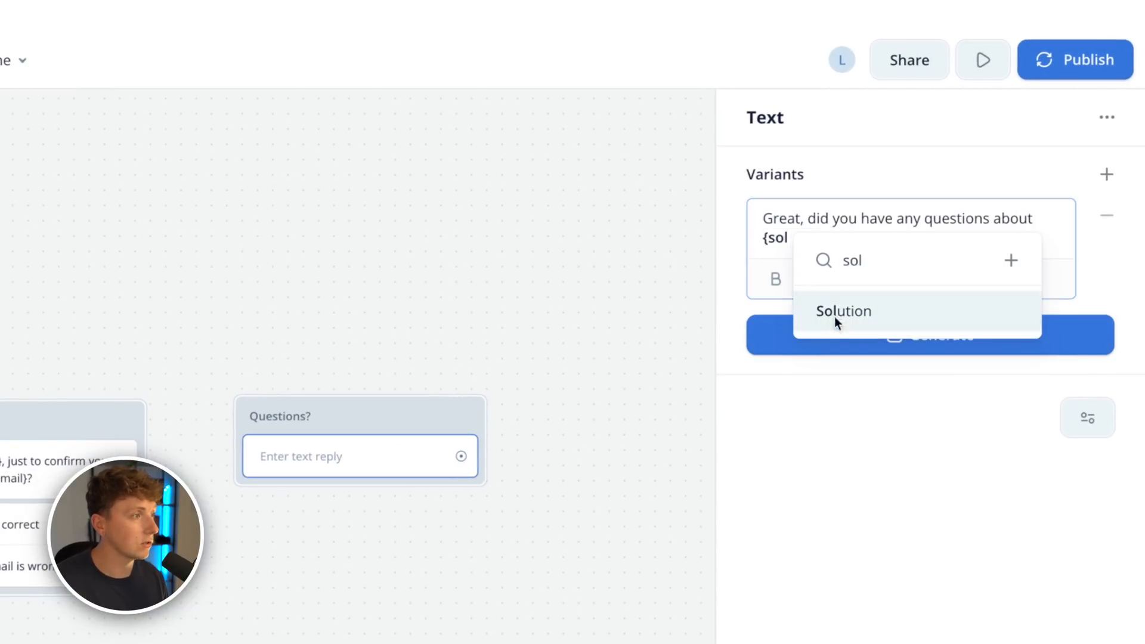
{"action": "left_click", "coordinate": [836, 321]}
{"action": "type", "text": "?"}
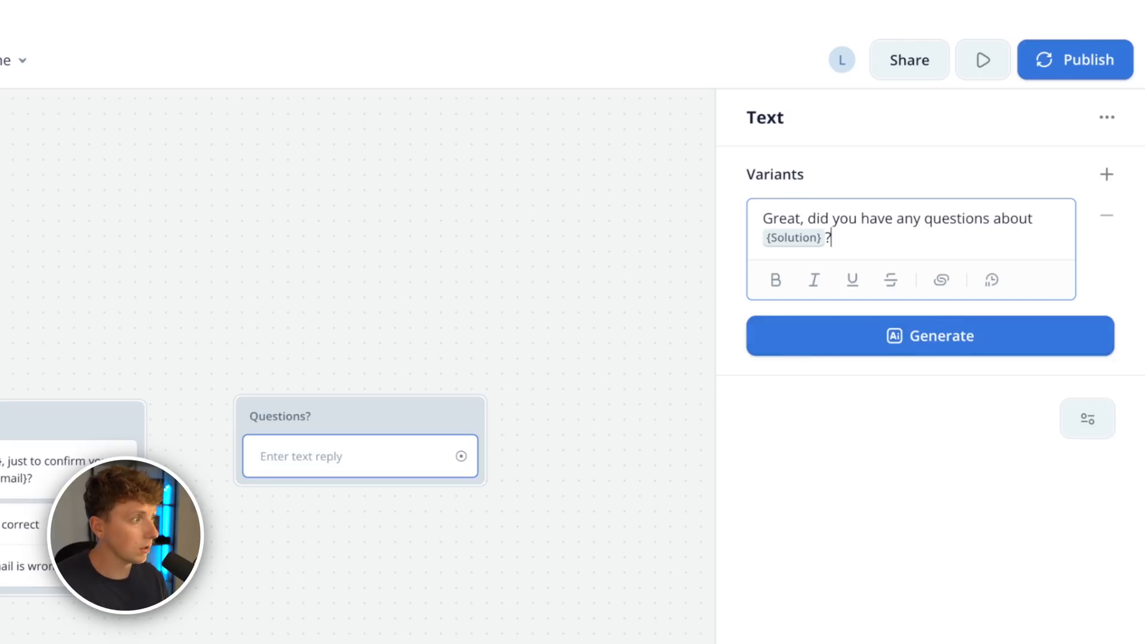
{"action": "left_click", "coordinate": [944, 346]}
{"action": "left_click", "coordinate": [923, 464]}
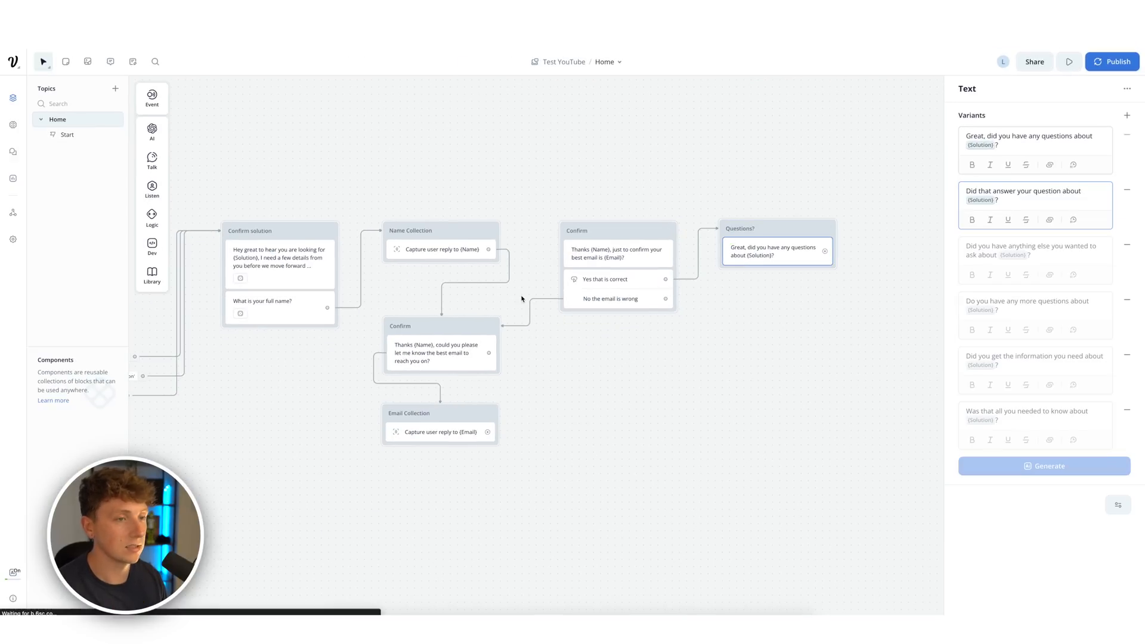
{"action": "left_click", "coordinate": [318, 144]}
{"action": "left_click_drag", "start_coordinate": [358, 166], "coordinate": [666, 183]}
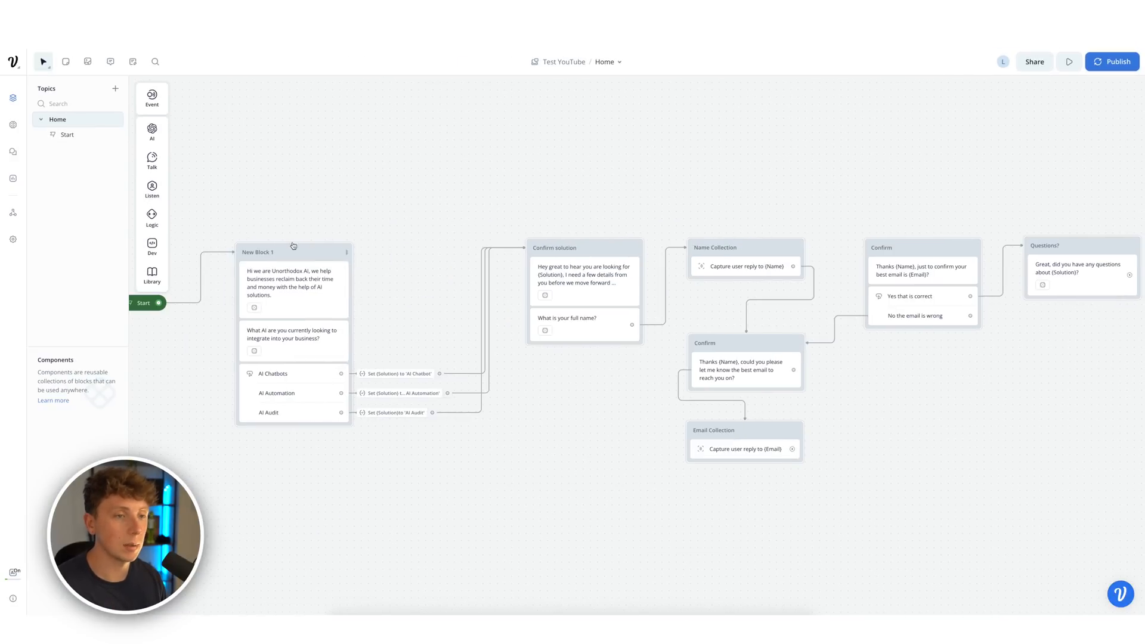
- Run a prototype test choosing AI Chatbots and entering a test name and email address
{"action": "left_click", "coordinate": [344, 254]}
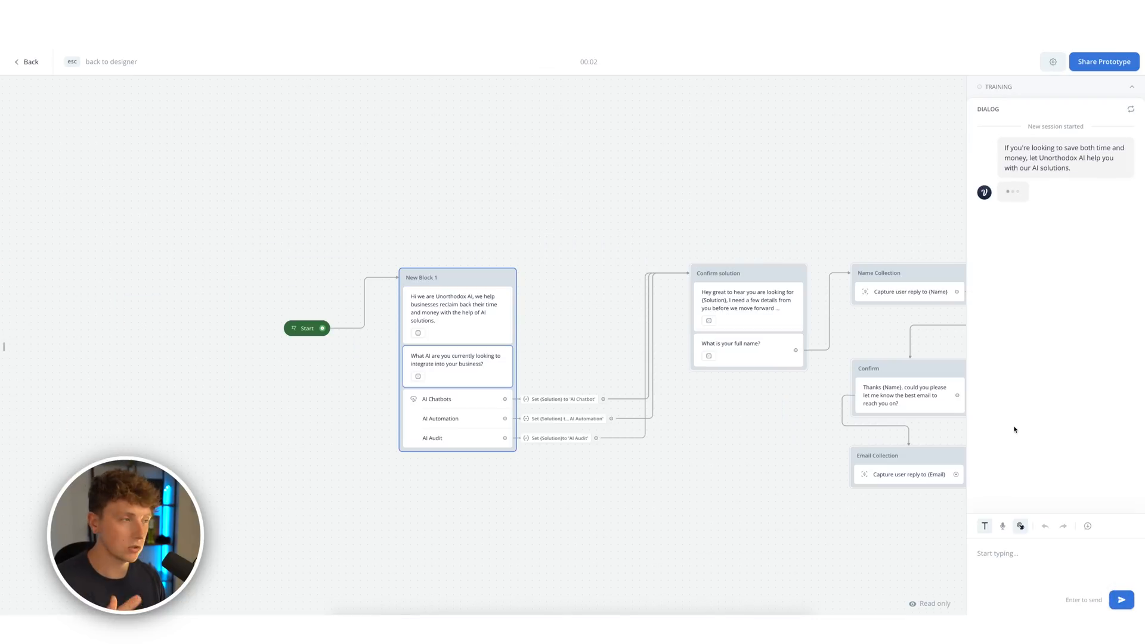
{"action": "left_click", "coordinate": [1022, 233]}
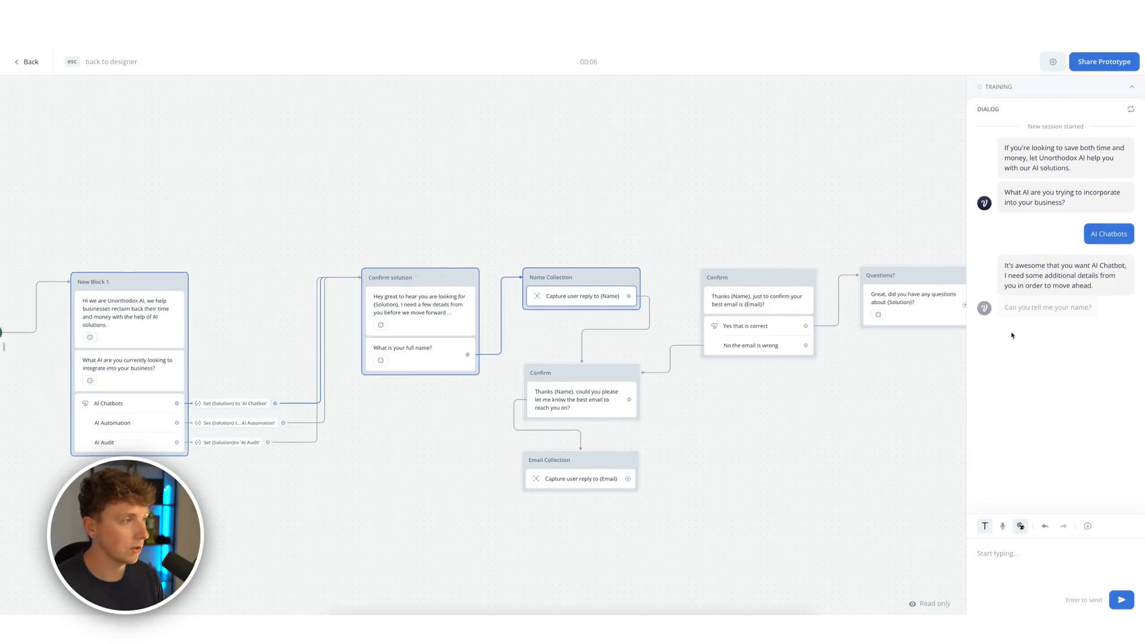
{"action": "key", "text": "Return"}
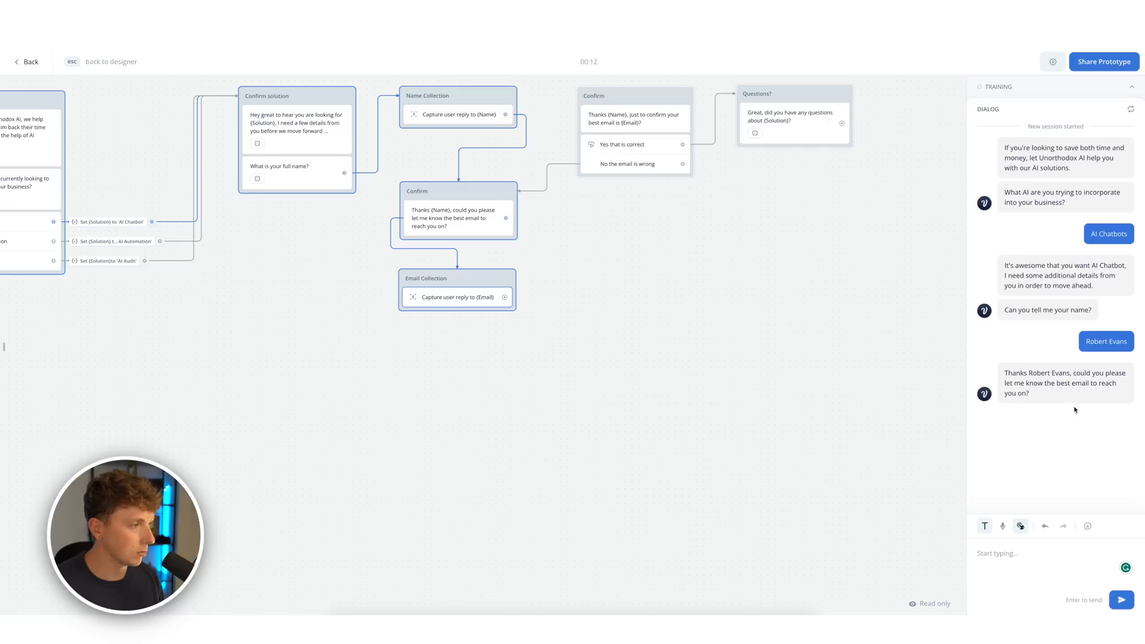
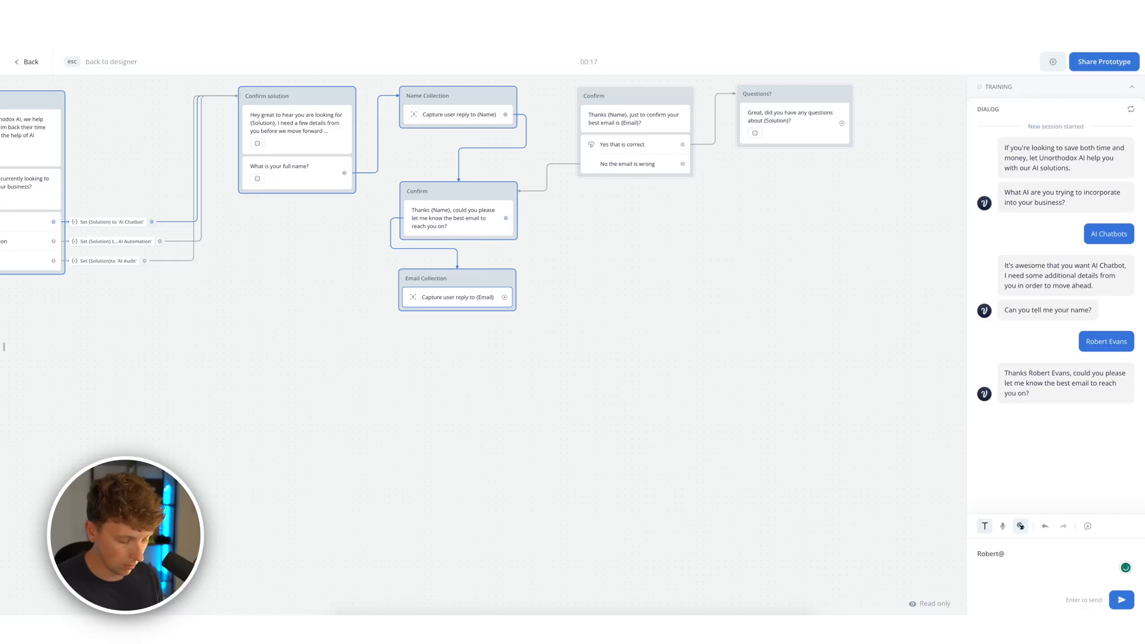
{"action": "key", "text": "Return"}
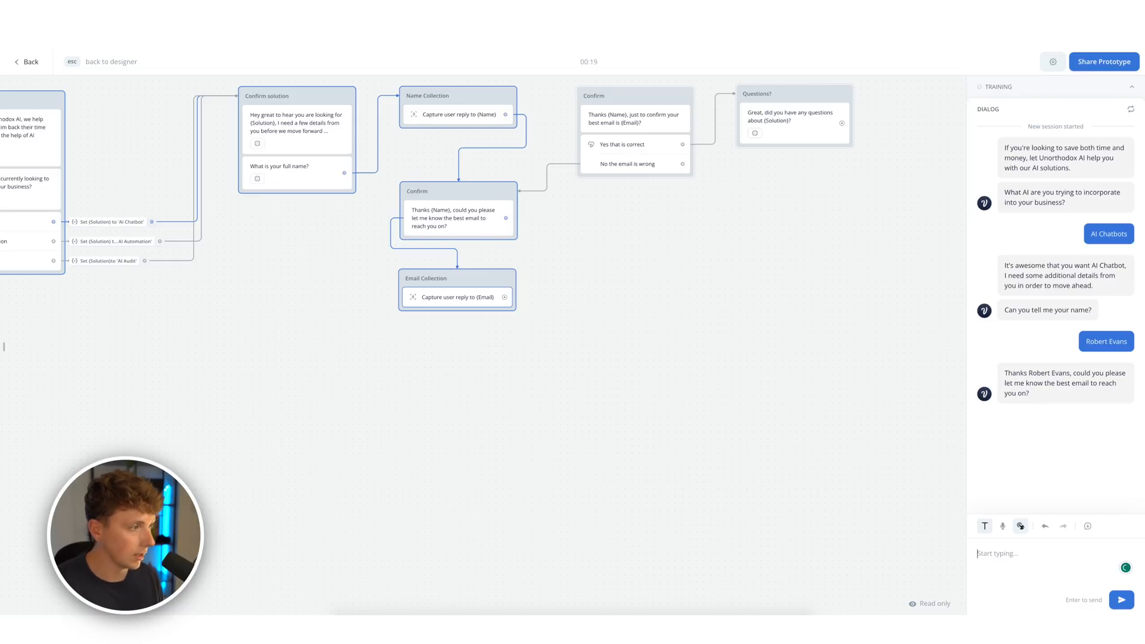
- Exit the prototype, link Email Collection to the email Confirm block, and restart the test
{"action": "key", "text": "Escape"}
{"action": "left_click_drag", "start_coordinate": [516, 414], "coordinate": [596, 222]}
{"action": "key", "text": "r"}
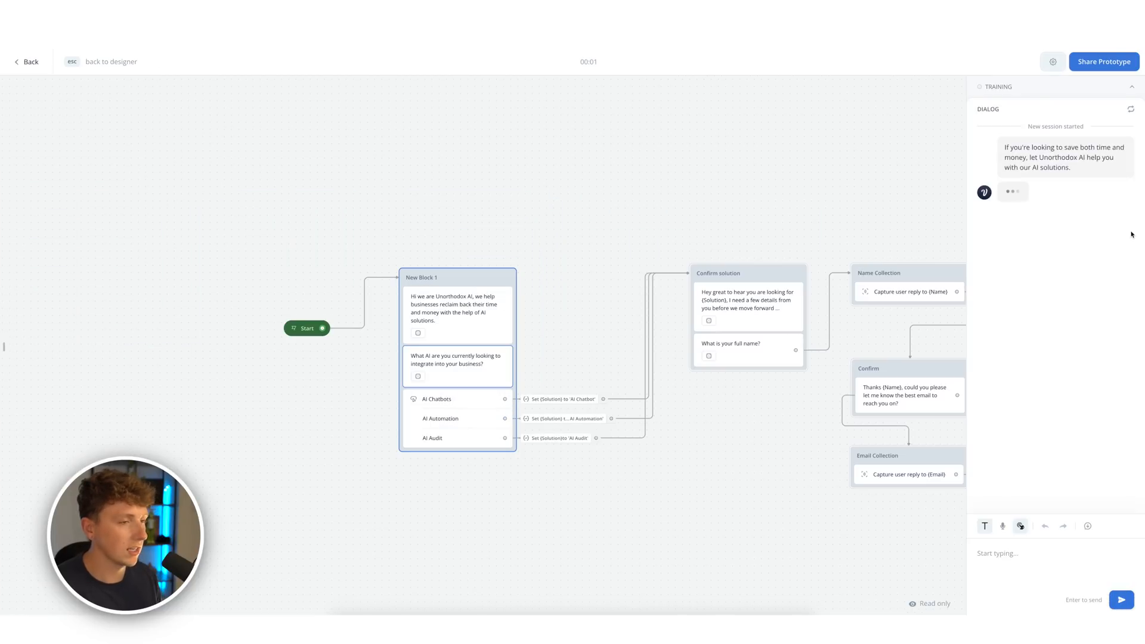
- Test with AI Chatbots, a name and email, reject the email, then confirm a corrected address
{"action": "left_click", "coordinate": [1025, 229]}
{"action": "type", "text": "Liam Evans"}
{"action": "key", "text": "Return"}
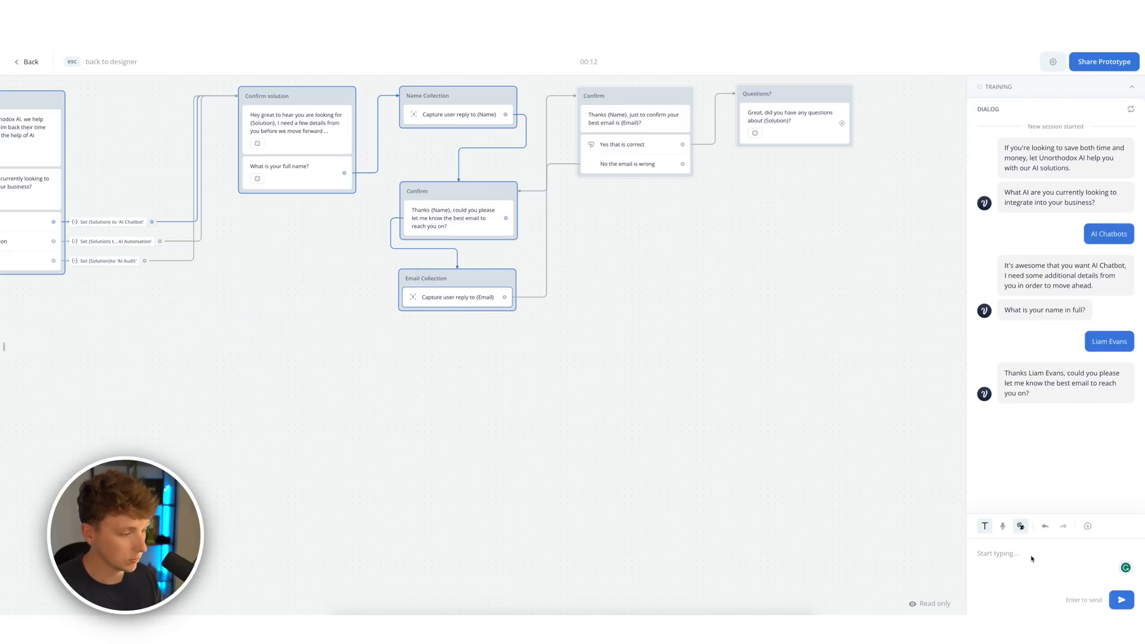
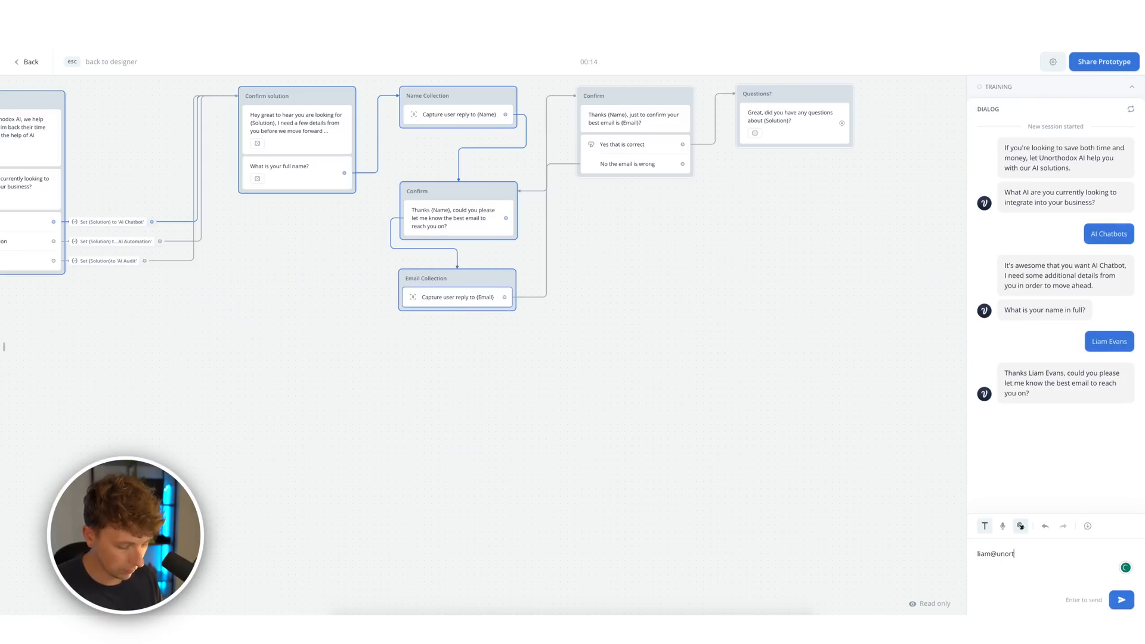
{"action": "key", "text": "Return"}
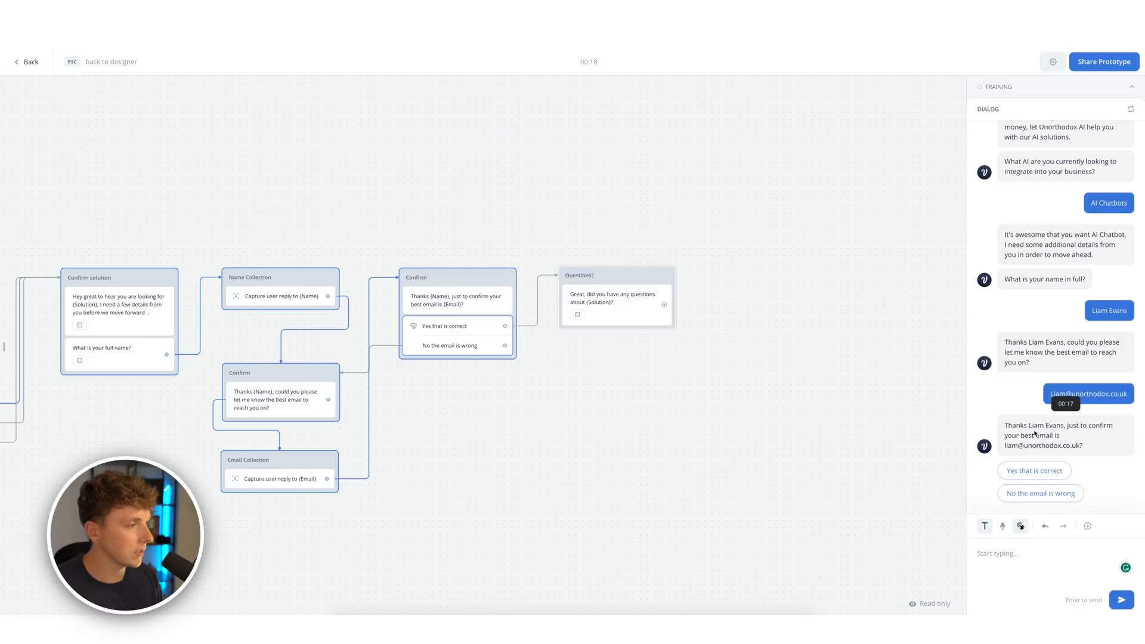
{"action": "left_click", "coordinate": [1055, 499]}
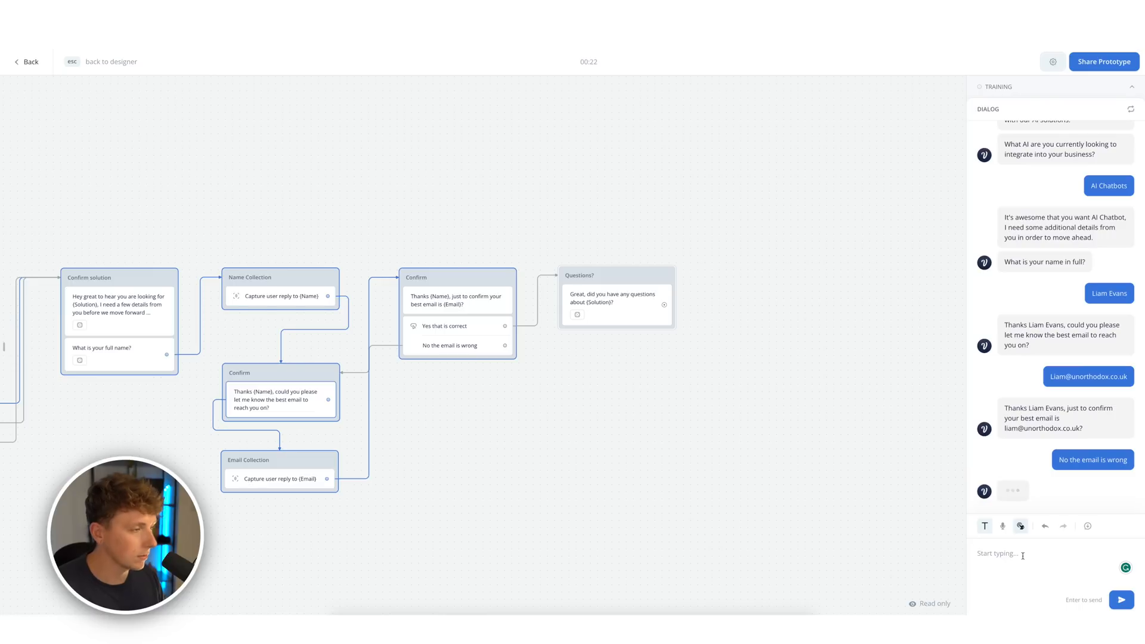
{"action": "left_click", "coordinate": [1039, 559]}
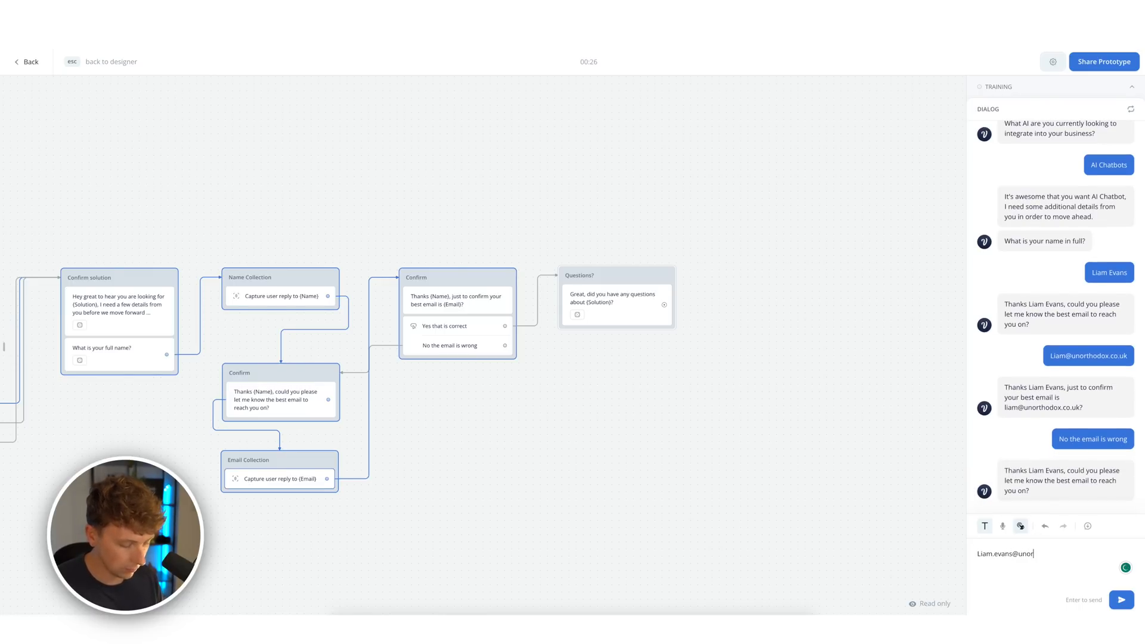
{"action": "key", "text": "Return"}
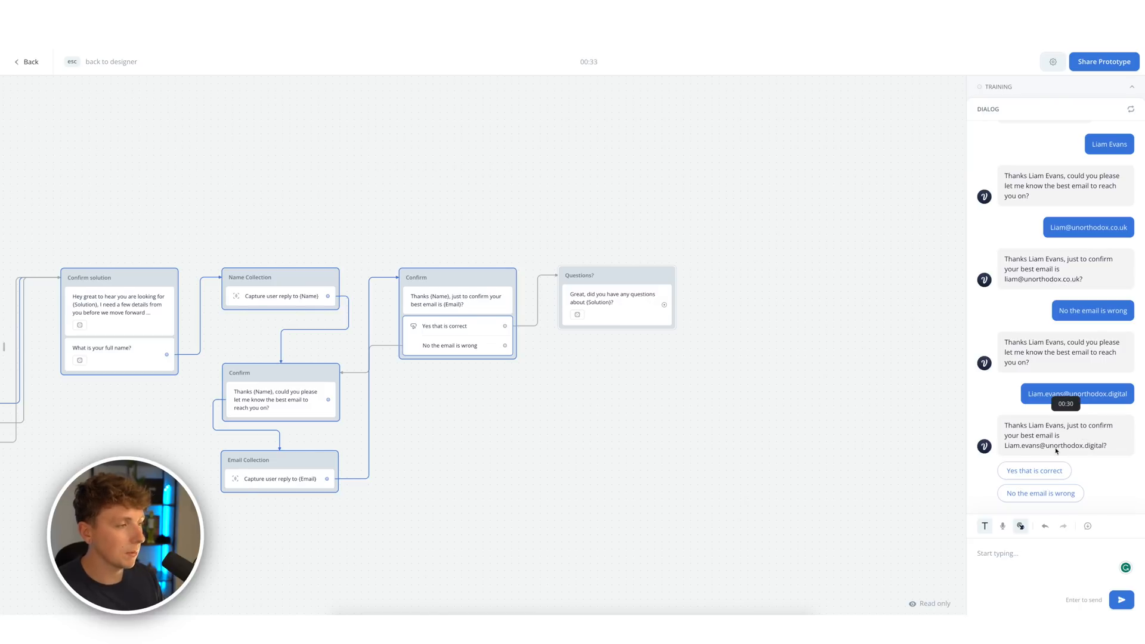
{"action": "left_click", "coordinate": [1025, 471]}
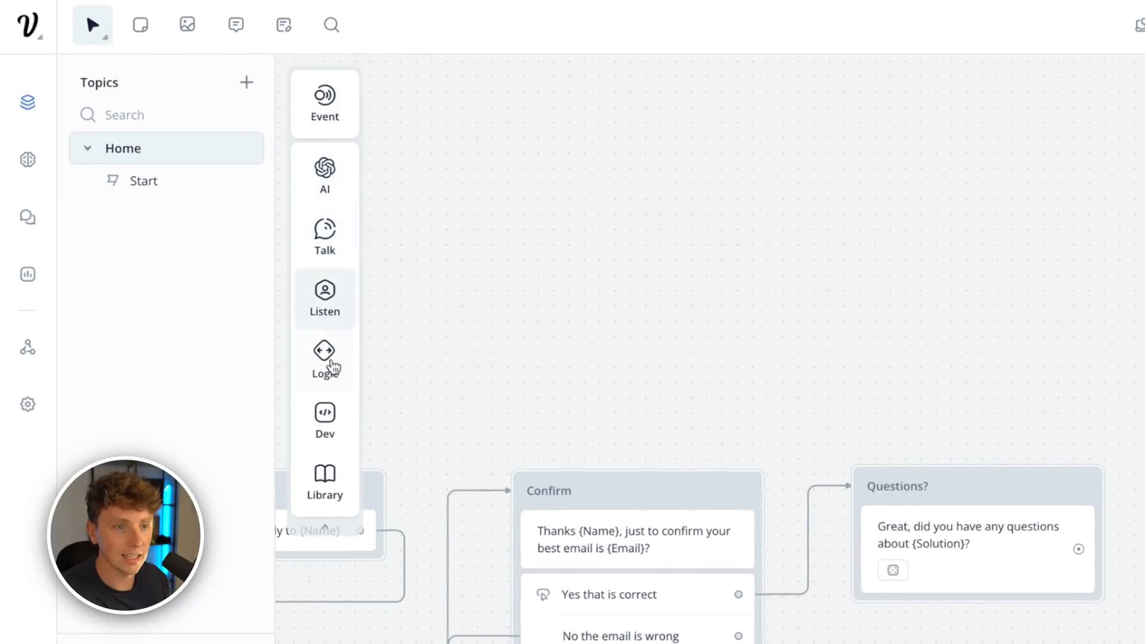
- Attach buttons to Questions?: 'Yes I have some questions', 'I want to schedule a call with the team', 'No I'm good thanks'
{"action": "mouse_move", "coordinate": [322, 248]}
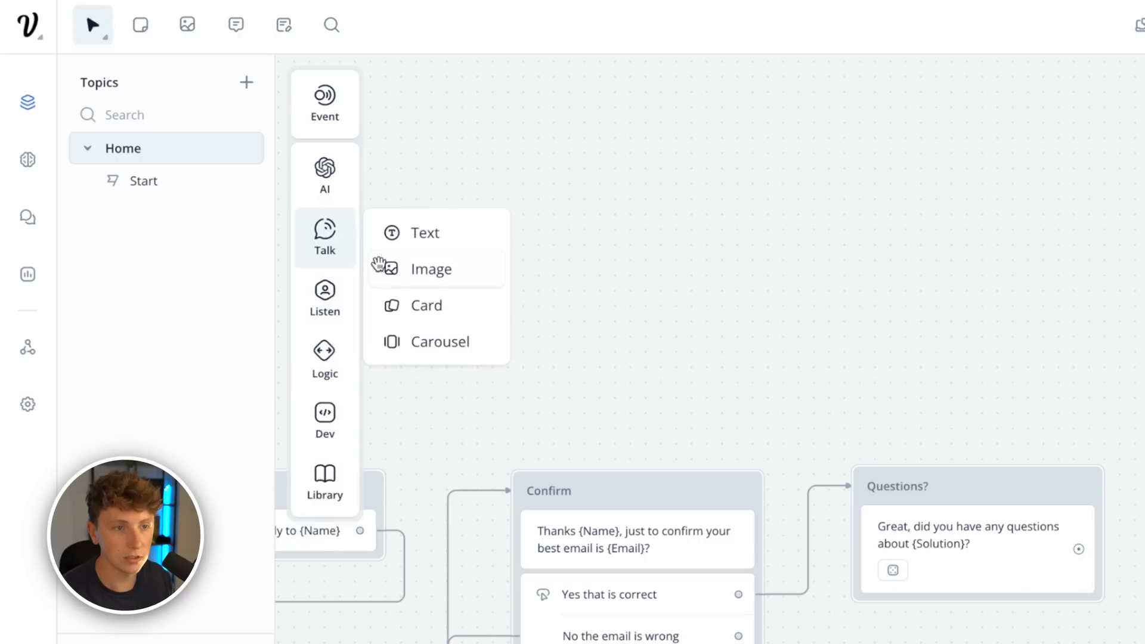
{"action": "mouse_move", "coordinate": [326, 299]}
{"action": "left_click_drag", "start_coordinate": [419, 293], "coordinate": [960, 573]}
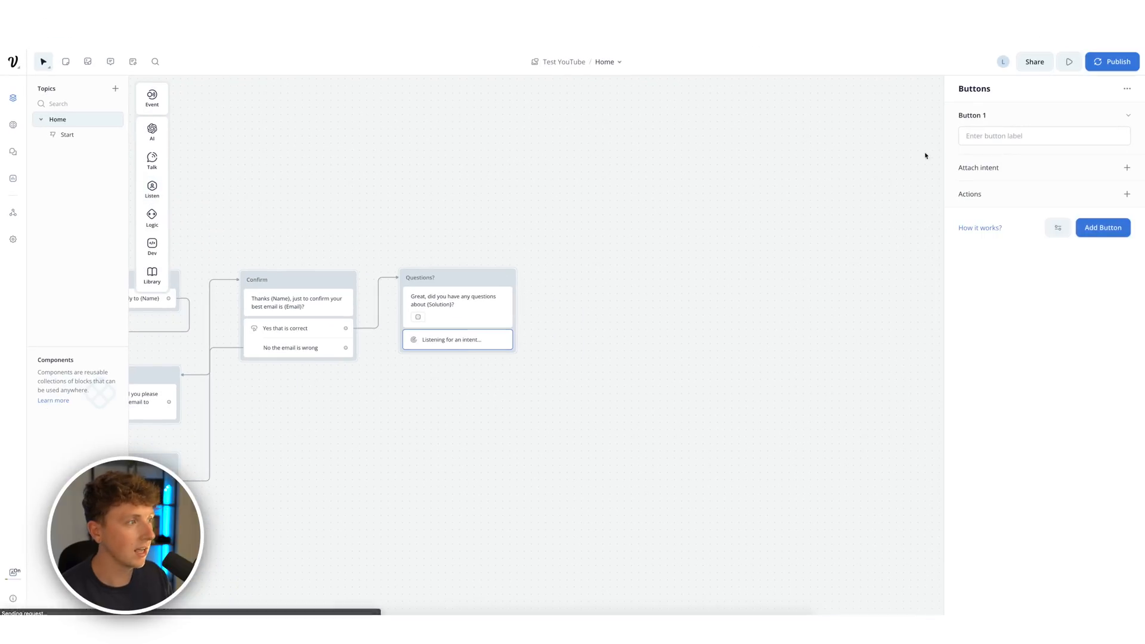
{"action": "left_click", "coordinate": [989, 137]}
{"action": "type", "text": "Yes I have"}
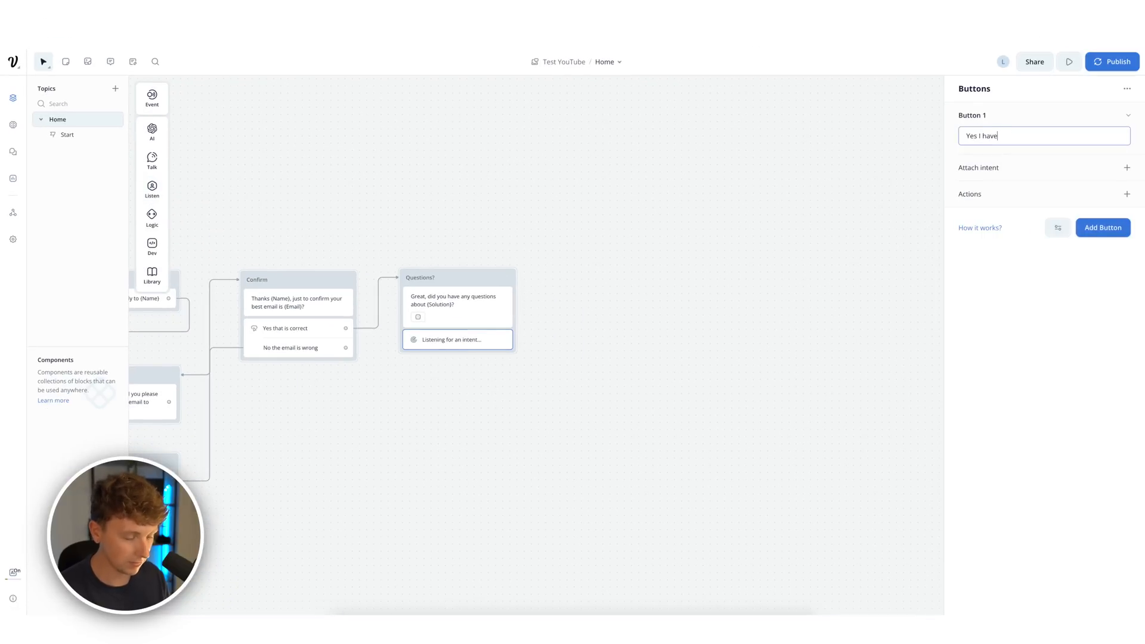
{"action": "key", "text": "BackSpace"}
{"action": "key", "text": "BackSpace"}
{"action": "type", "text": "questions"}
{"action": "left_click", "coordinate": [1103, 228]}
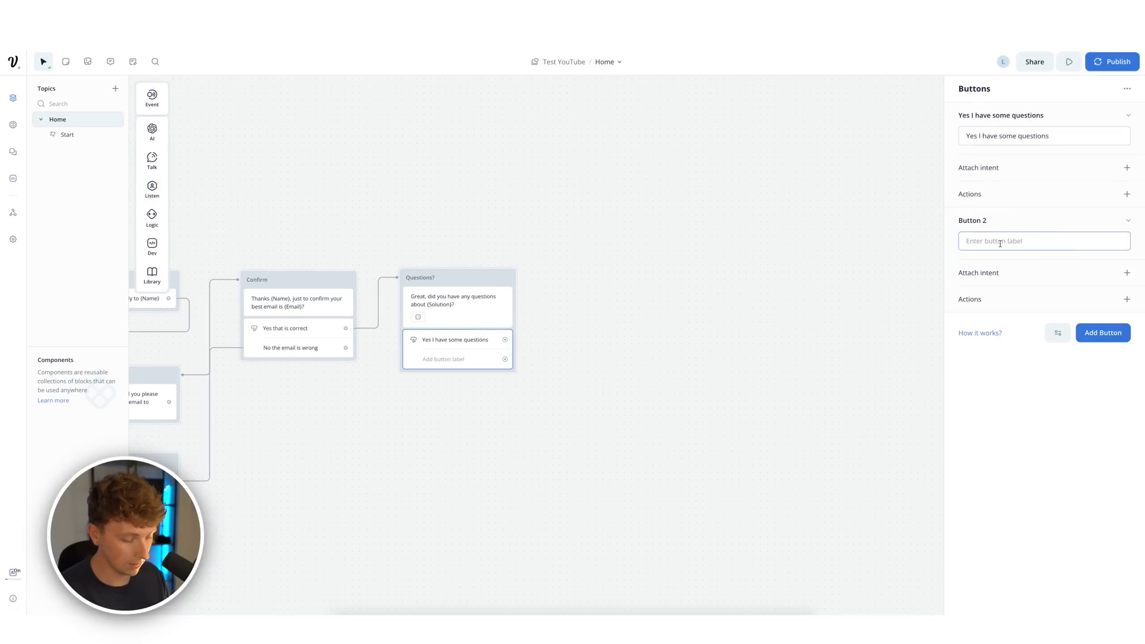
{"action": "type", "text": "No"}
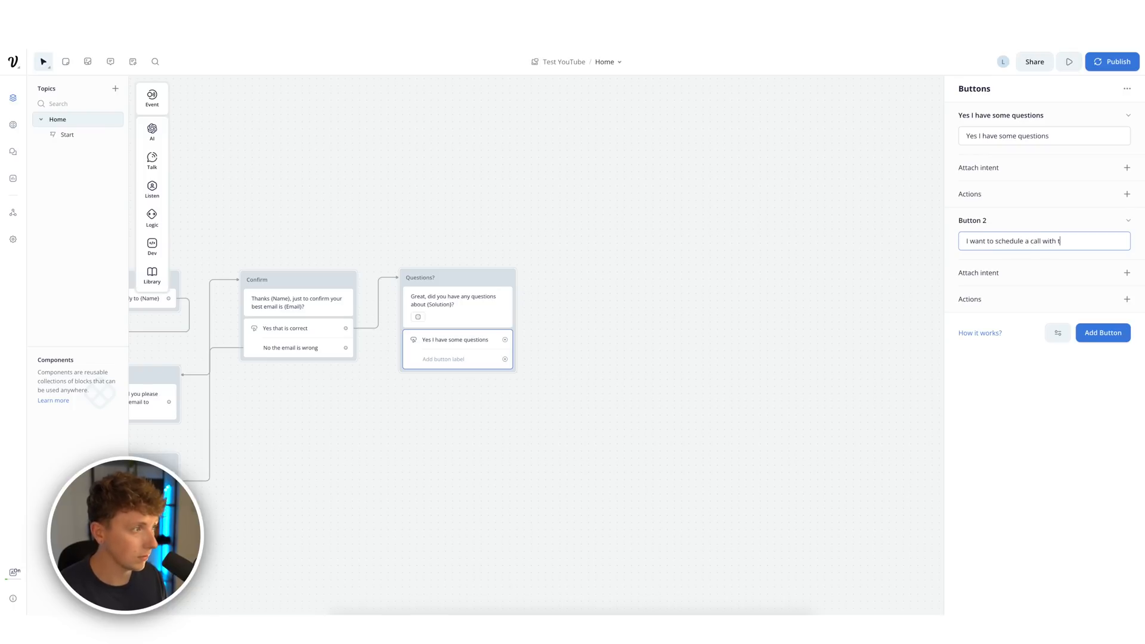
{"action": "type", "text": "eam"}
{"action": "key", "text": "Return"}
{"action": "type", "text": "NO"}
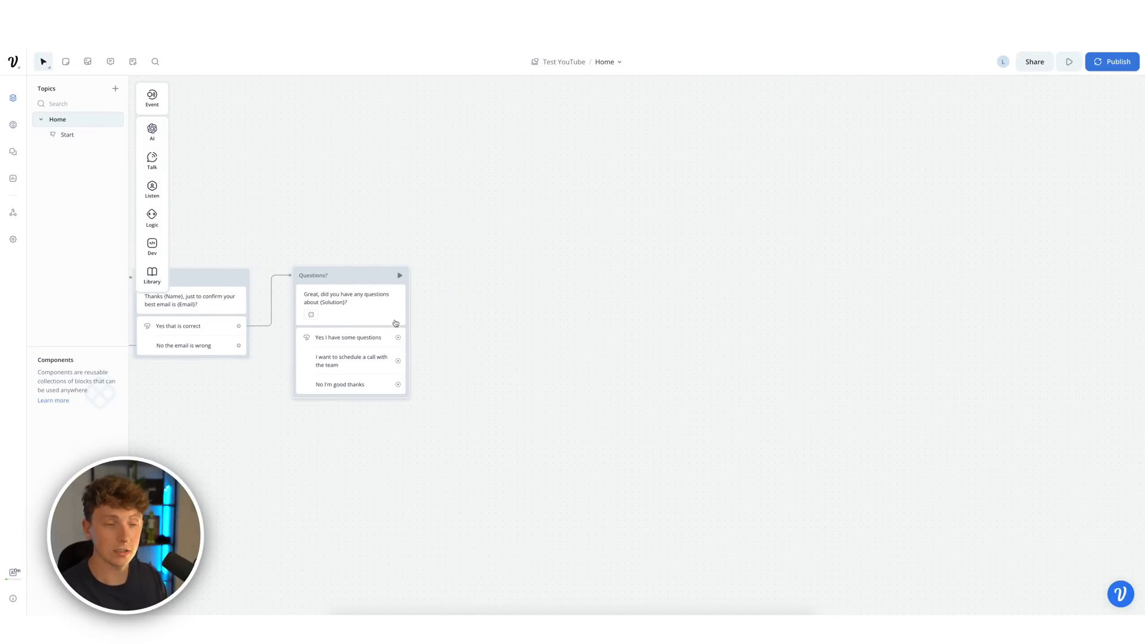
- Add a new text block saying 'Great, let me know what questions you had?'
{"action": "mouse_move", "coordinate": [156, 167]}
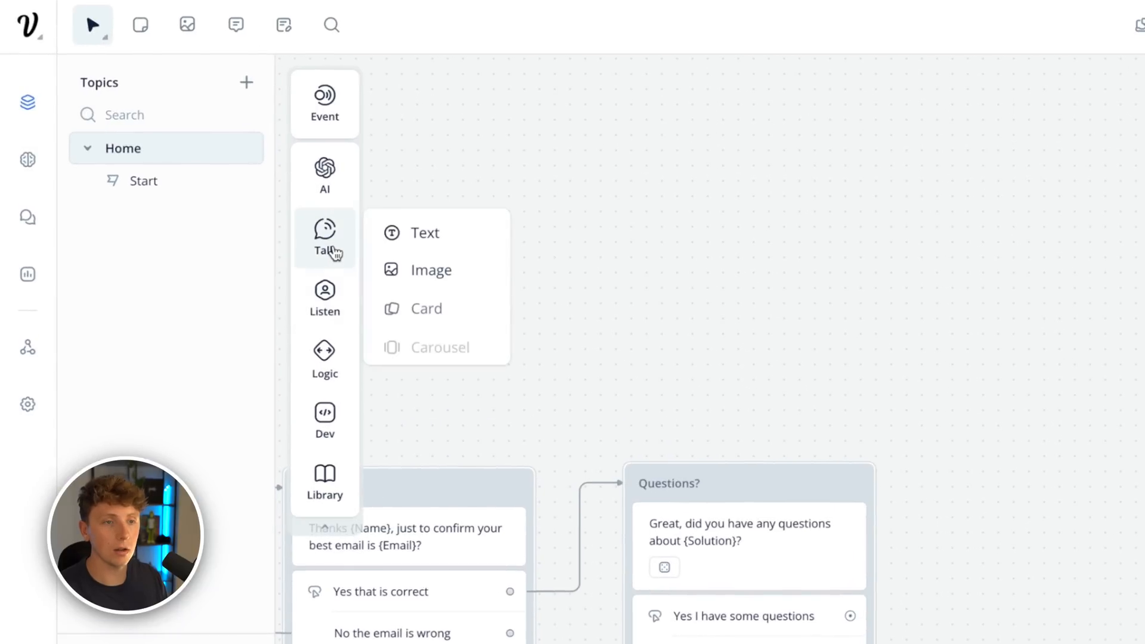
{"action": "left_click_drag", "start_coordinate": [391, 237], "coordinate": [1085, 257]}
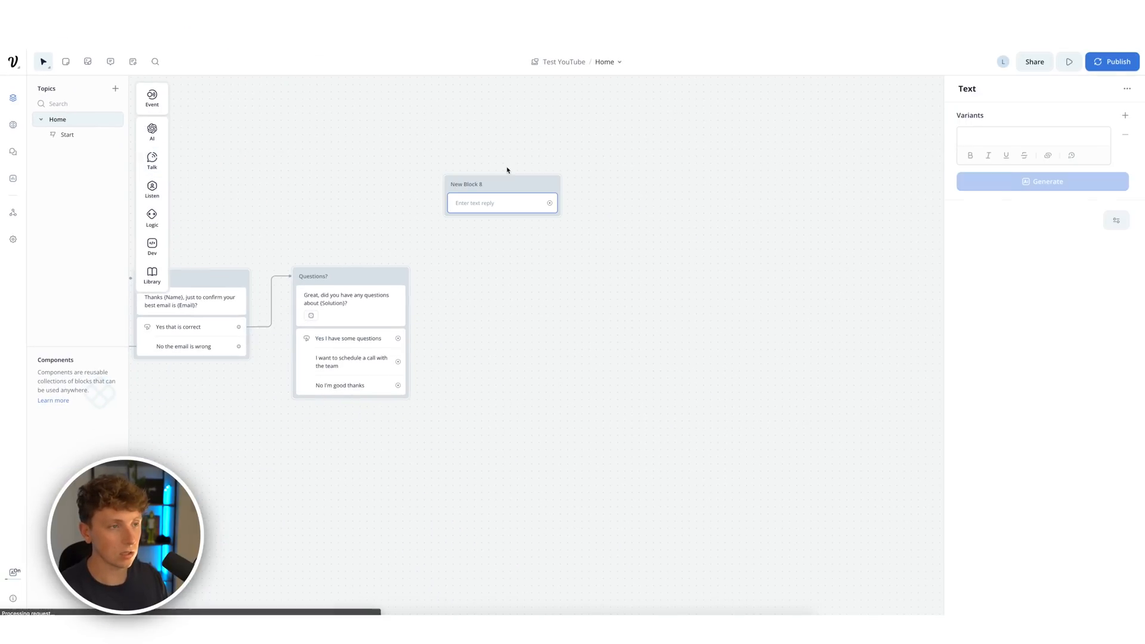
{"action": "left_click", "coordinate": [1002, 137]}
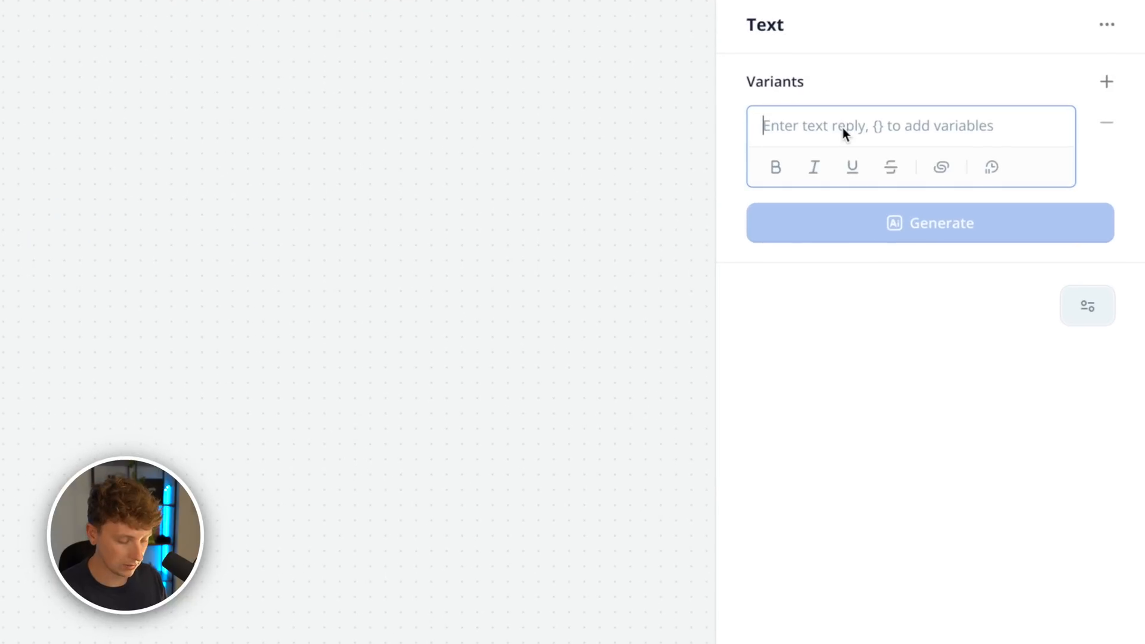
{"action": "type", "text": "Great, let"}
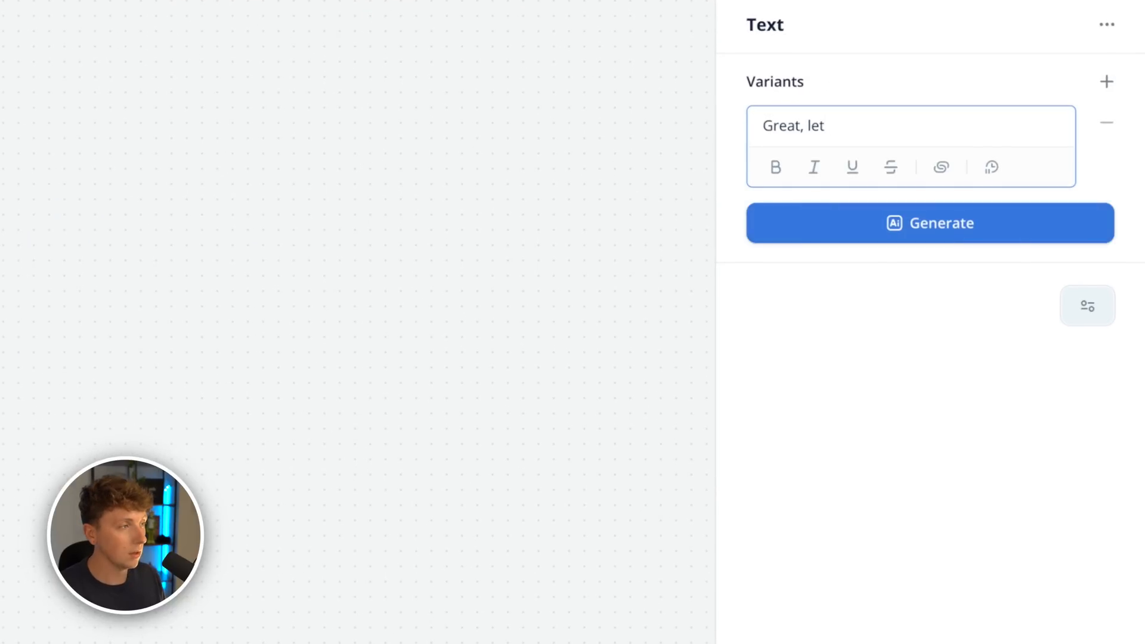
{"action": "type", "text": " me know what questions you ha"}
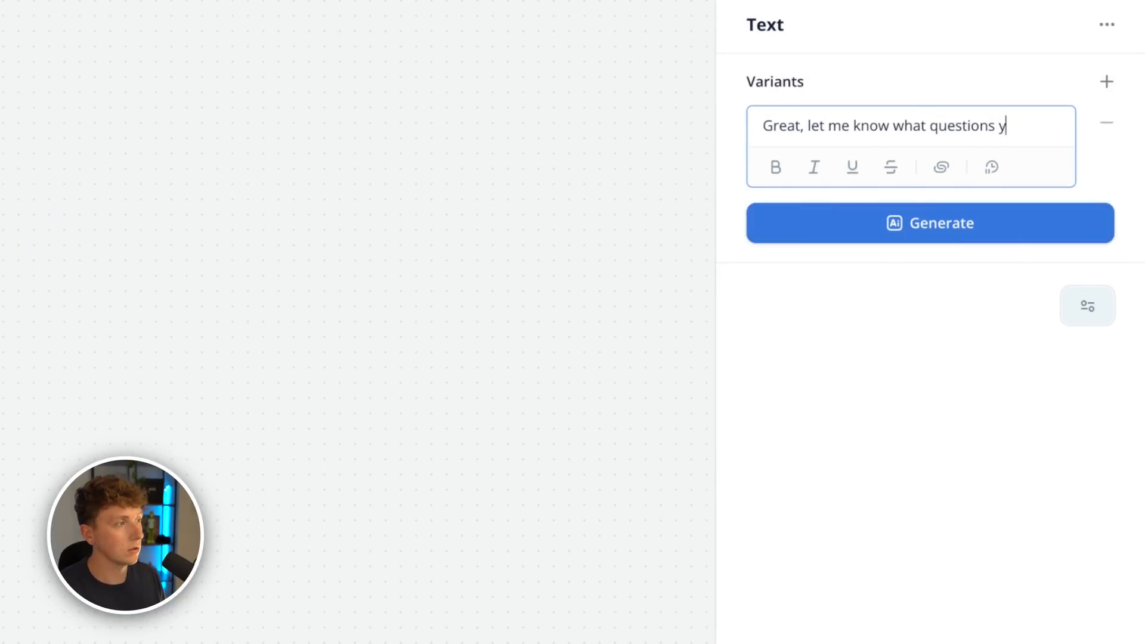
- Remove 'else' and 'other' from the variants and delete the 'Do you have any other questions?' variant
{"action": "double_click", "coordinate": [829, 226]}
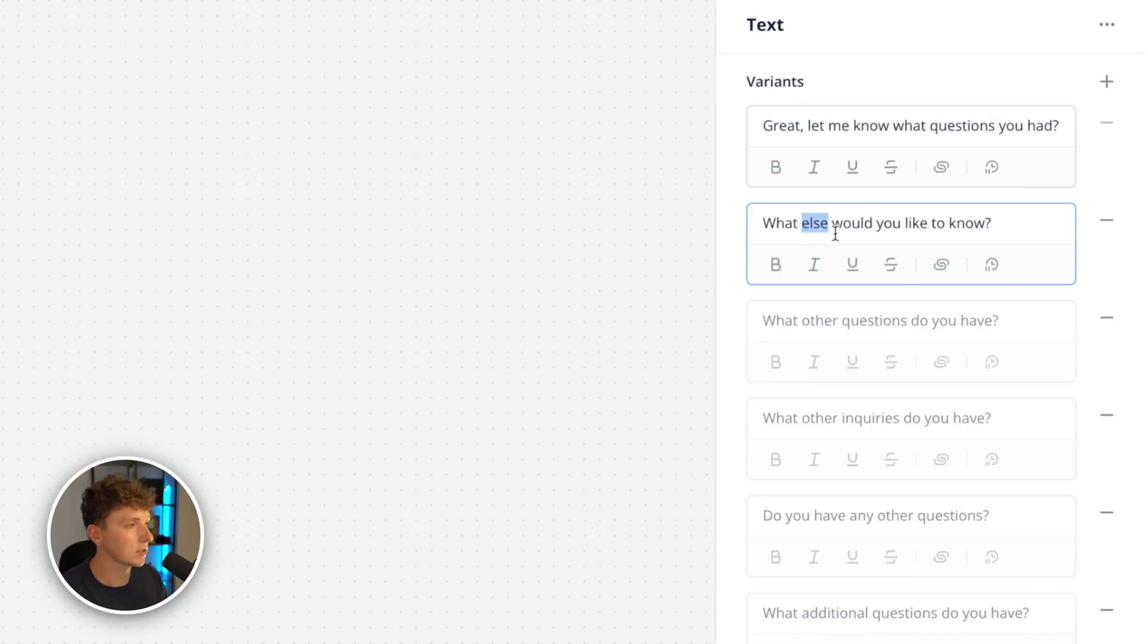
{"action": "key", "text": "BackSpace"}
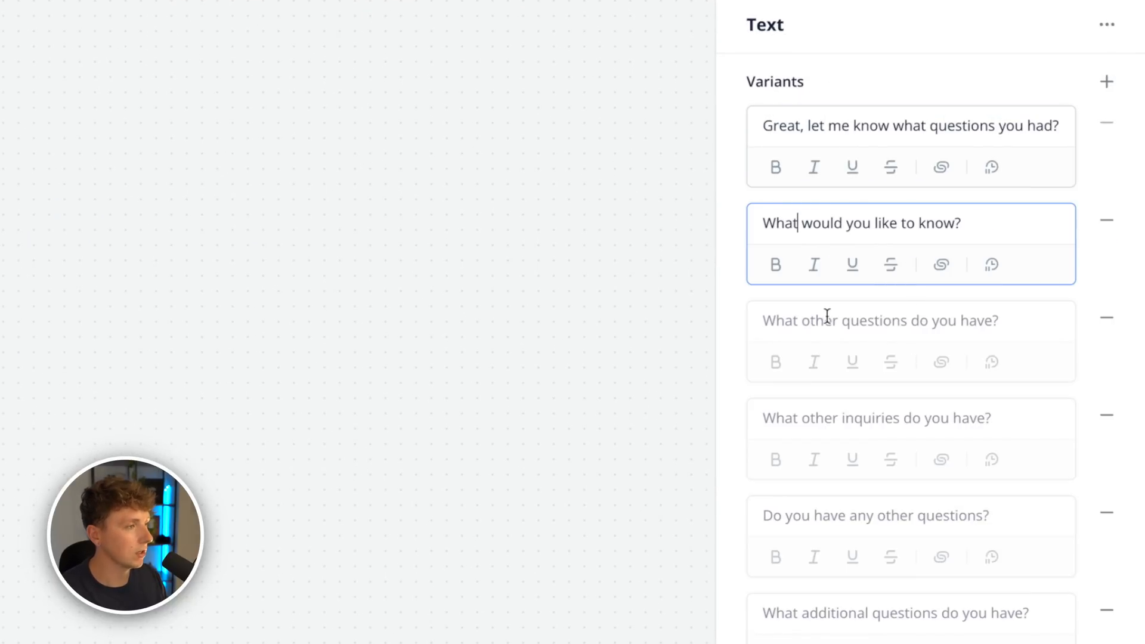
{"action": "left_click", "coordinate": [827, 320]}
{"action": "double_click", "coordinate": [828, 320]}
{"action": "key", "text": "BackSpace"}
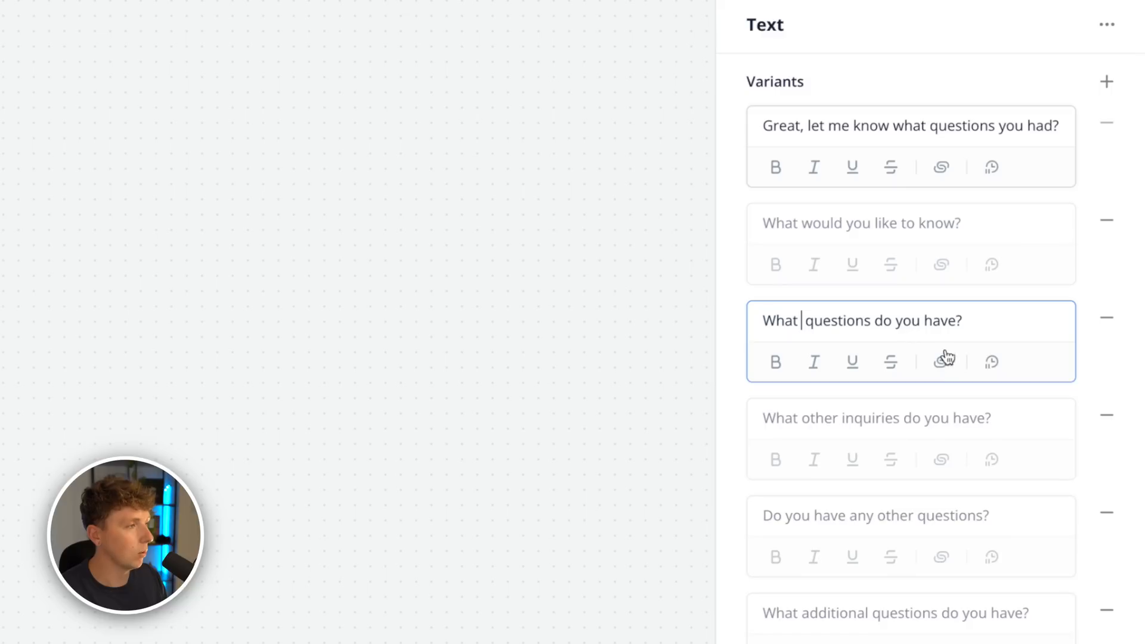
{"action": "double_click", "coordinate": [821, 419]}
{"action": "key", "text": "BackSpace"}
{"action": "left_click", "coordinate": [1109, 513]}
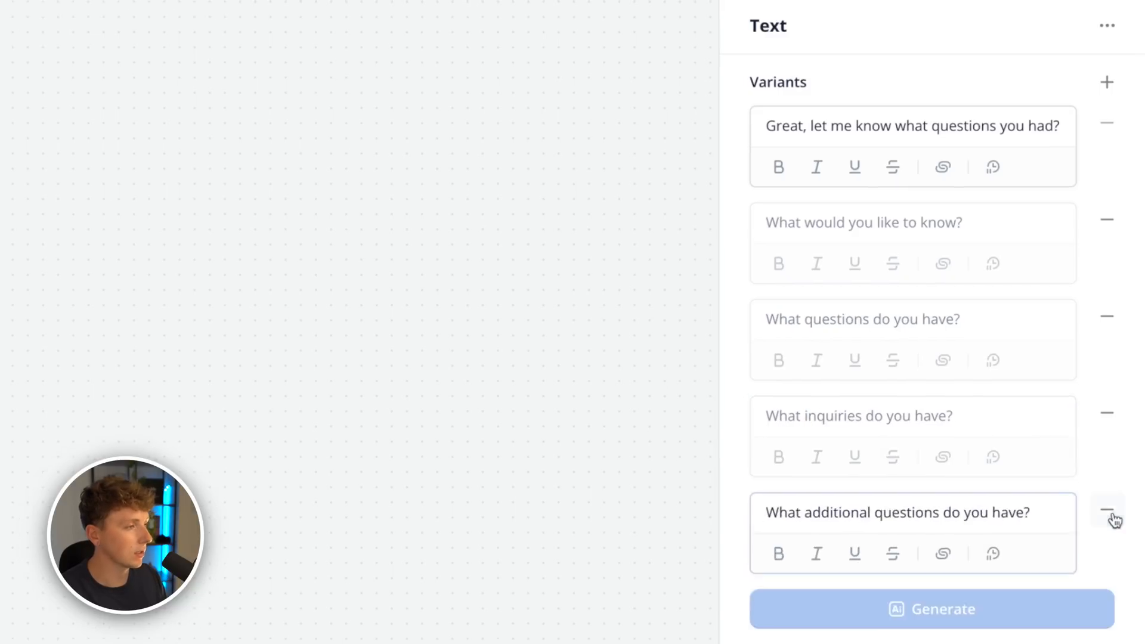
- Add a Capture block (New Block 9) for {last_utterance}, chaining Yes I have some questions → New Block 8 → it
{"action": "mouse_move", "coordinate": [119, 191]}
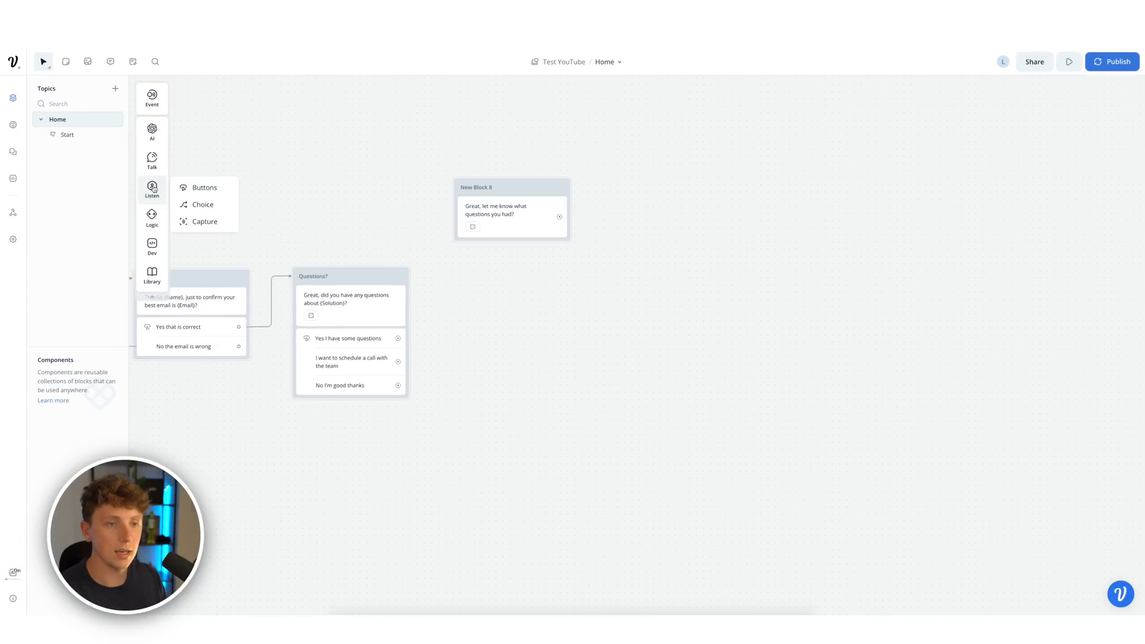
{"action": "left_click_drag", "start_coordinate": [197, 222], "coordinate": [657, 192]}
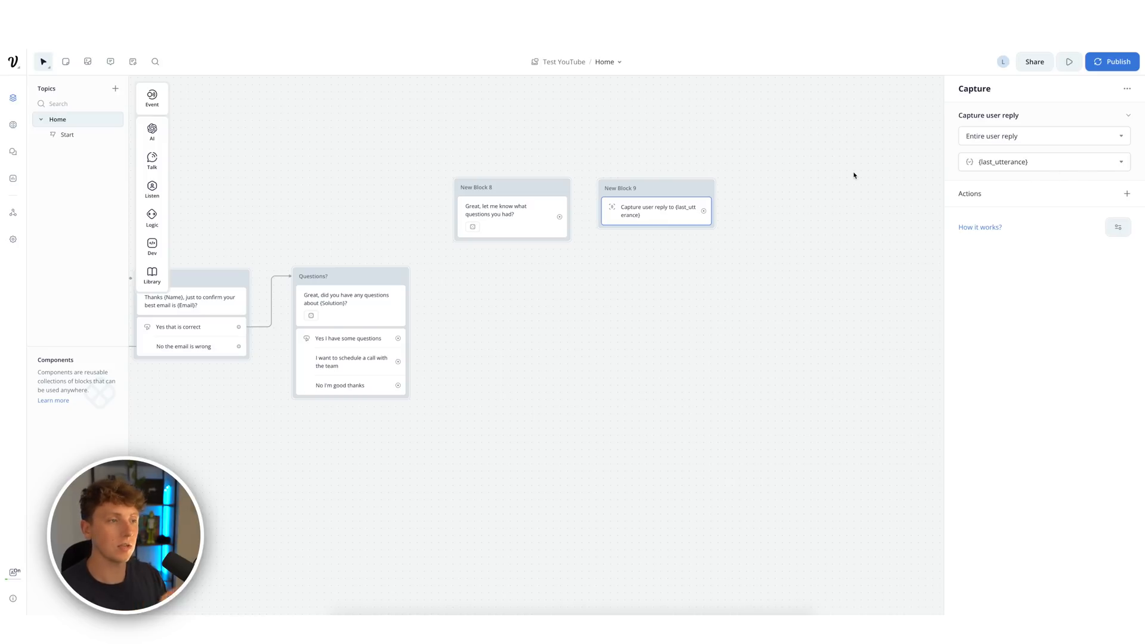
{"action": "left_click", "coordinate": [607, 288]}
{"action": "left_click_drag", "start_coordinate": [397, 338], "coordinate": [483, 206]}
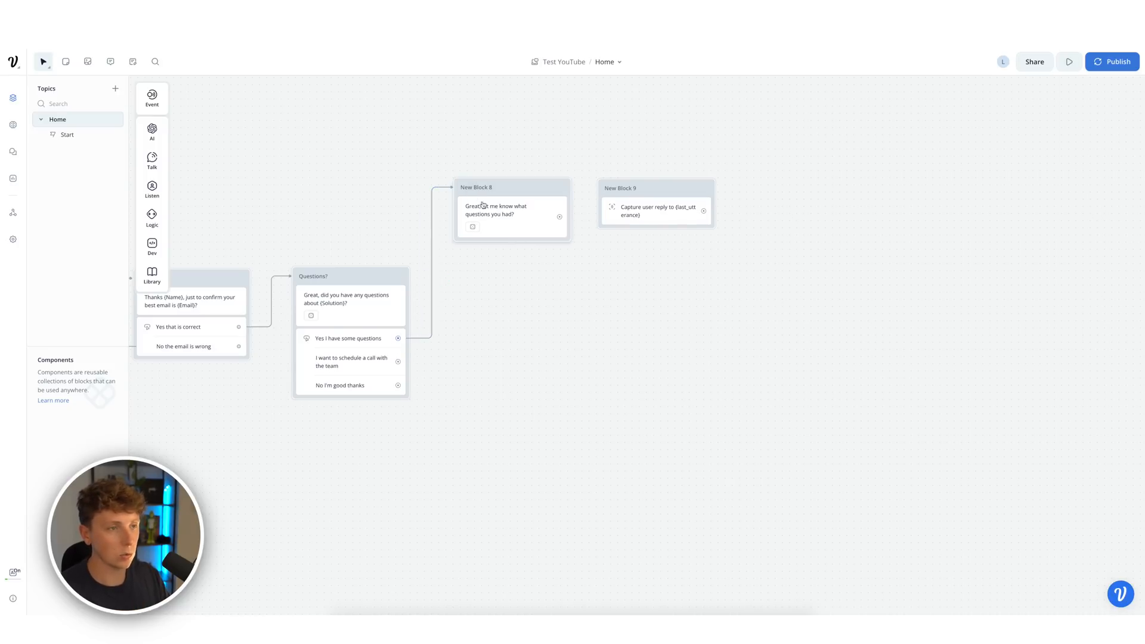
{"action": "left_click_drag", "start_coordinate": [560, 217], "coordinate": [608, 197]}
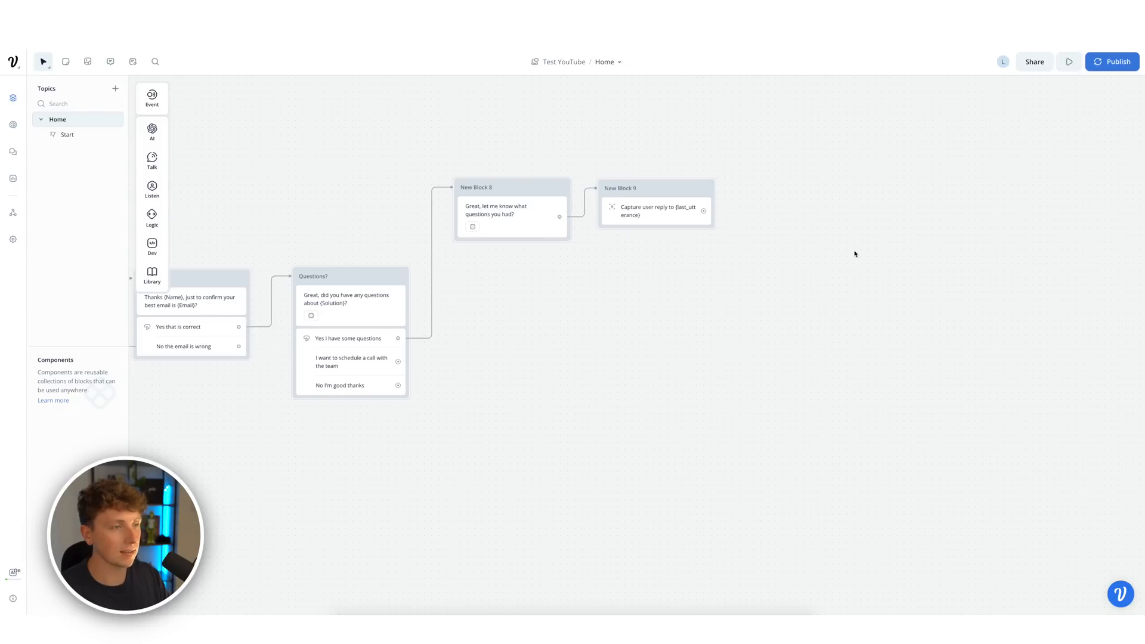
{"action": "left_click", "coordinate": [656, 210]}
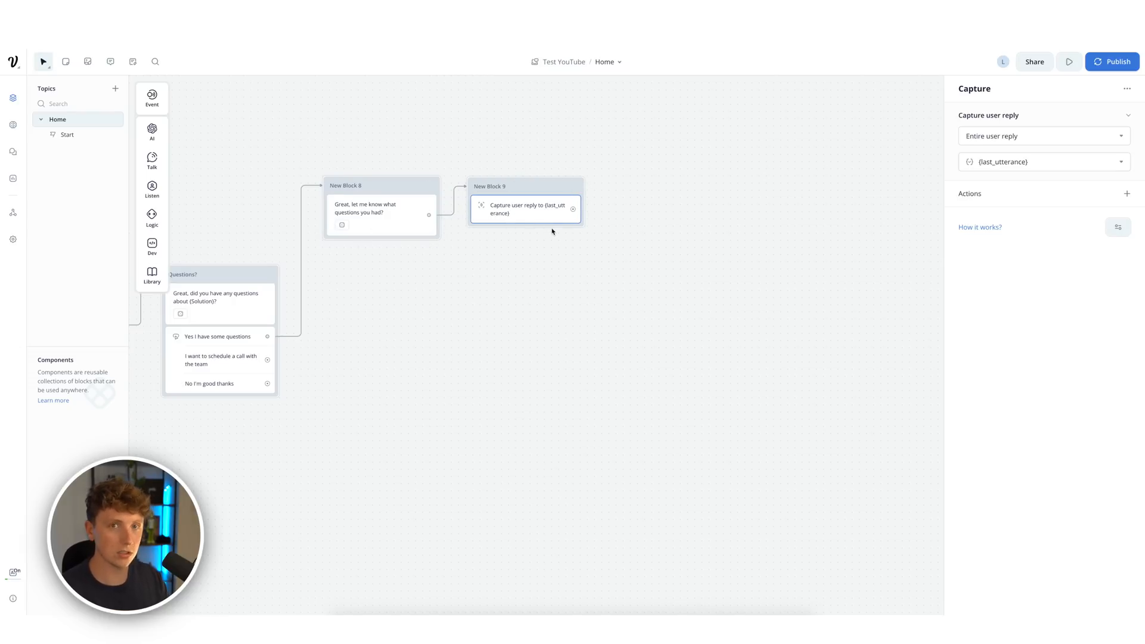
- Add an AI response step to New Block 10
{"action": "left_click", "coordinate": [608, 306]}
{"action": "mouse_move", "coordinate": [153, 139]}
{"action": "left_click_drag", "start_coordinate": [203, 132], "coordinate": [683, 192]}
{"action": "left_click", "coordinate": [652, 254]}
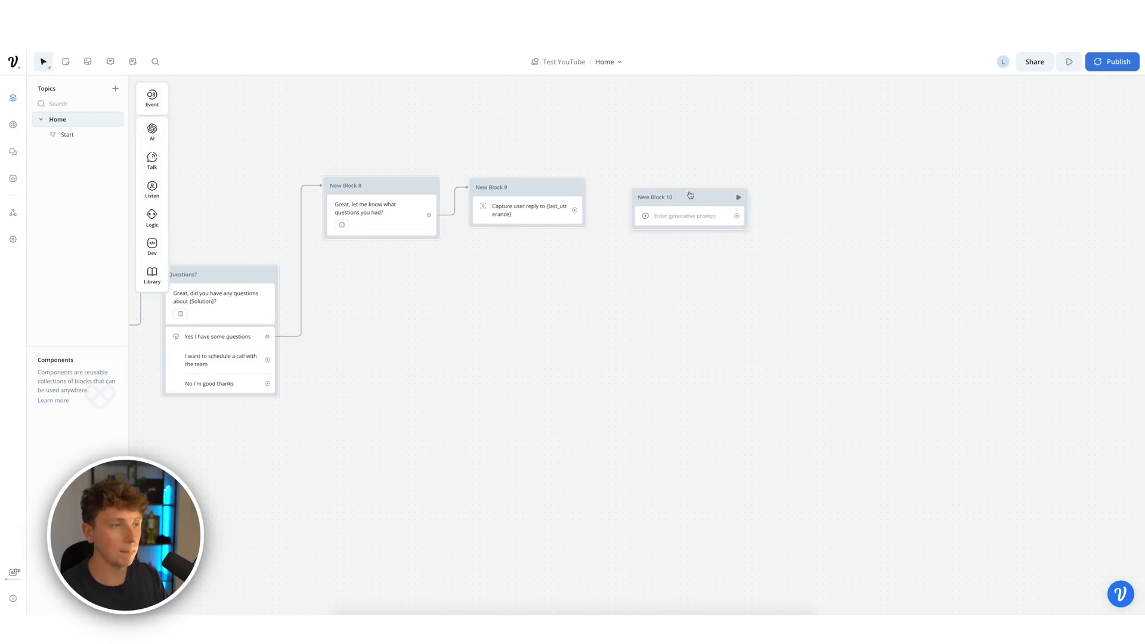
- Set the AI response to Knowledge Base with prompt 'Respond to {last_utterance} be short and punchy, keep it under 3 lines.'
{"action": "left_click", "coordinate": [729, 221]}
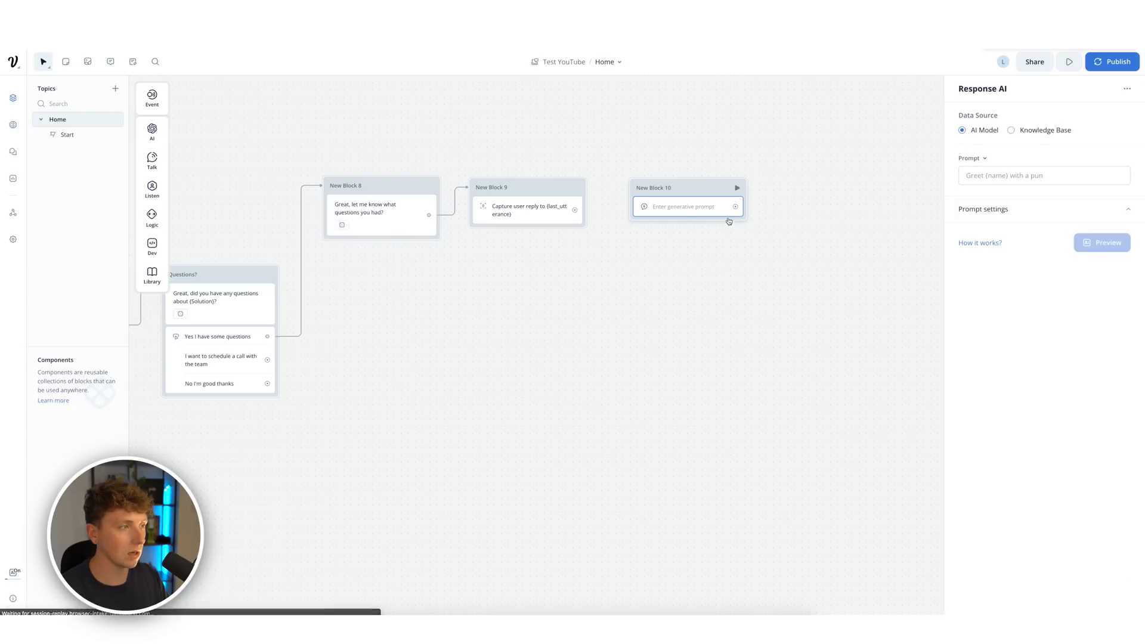
{"action": "left_click", "coordinate": [1012, 131]}
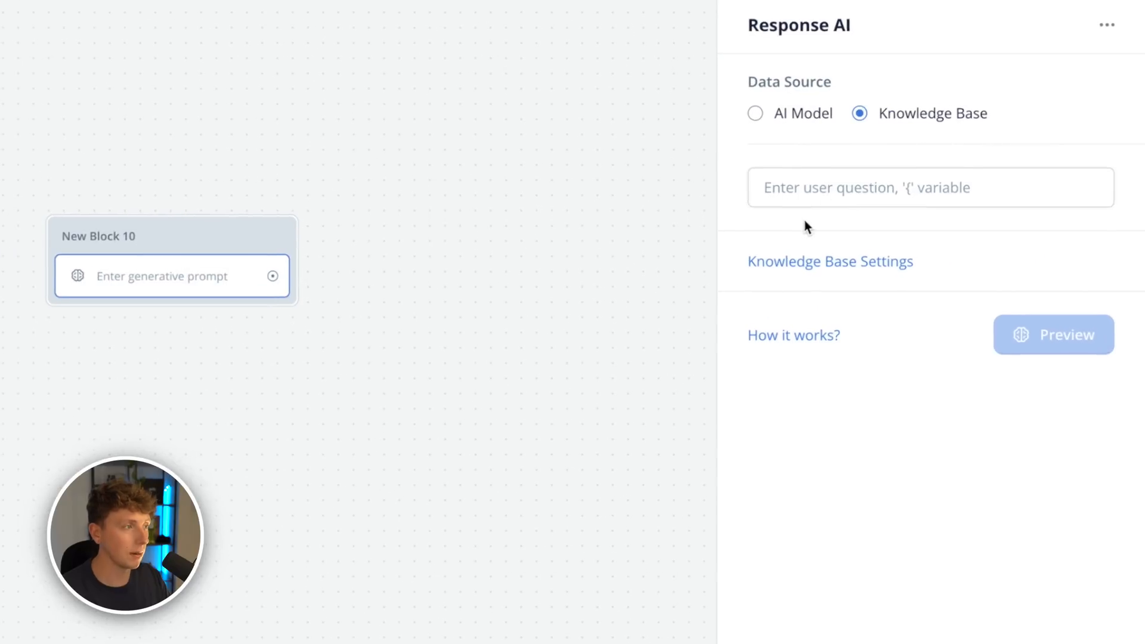
{"action": "left_click", "coordinate": [1019, 171]}
{"action": "type", "text": "Respond to the las"}
{"action": "key", "text": "BackSpace"}
{"action": "key", "text": "BackSpace"}
{"action": "key", "text": "BackSpace"}
{"action": "key", "text": "BackSpace"}
{"action": "key", "text": "BackSpace"}
{"action": "key", "text": "BackSpace"}
{"action": "key", "text": "BackSpace"}
{"action": "type", "text": "{last"}
{"action": "key", "text": "Down"}
{"action": "key", "text": "Return"}
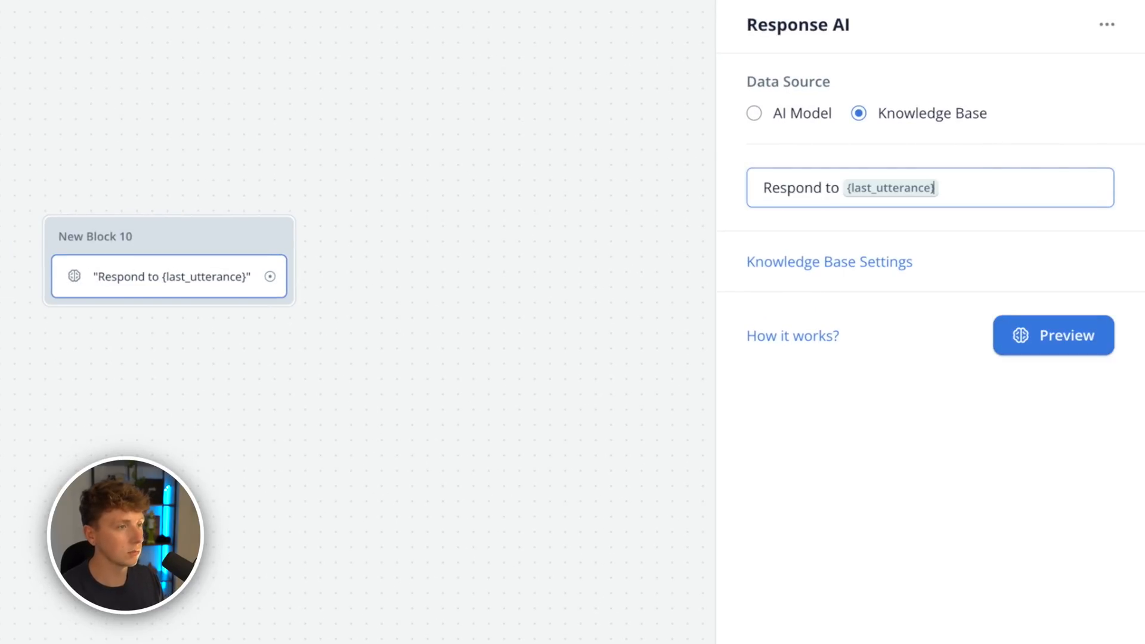
{"action": "type", "text": "be shor"}
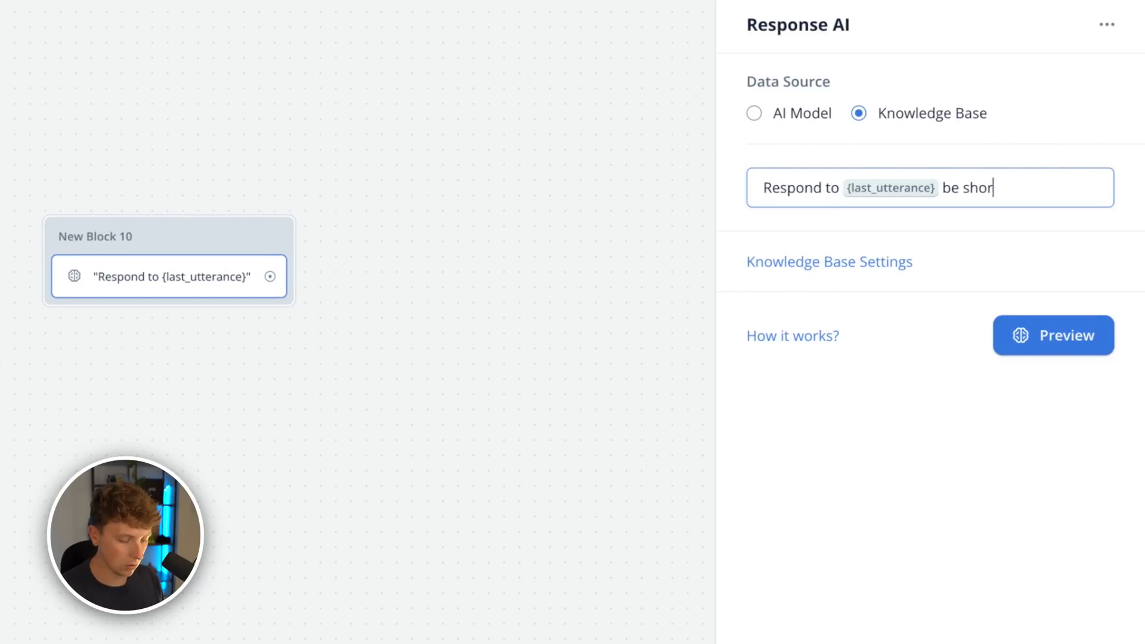
{"action": "type", "text": "t and punchy, keep it under "}
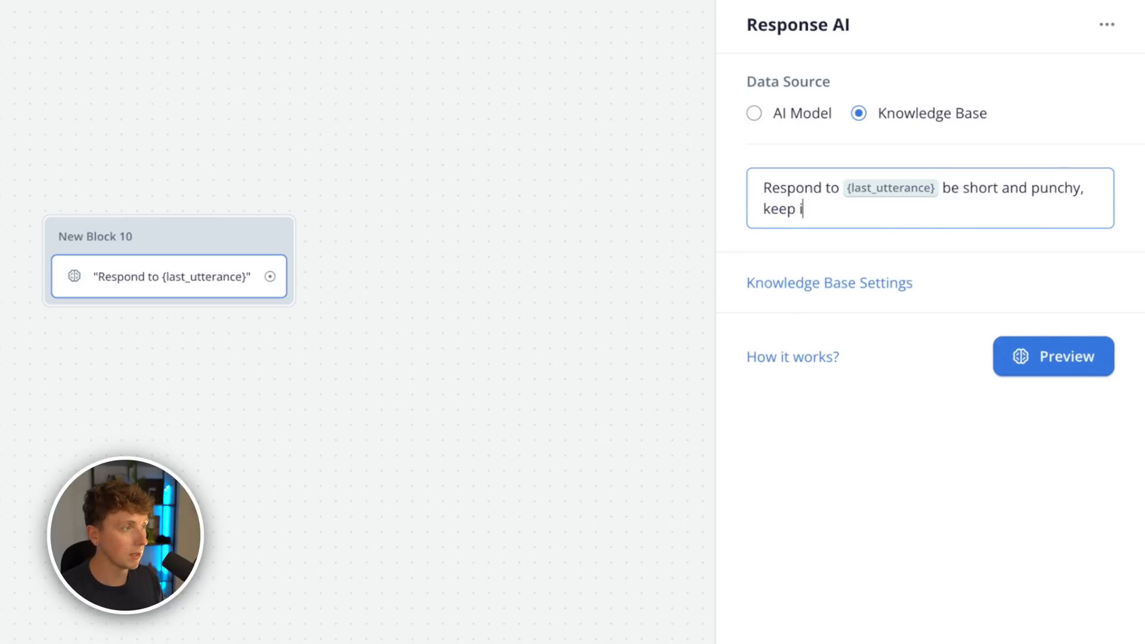
{"action": "type", "text": "3 lines."}
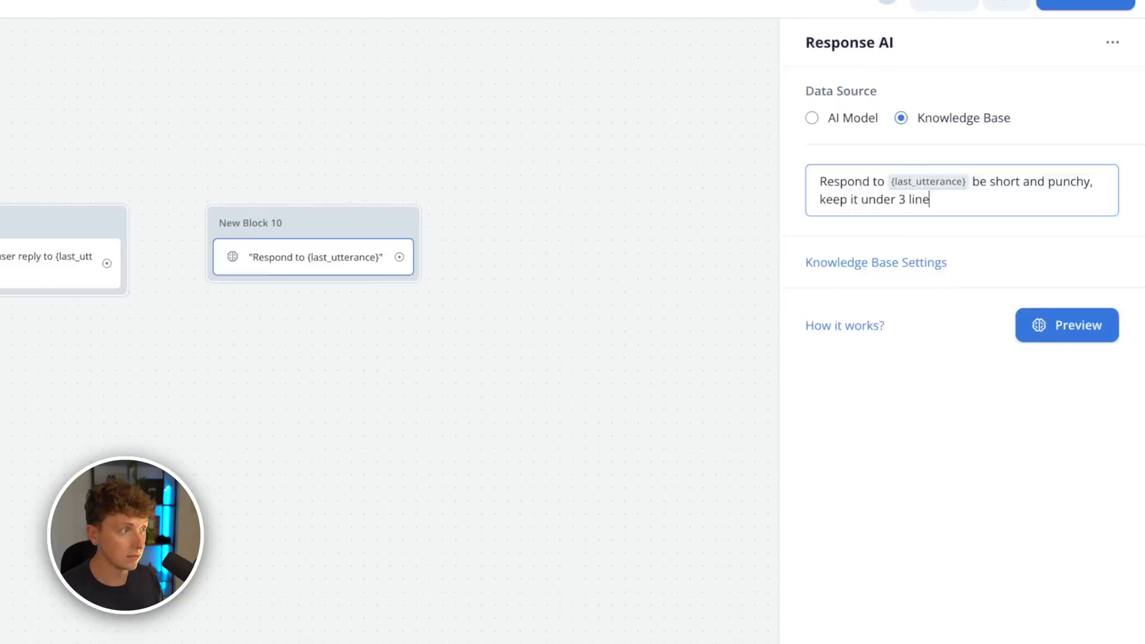
{"action": "left_click", "coordinate": [823, 294]}
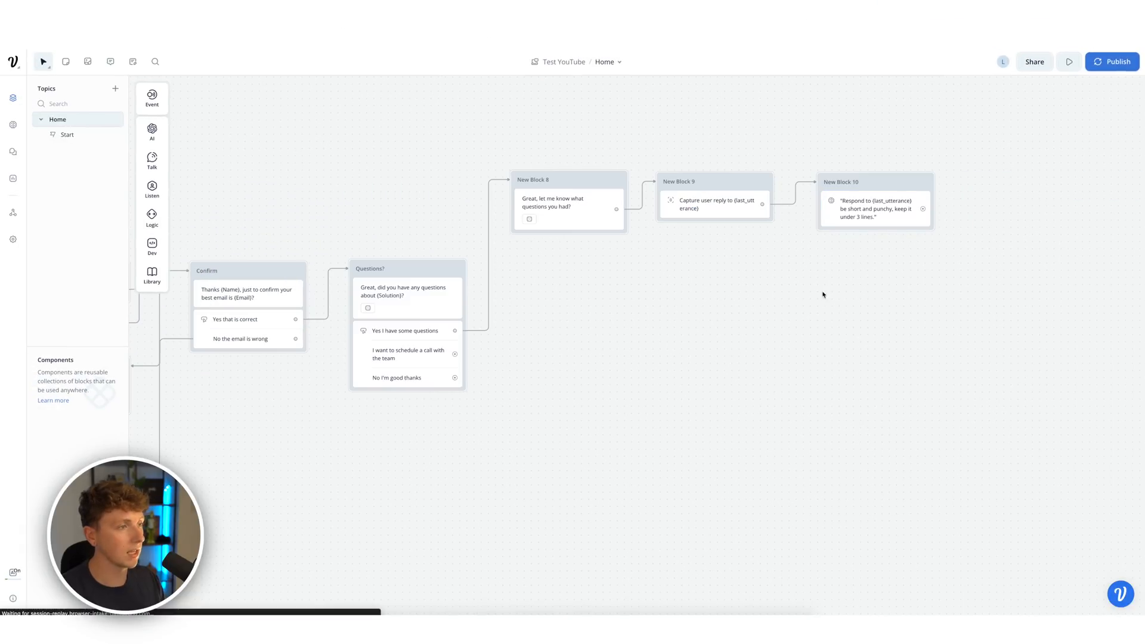
- Pan back to the Start block and launch a prototype test run
{"action": "left_click_drag", "start_coordinate": [628, 309], "coordinate": [1073, 273]}
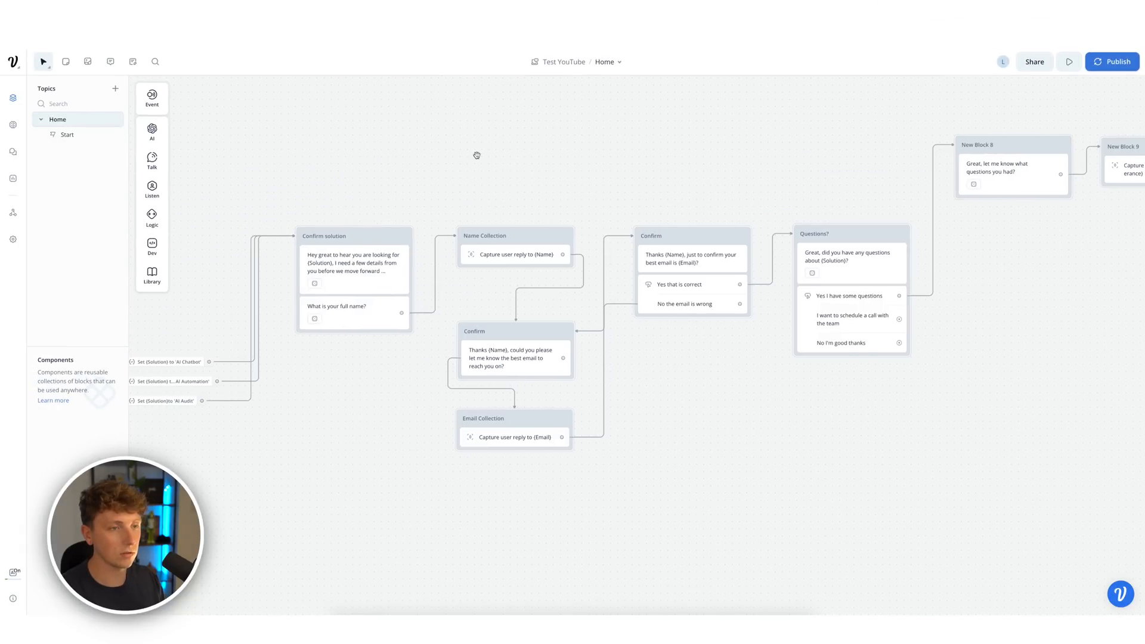
{"action": "left_click_drag", "start_coordinate": [476, 154], "coordinate": [910, 178]}
{"action": "left_click_drag", "start_coordinate": [603, 211], "coordinate": [532, 197]}
{"action": "left_click", "coordinate": [477, 249]}
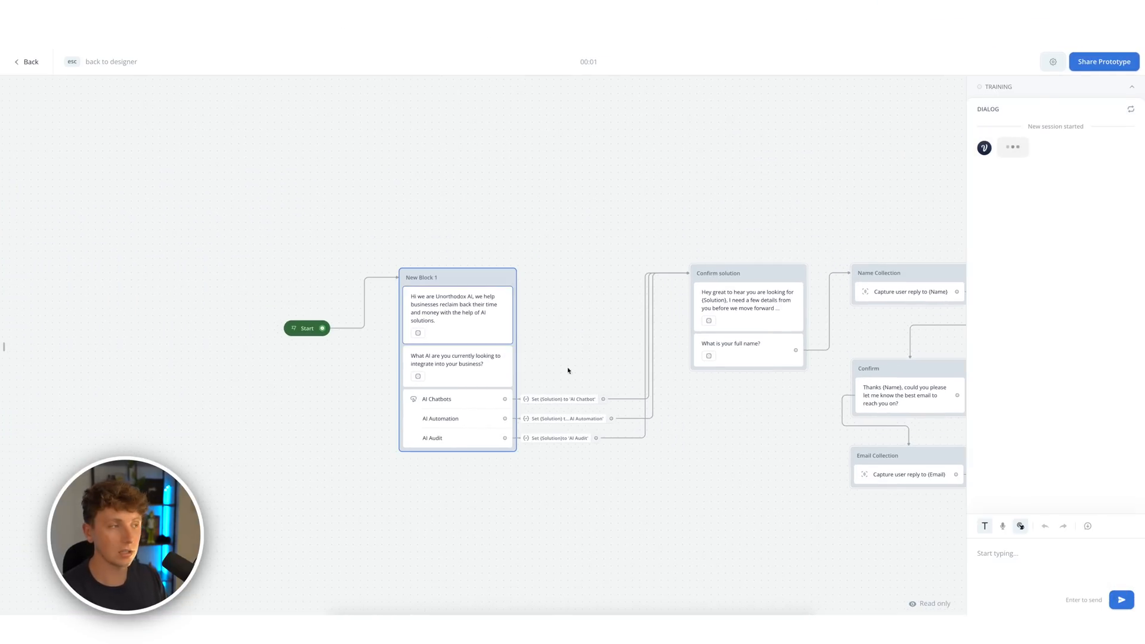
- Pick AI Chatbots, give a full name and email, confirm it, and say you have questions
{"action": "left_click", "coordinate": [1016, 230]}
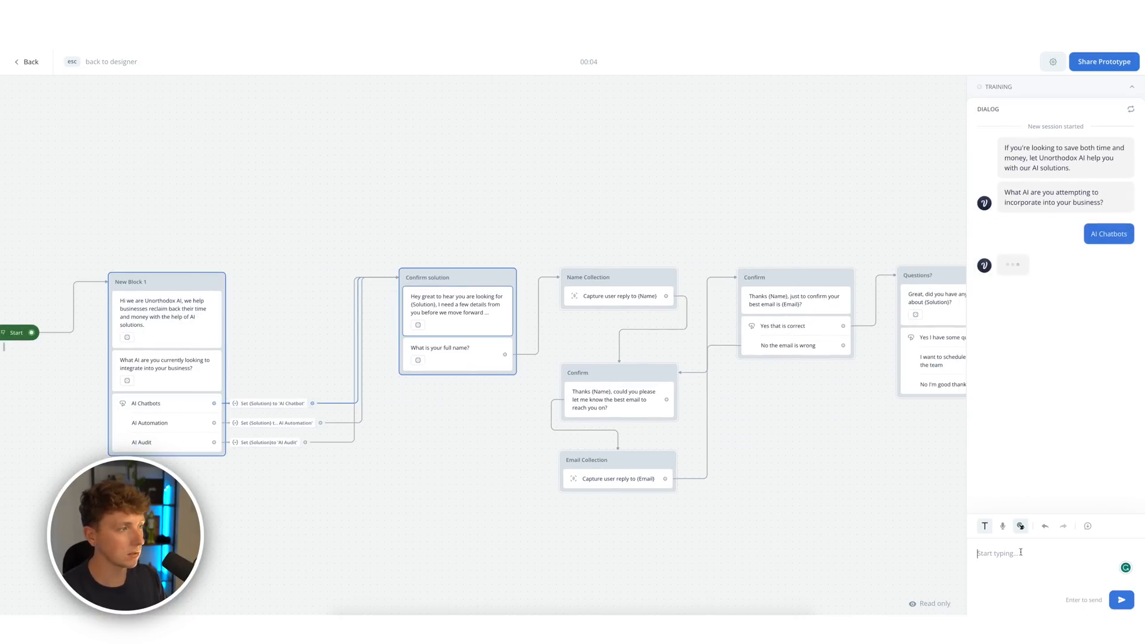
{"action": "type", "text": "Liam evans"}
{"action": "key", "text": "Return"}
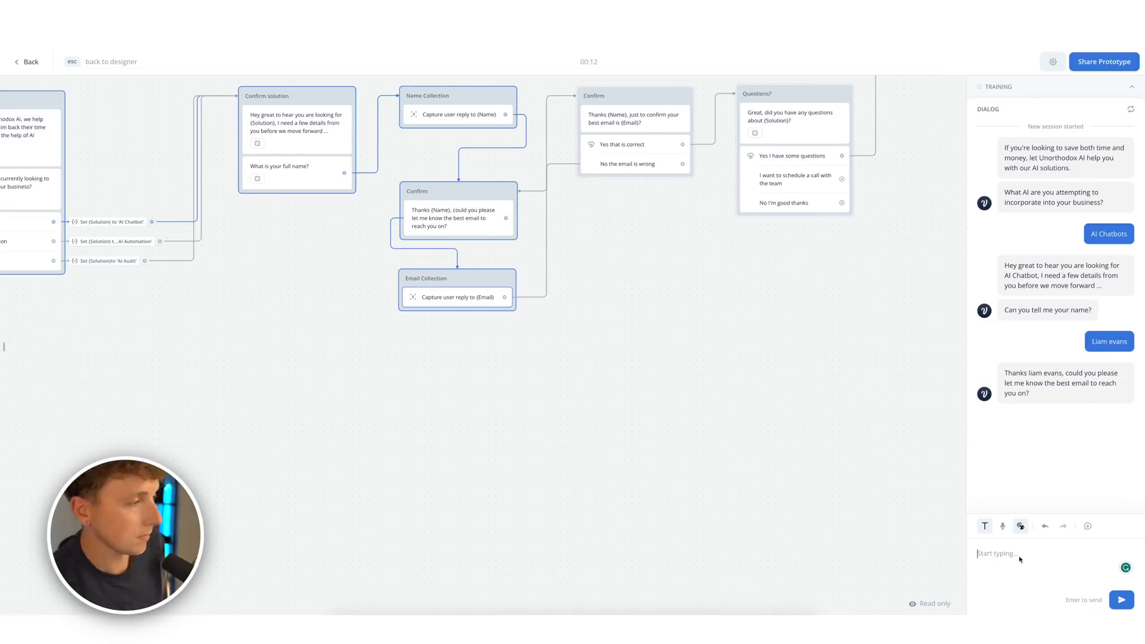
{"action": "type", "text": "Fd"}
{"action": "key", "text": "Return"}
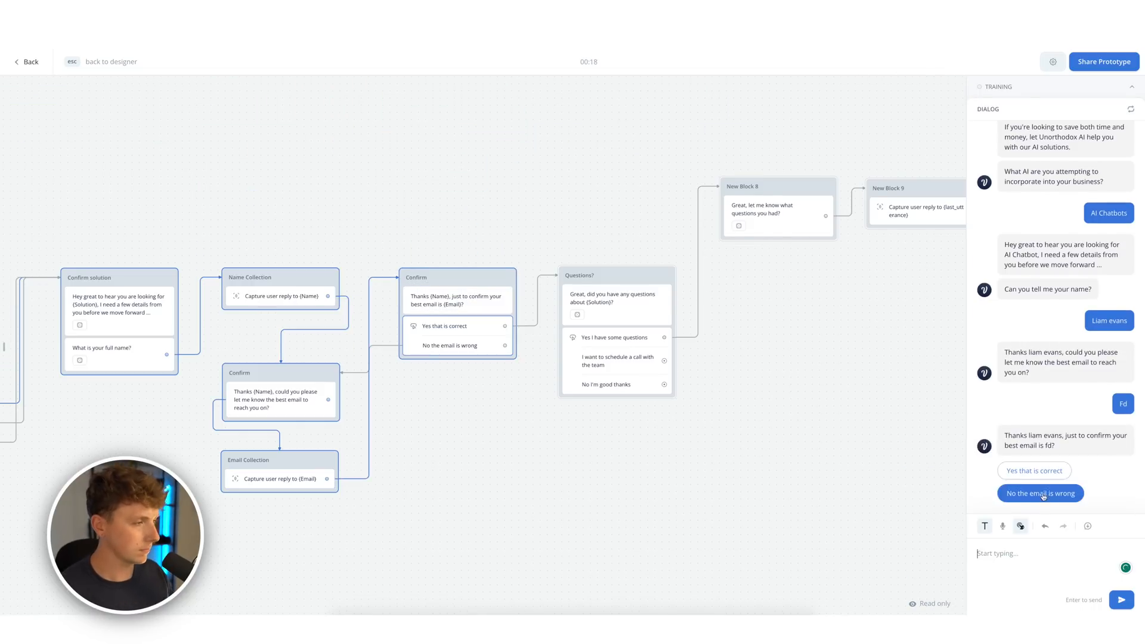
{"action": "left_click", "coordinate": [1018, 494]}
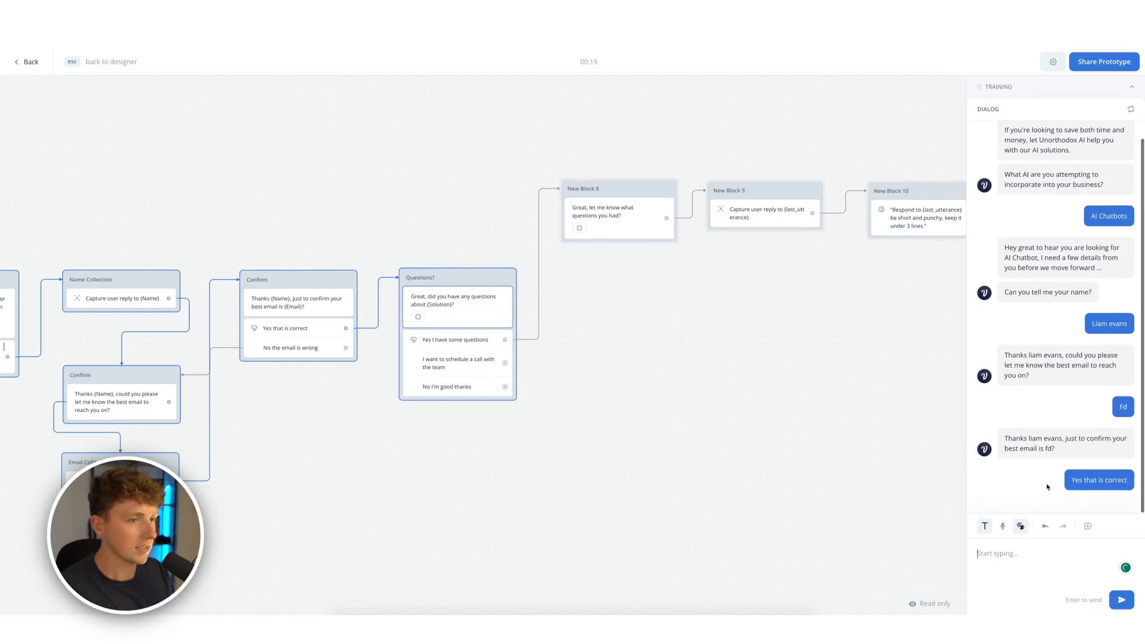
{"action": "left_click", "coordinate": [1050, 438]}
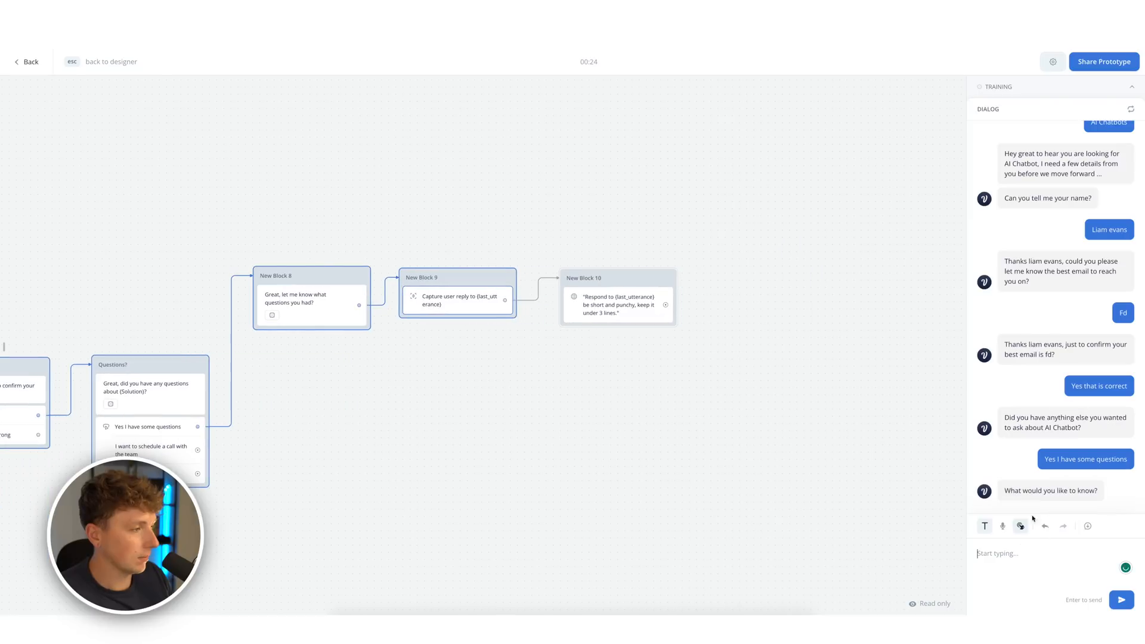
- Ask the bot who the team behind Unorthodox is
{"action": "type", "text": "Who is the team behind U"}
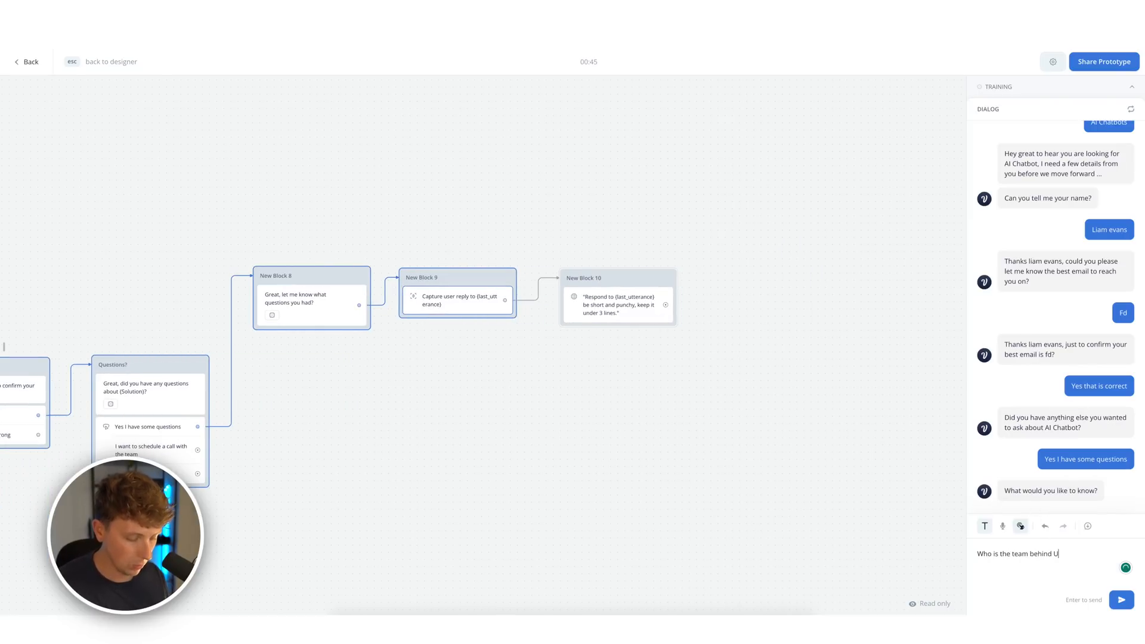
{"action": "type", "text": "dox"}
{"action": "key", "text": "Return"}
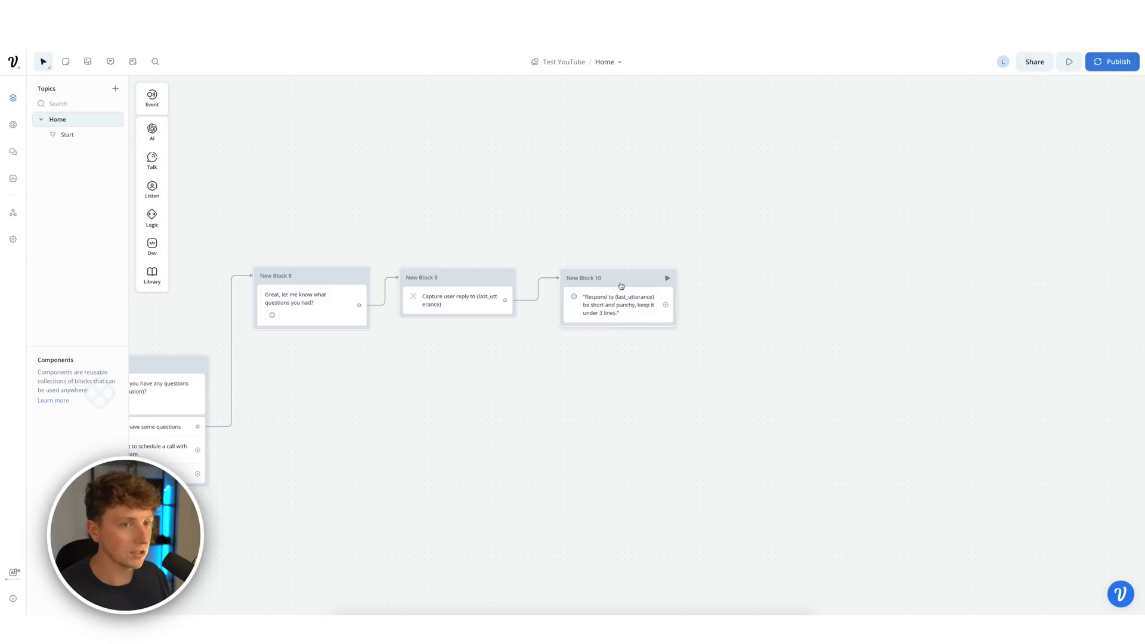
- Add a text step 'Did you have any other questions?' to New Block 10
{"action": "mouse_move", "coordinate": [152, 160]}
{"action": "left_click_drag", "start_coordinate": [197, 170], "coordinate": [619, 341]}
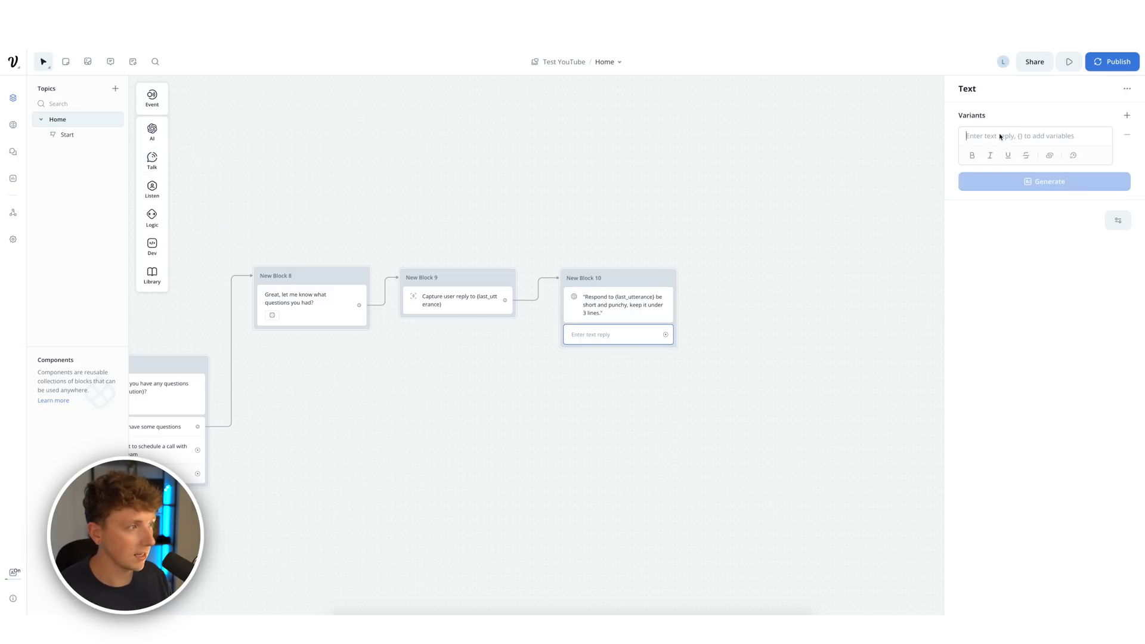
{"action": "type", "text": "Did you have any oth"}
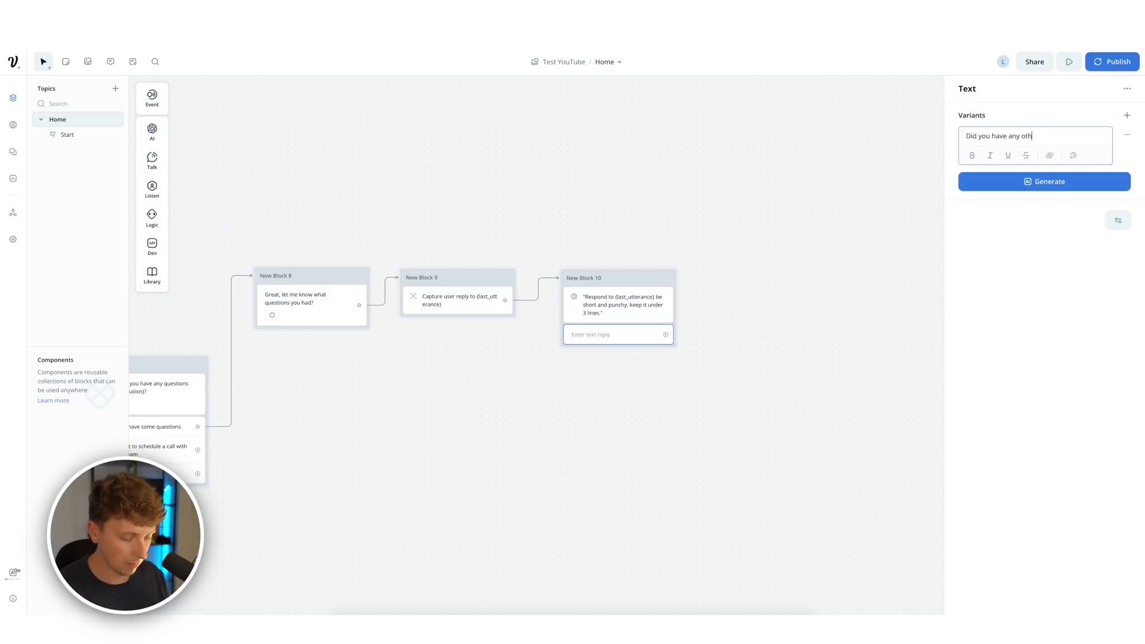
{"action": "type", "text": "er questions?"}
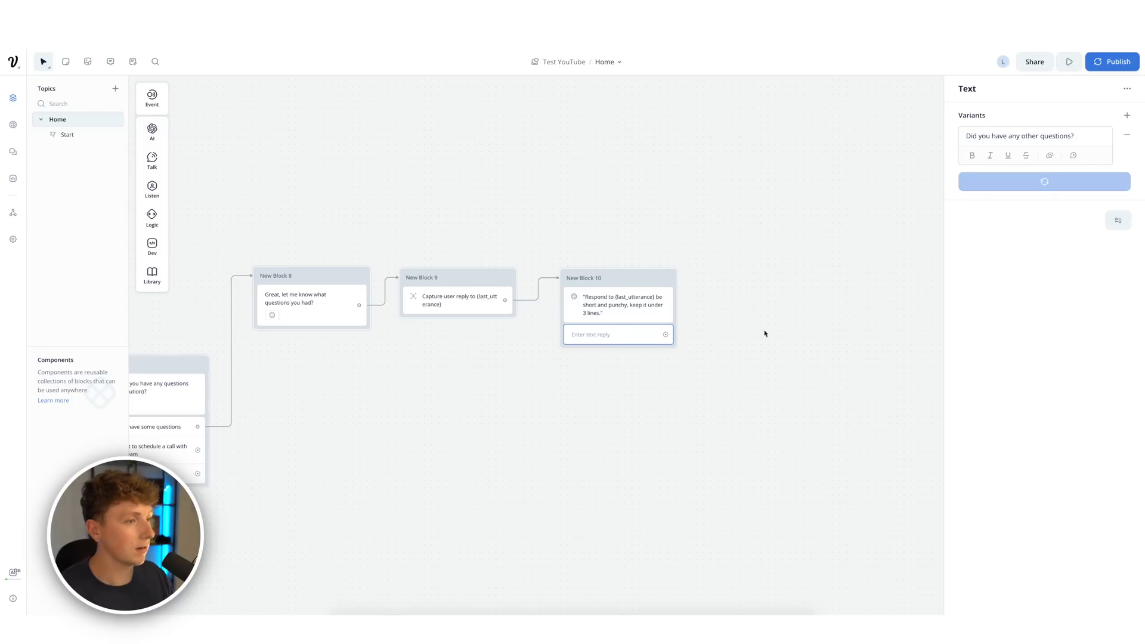
{"action": "left_click", "coordinate": [762, 332]}
- Add buttons 'Yes I do' and 'No I don't', looping 'Yes I do' back to New Block 8
{"action": "mouse_move", "coordinate": [152, 189]}
{"action": "left_click_drag", "start_coordinate": [205, 191], "coordinate": [616, 357]}
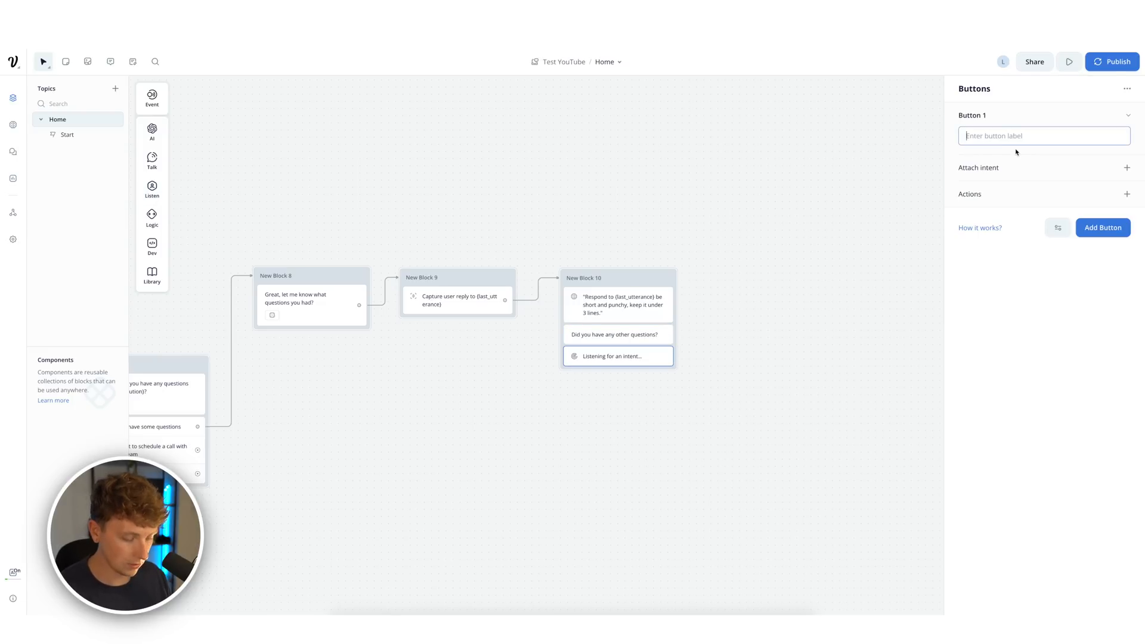
{"action": "left_click", "coordinate": [1105, 228]}
{"action": "type", "text": "No I don't"}
{"action": "left_click", "coordinate": [608, 351]}
{"action": "left_click_drag", "start_coordinate": [665, 356], "coordinate": [325, 205]}
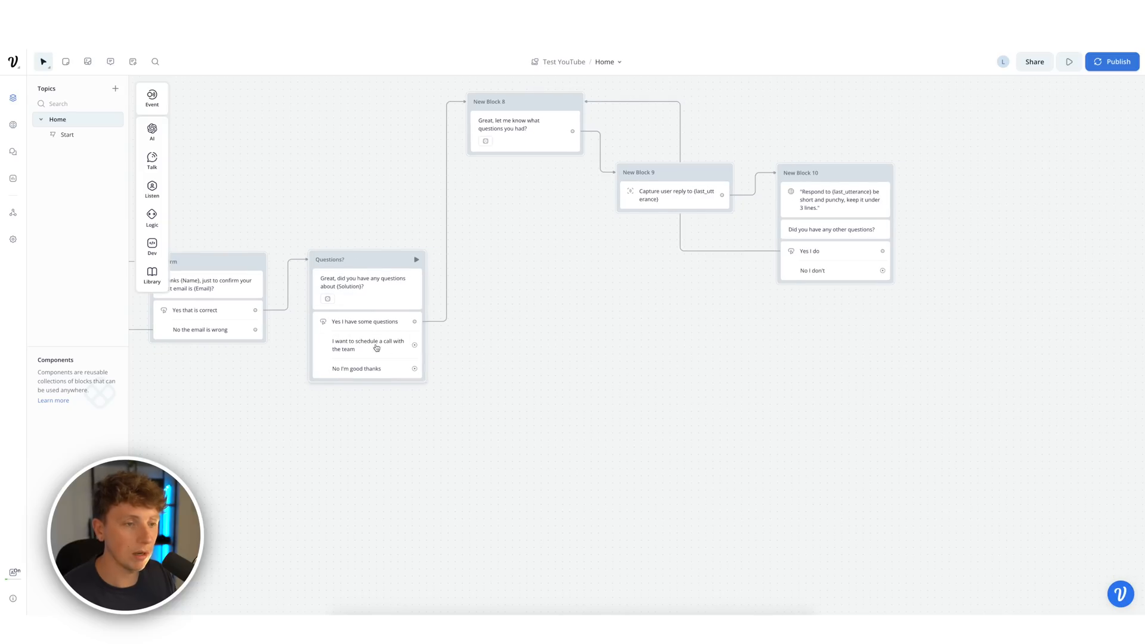
- Create a new text block below the flow and name it 'Book a call'
{"action": "left_click_drag", "start_coordinate": [601, 337], "coordinate": [509, 353]}
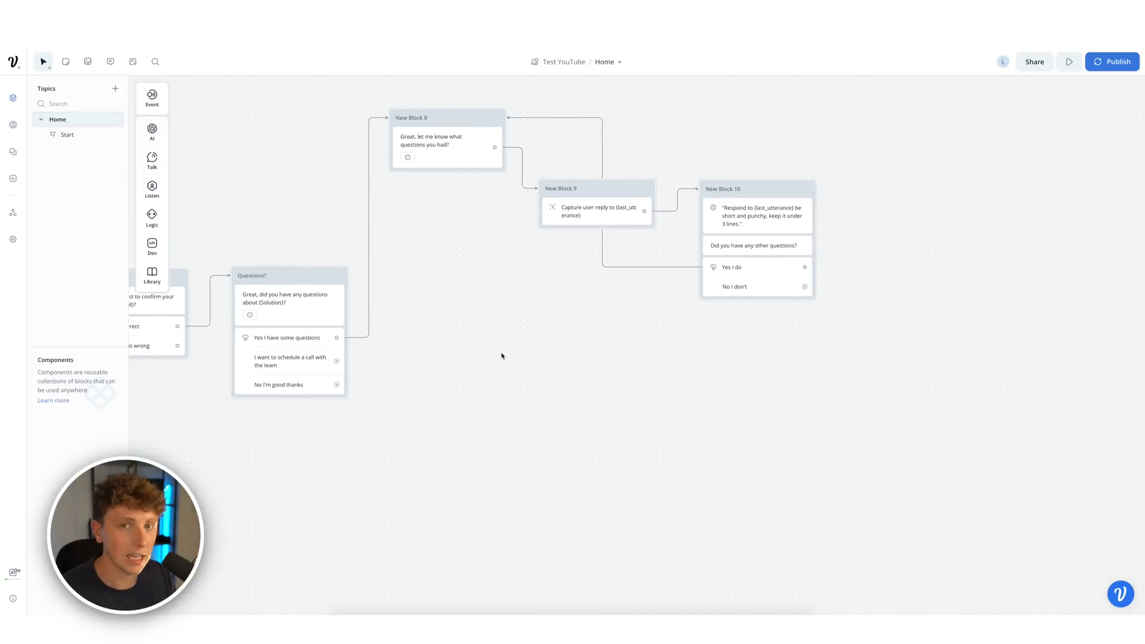
{"action": "right_click", "coordinate": [483, 334]}
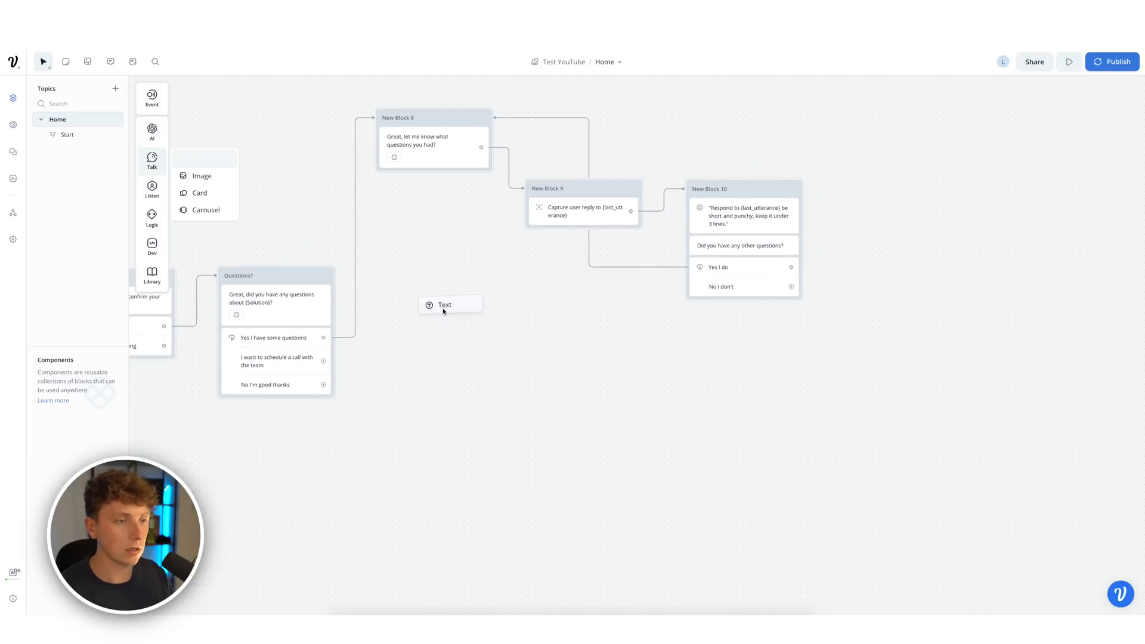
{"action": "left_click_drag", "start_coordinate": [442, 311], "coordinate": [429, 305]}
{"action": "double_click", "coordinate": [393, 313]}
{"action": "type", "text": "Book a ca"}
{"action": "type", "text": "ll"}
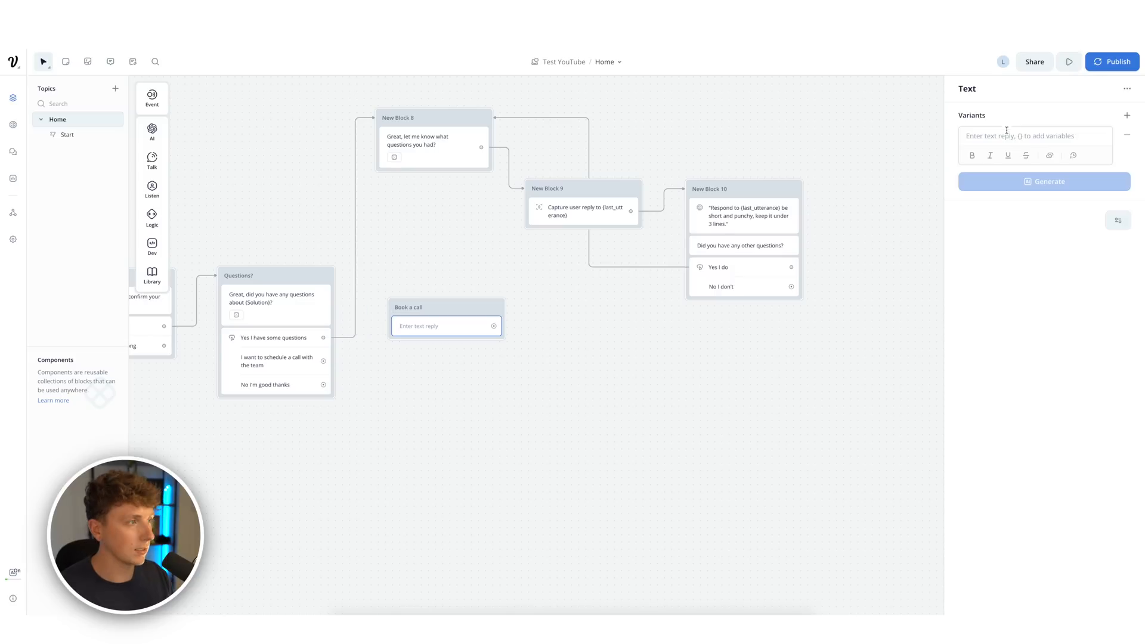
- Write the greeting message with the {Solution} variable ending 'on a call!' and generate variants
{"action": "left_click", "coordinate": [1008, 135]}
{"action": "type", "text": "Great, the team would lo"}
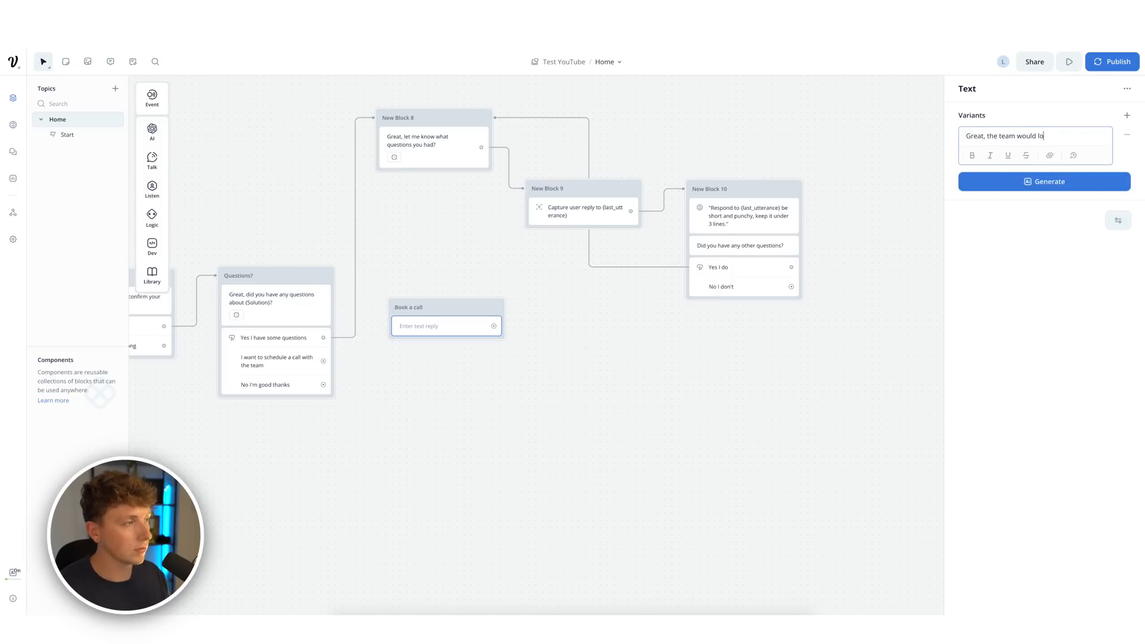
{"action": "type", "text": "ith you about {s"}
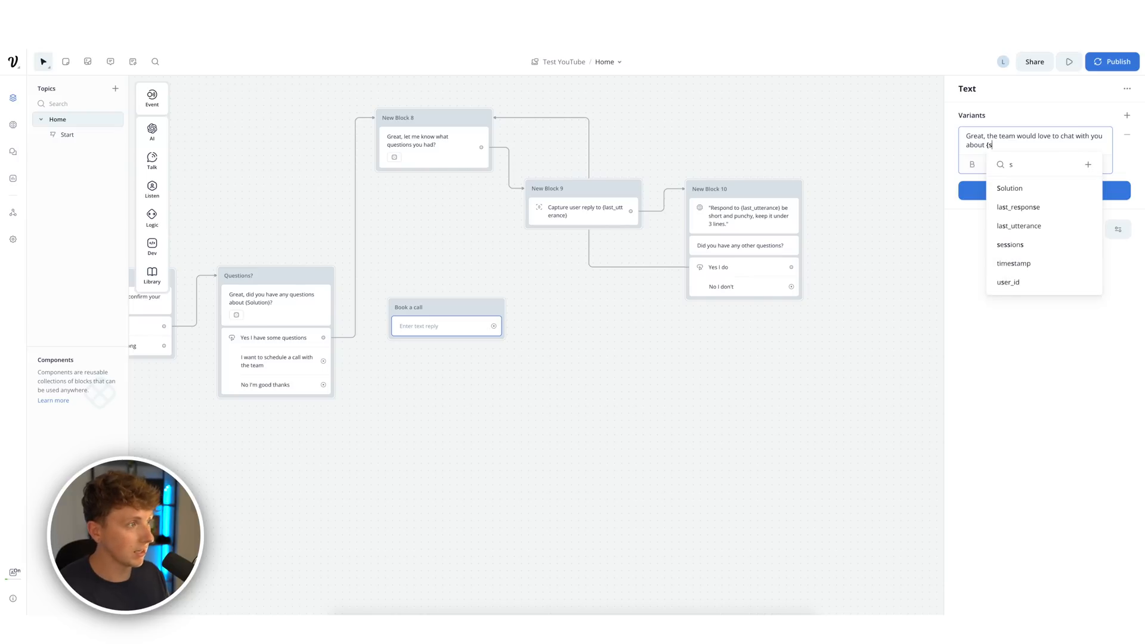
{"action": "key", "text": "Return"}
{"action": "type", "text": "on a call!"}
{"action": "left_click", "coordinate": [1044, 191]}
{"action": "left_click", "coordinate": [1028, 238]}
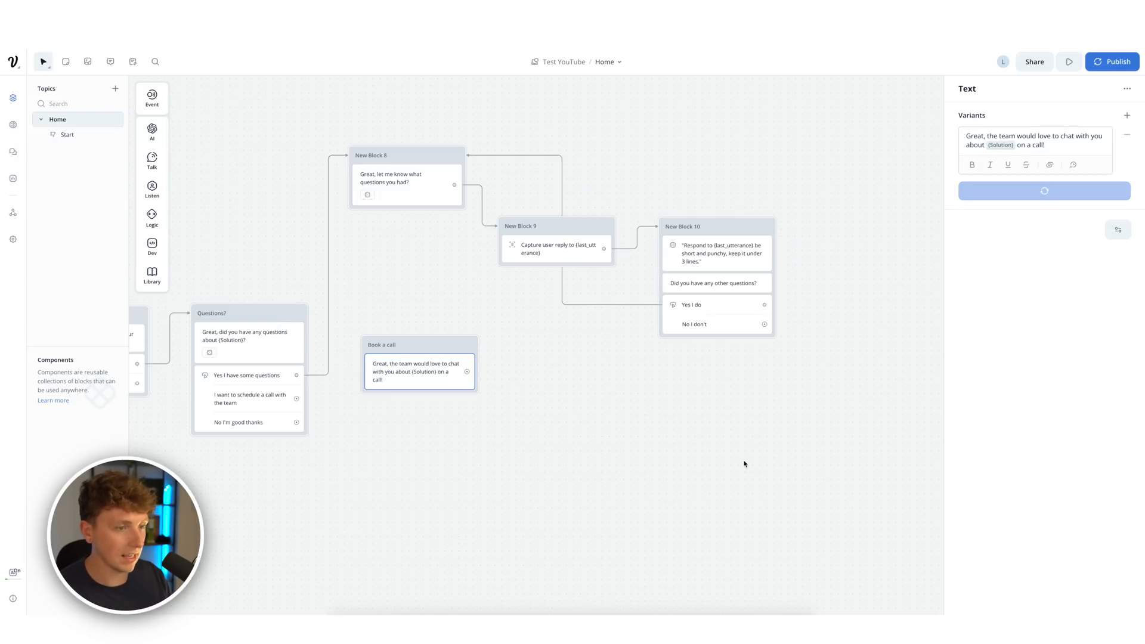
{"action": "left_click", "coordinate": [704, 463]}
- Add a second message with the Calendly booking link, generate three variants, and connect the schedule-a-call option
{"action": "mouse_move", "coordinate": [152, 161]}
{"action": "left_click_drag", "start_coordinate": [437, 256], "coordinate": [889, 643]}
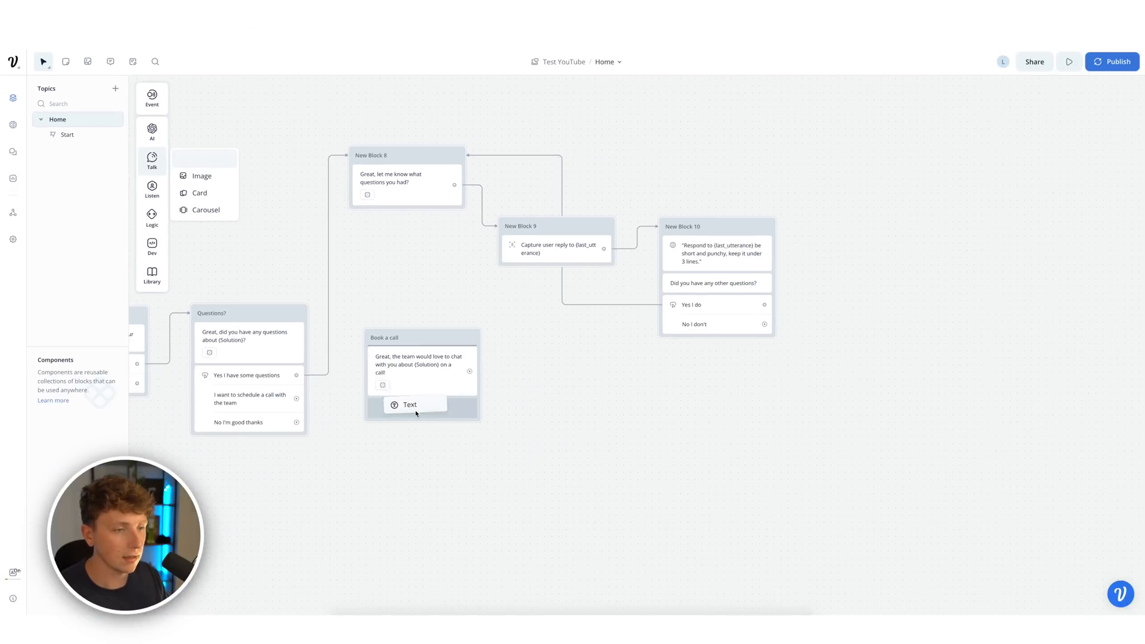
{"action": "left_click_drag", "start_coordinate": [416, 413], "coordinate": [416, 413]}
{"action": "left_click", "coordinate": [1007, 132]}
{"action": "type", "text": "https://calendly.com/liamevansmedia/unorthodo"}
{"action": "type", "text": "You can"}
{"action": "type", "text": " book a call with the Unorthodox team here and they will be able to assist you:"}
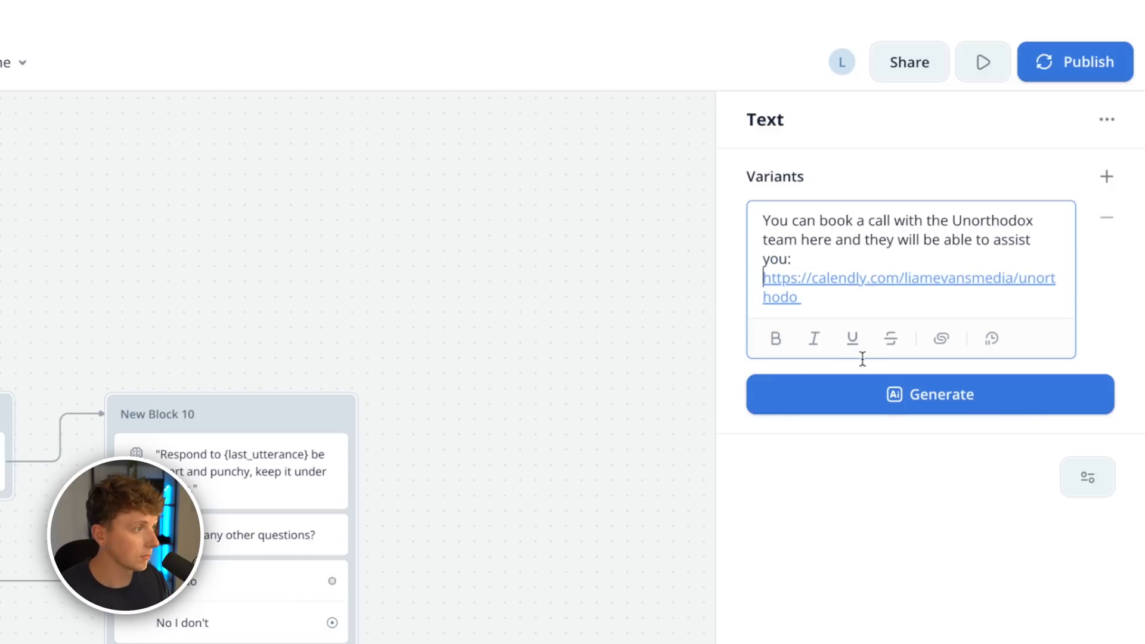
{"action": "left_click", "coordinate": [891, 396]}
{"action": "left_click", "coordinate": [895, 483]}
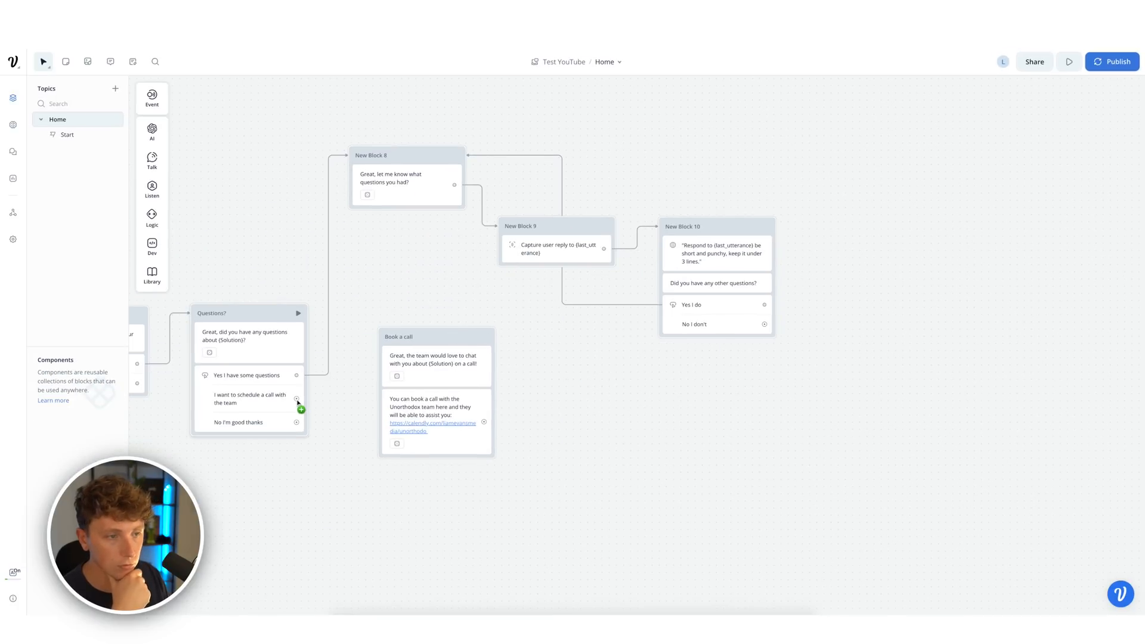
{"action": "left_click_drag", "start_coordinate": [297, 402], "coordinate": [394, 337]}
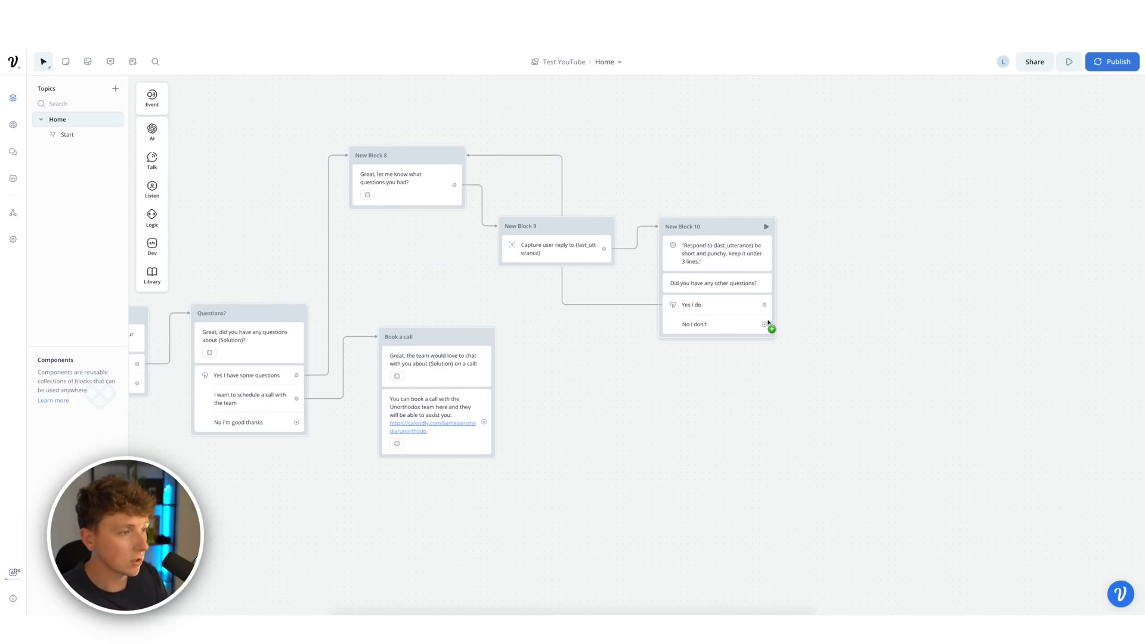
{"action": "left_click_drag", "start_coordinate": [768, 327], "coordinate": [301, 315]}
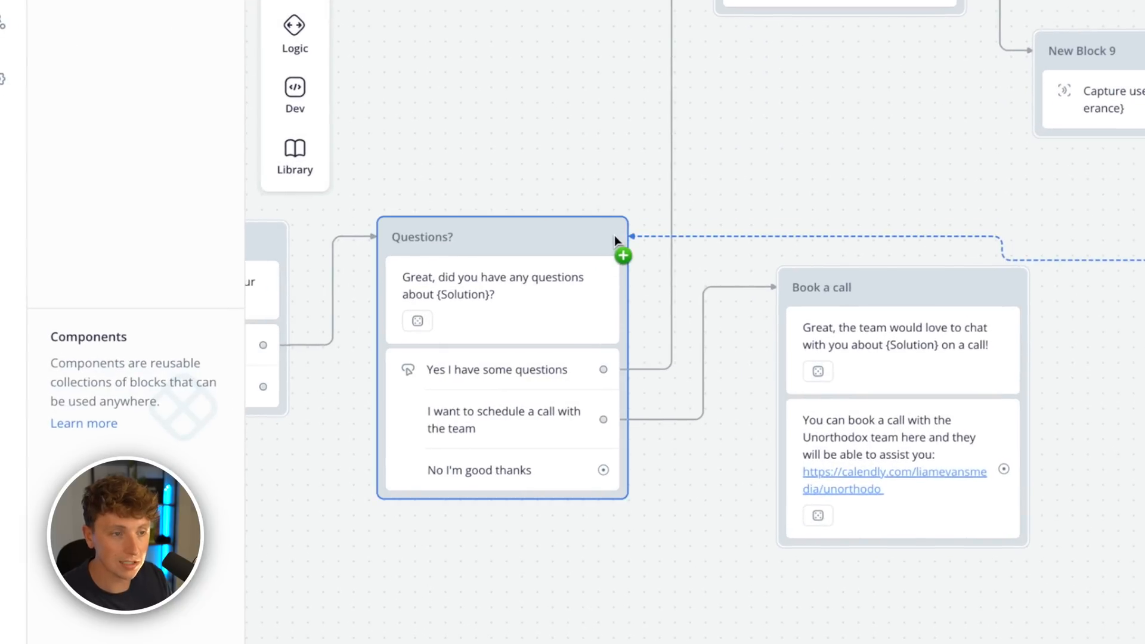
- Drop the unfinished link and add a new block asking about scheduling a call with the team
{"action": "left_click_drag", "start_coordinate": [614, 235], "coordinate": [616, 402]}
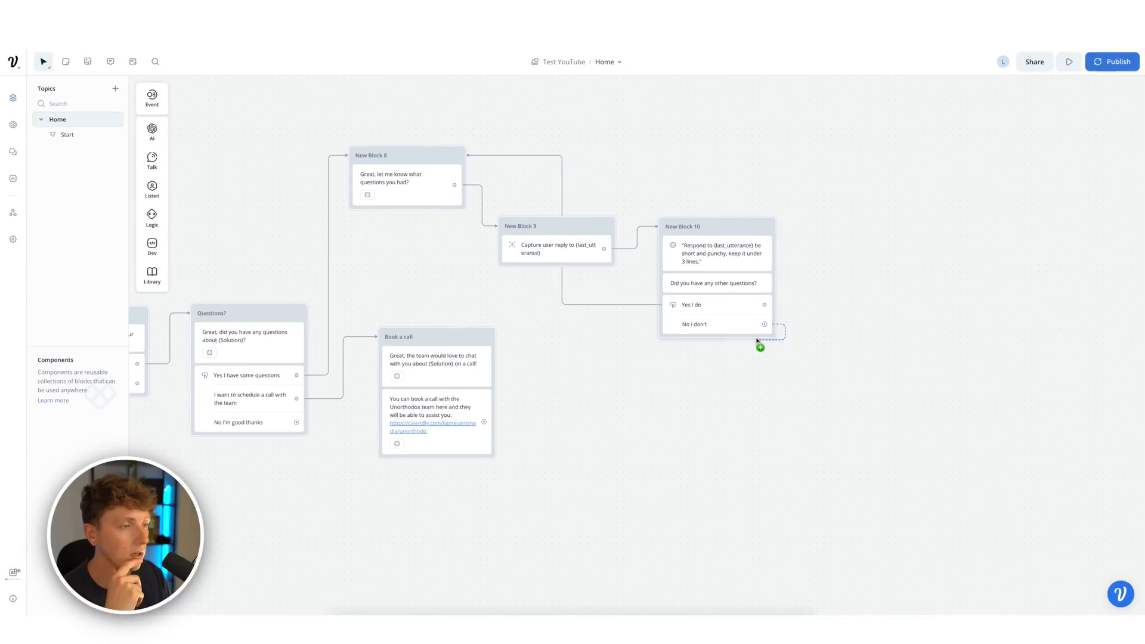
{"action": "left_click_drag", "start_coordinate": [756, 338], "coordinate": [753, 339]}
{"action": "right_click", "coordinate": [752, 338]}
{"action": "left_click", "coordinate": [840, 309]}
{"action": "mouse_move", "coordinate": [150, 162]}
{"action": "left_click_drag", "start_coordinate": [200, 158], "coordinate": [845, 289]}
{"action": "type", "text": "Did you want to schedule a call with the"}
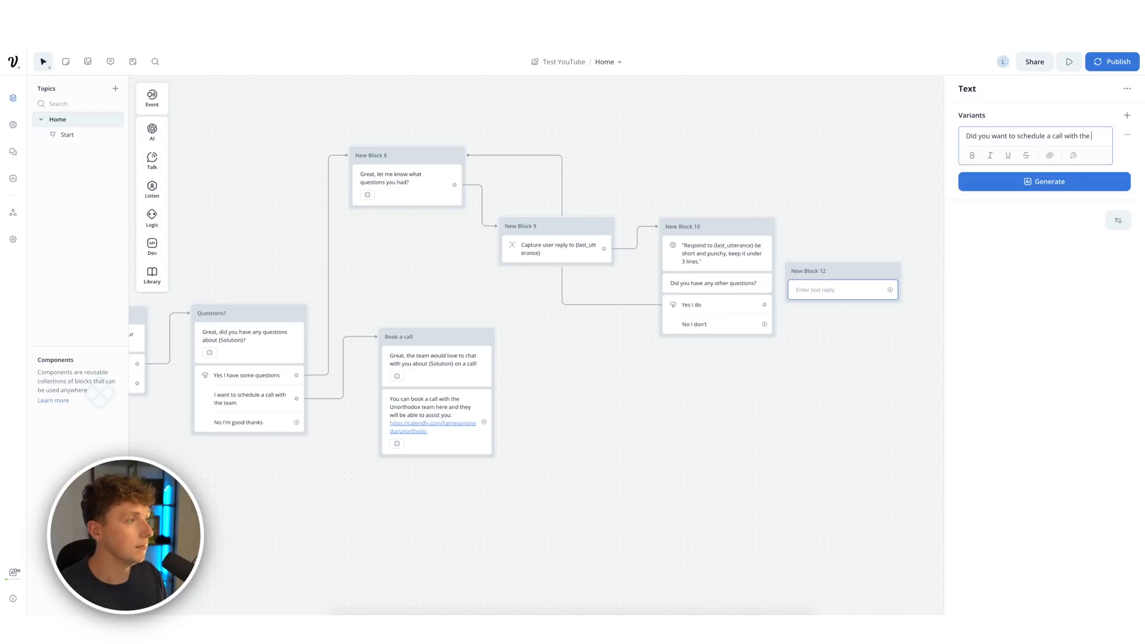
{"action": "type", "text": "team?"}
{"action": "left_click", "coordinate": [1021, 188]}
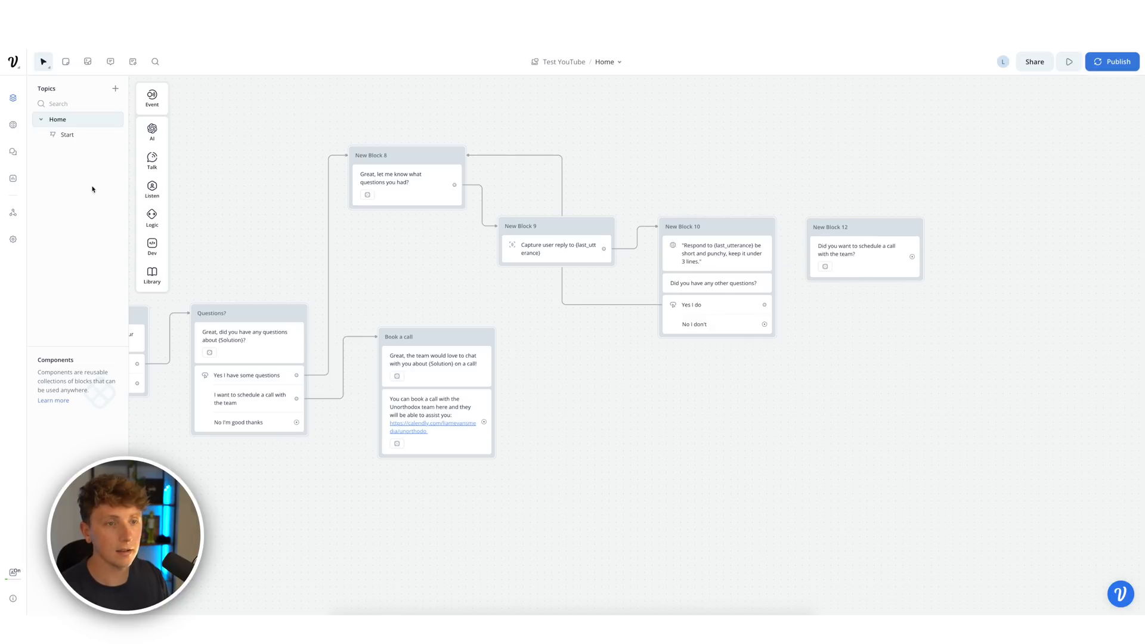
- Add buttons 'Yes please I would' and 'No thanks, I'm done', linking Yes to Book a call
{"action": "mouse_move", "coordinate": [153, 190]}
{"action": "left_click_drag", "start_coordinate": [206, 190], "coordinate": [865, 286]}
{"action": "type", "text": "Yes please I would"}
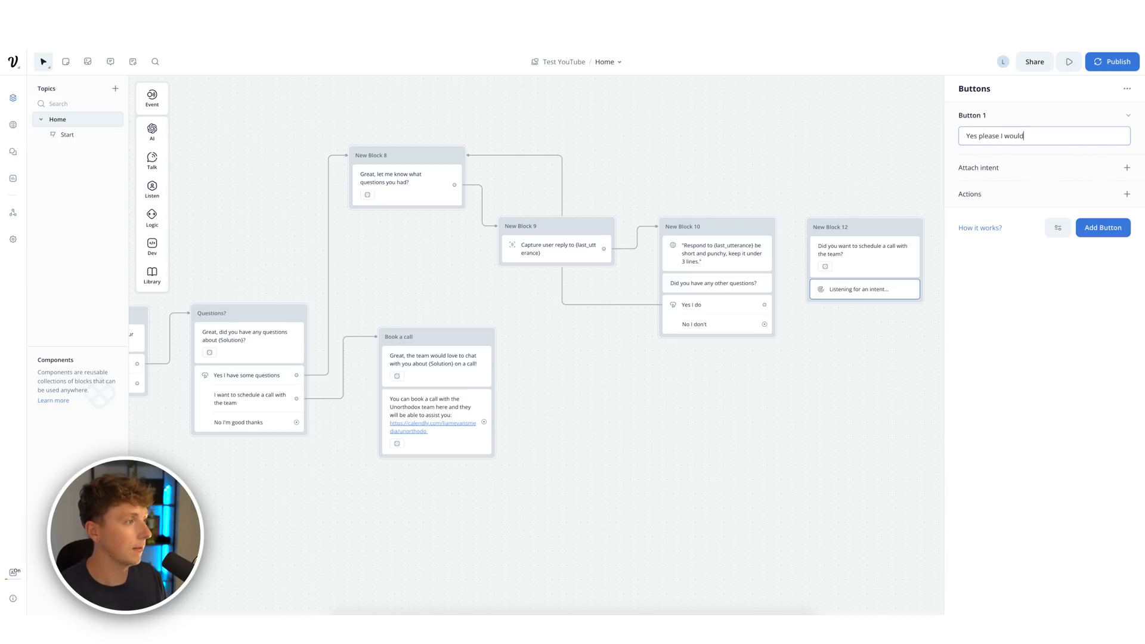
{"action": "left_click", "coordinate": [1091, 222]}
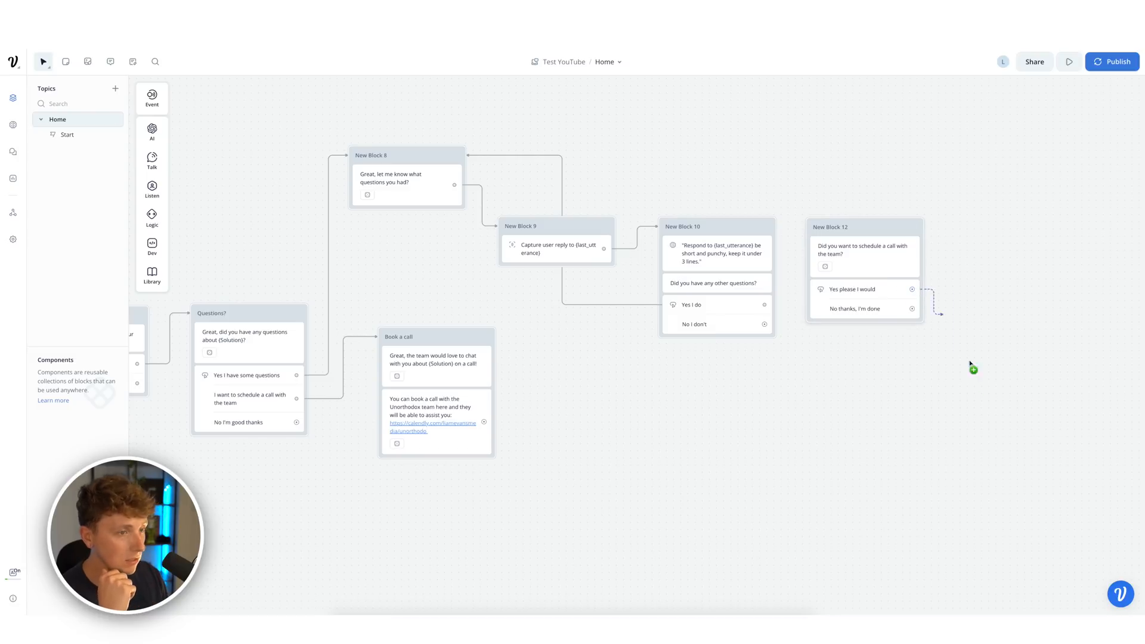
{"action": "left_click_drag", "start_coordinate": [970, 364], "coordinate": [431, 346]}
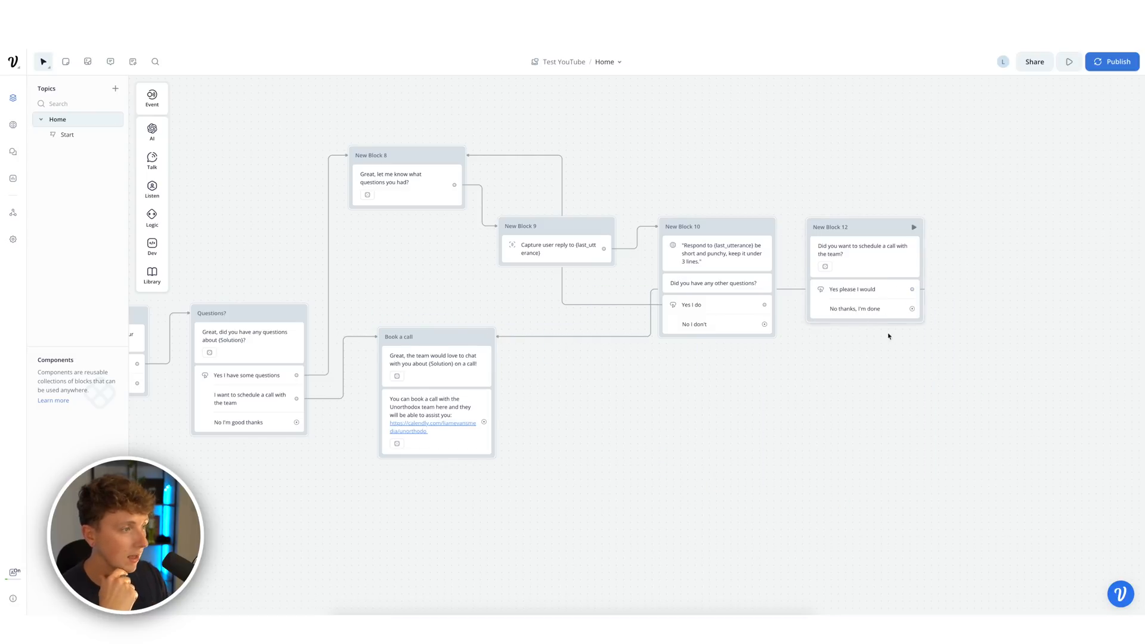
{"action": "left_click_drag", "start_coordinate": [1015, 372], "coordinate": [723, 378]}
- Add an End step as New Block 13 and connect 'No thanks, I'm done' to it
{"action": "mouse_move", "coordinate": [145, 277]}
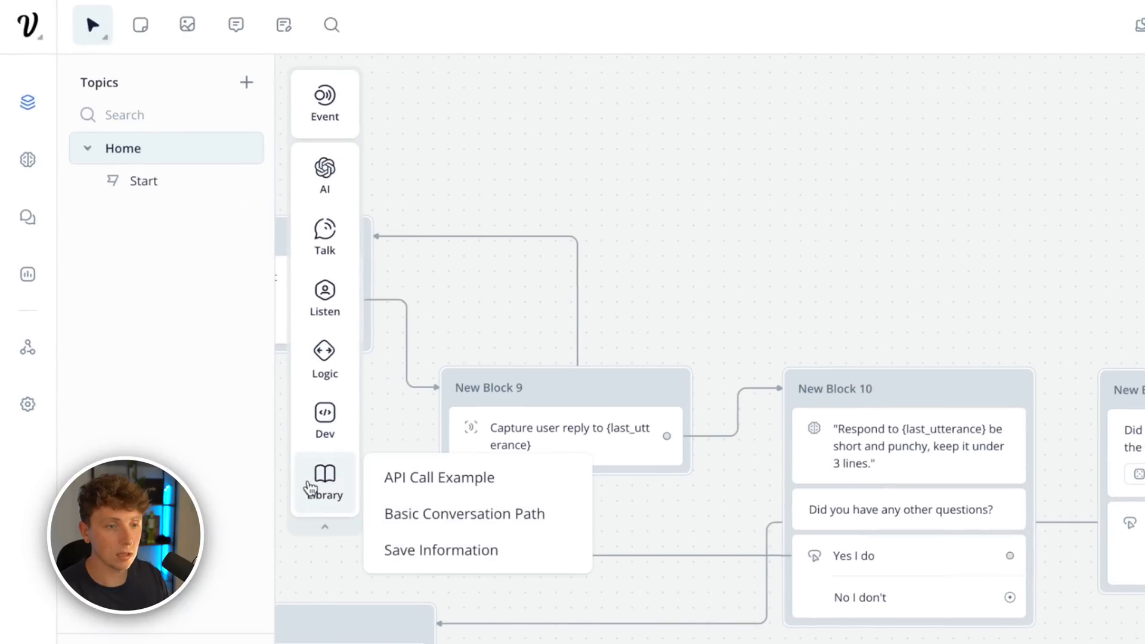
{"action": "mouse_move", "coordinate": [312, 370]}
{"action": "left_click_drag", "start_coordinate": [474, 504], "coordinate": [933, 293]}
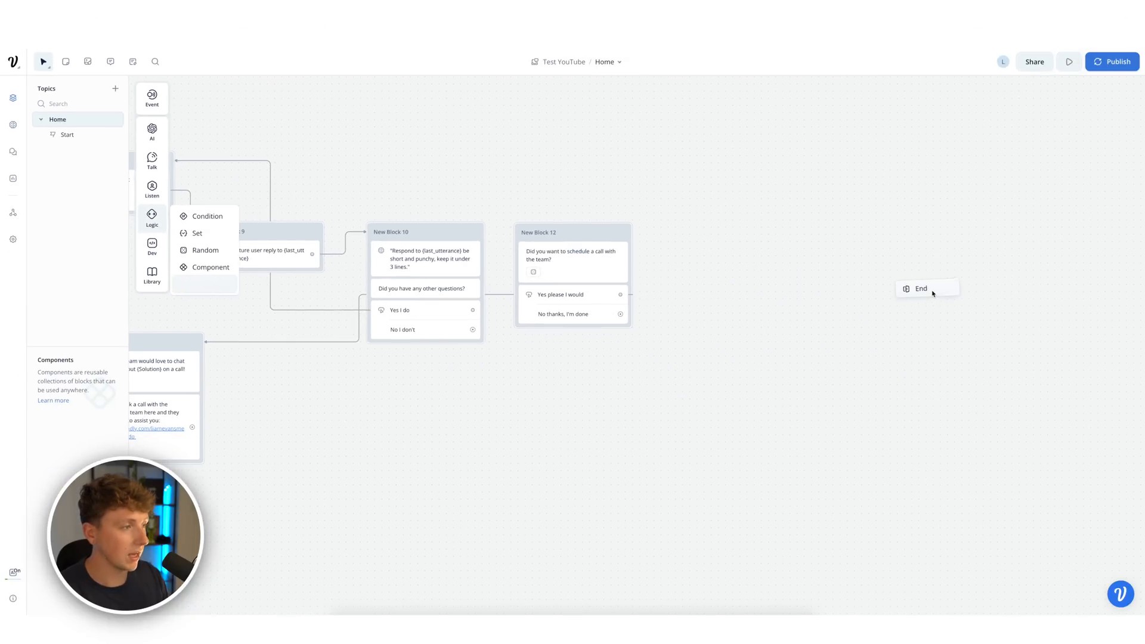
{"action": "left_click", "coordinate": [826, 348]}
{"action": "left_click_drag", "start_coordinate": [564, 314], "coordinate": [883, 325]}
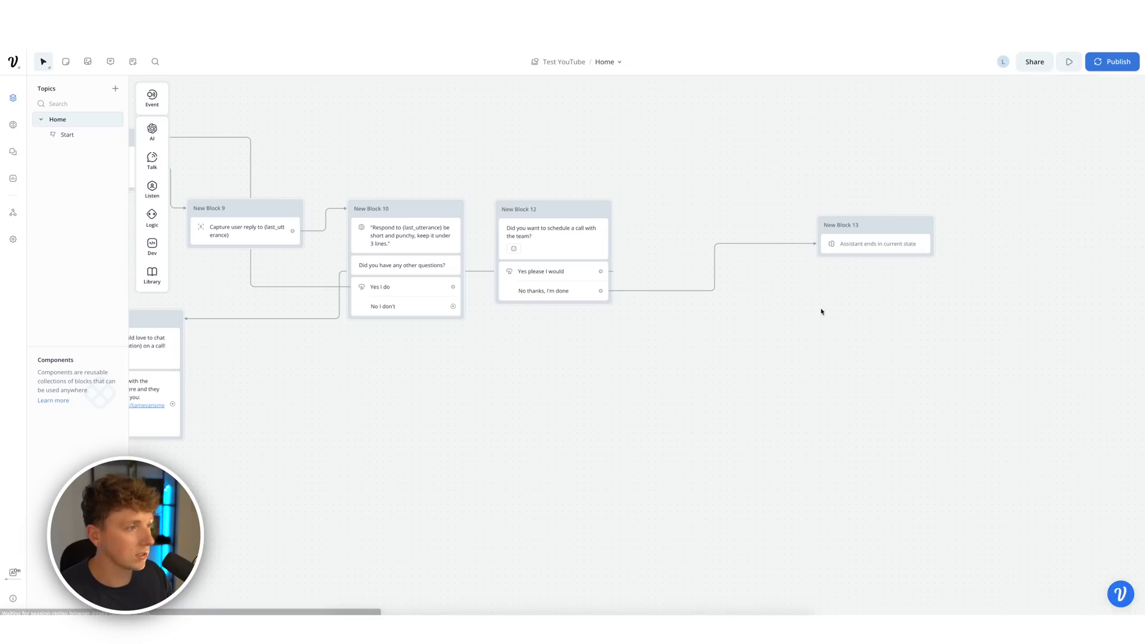
{"action": "scroll", "coordinate": [815, 384], "scroll_direction": "left", "scroll_amount": 8}
- Add a text block asking 'Was there anything else… today?' below the flow
{"action": "right_click", "coordinate": [553, 333]}
{"action": "left_click", "coordinate": [272, 254]}
{"action": "mouse_move", "coordinate": [166, 163]}
{"action": "left_click_drag", "start_coordinate": [197, 157], "coordinate": [504, 344]}
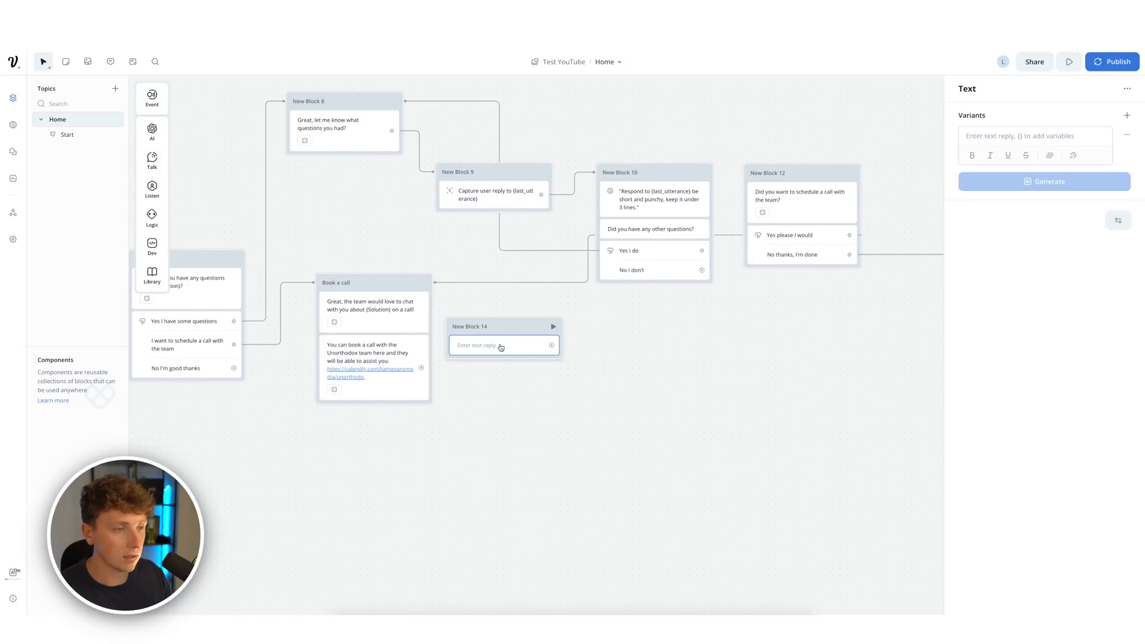
{"action": "type", "text": "Was there anything else I can hel"}
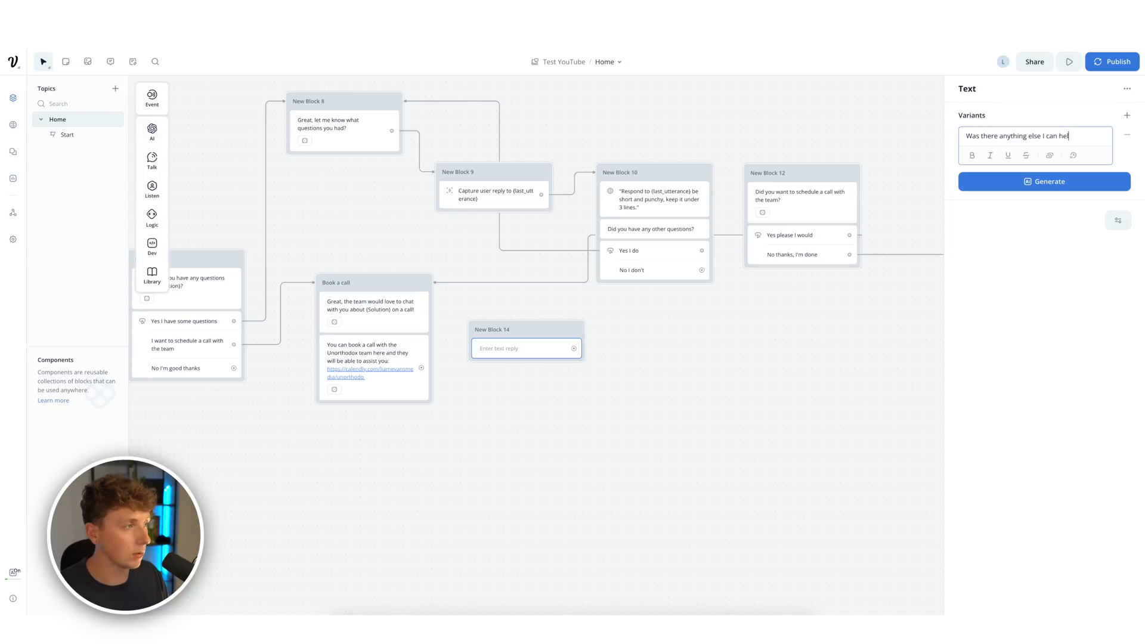
{"action": "type", "text": "today?"}
{"action": "left_click", "coordinate": [1043, 189]}
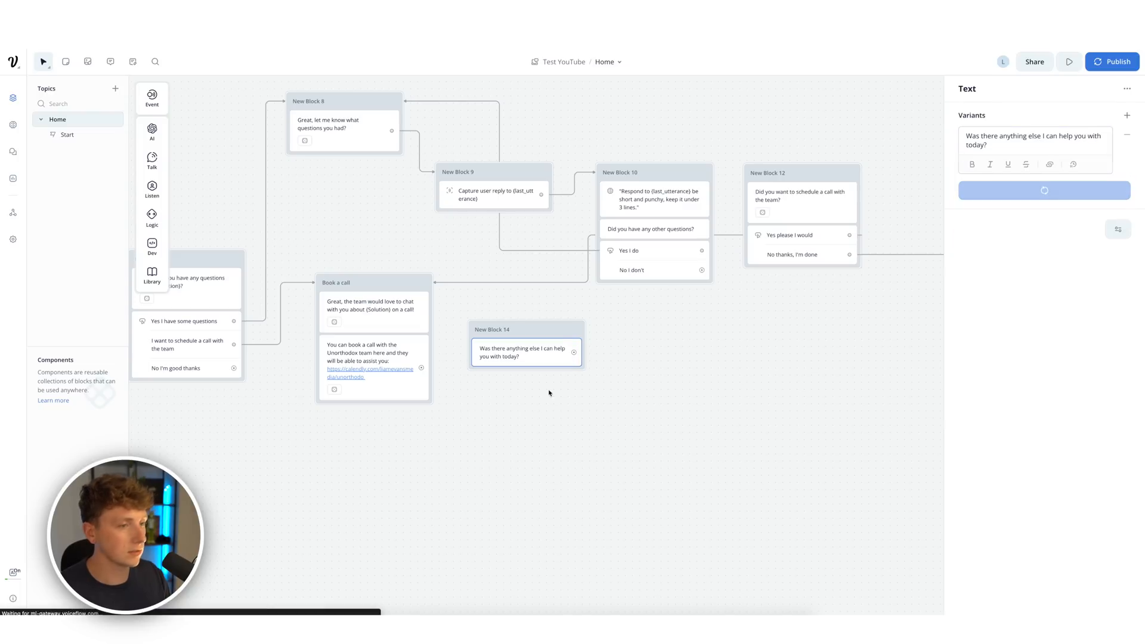
{"action": "left_click", "coordinate": [550, 393]}
- Add 'No thanks' and 'I have more questions' buttons, and link the booking message to New Block 14
{"action": "mouse_move", "coordinate": [155, 188]}
{"action": "left_click_drag", "start_coordinate": [200, 189], "coordinate": [501, 367]}
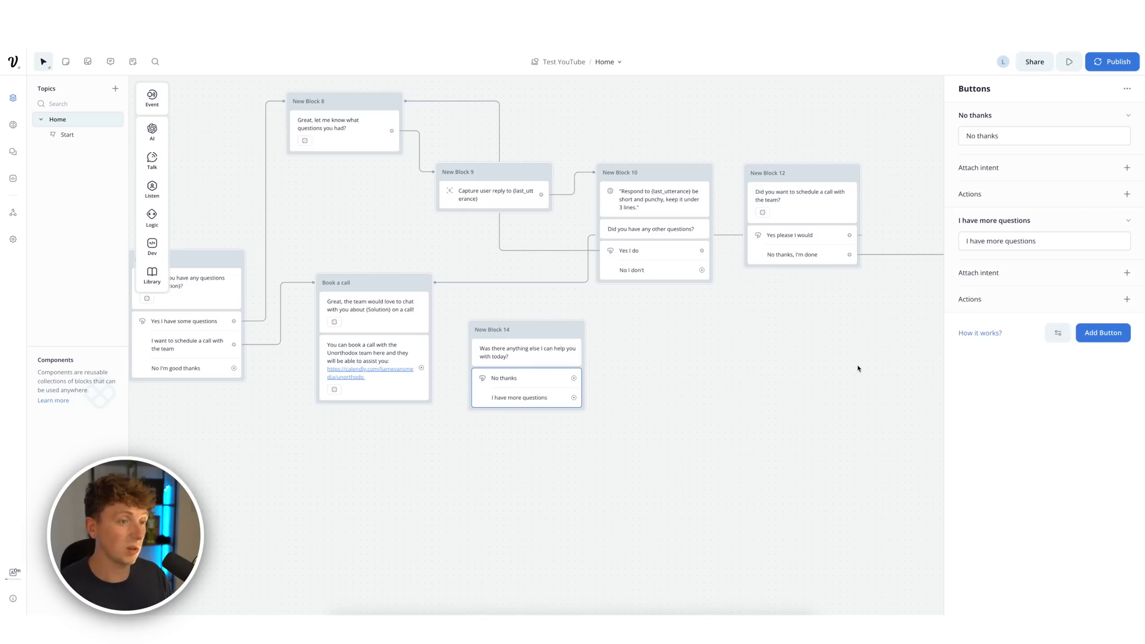
{"action": "left_click", "coordinate": [671, 362]}
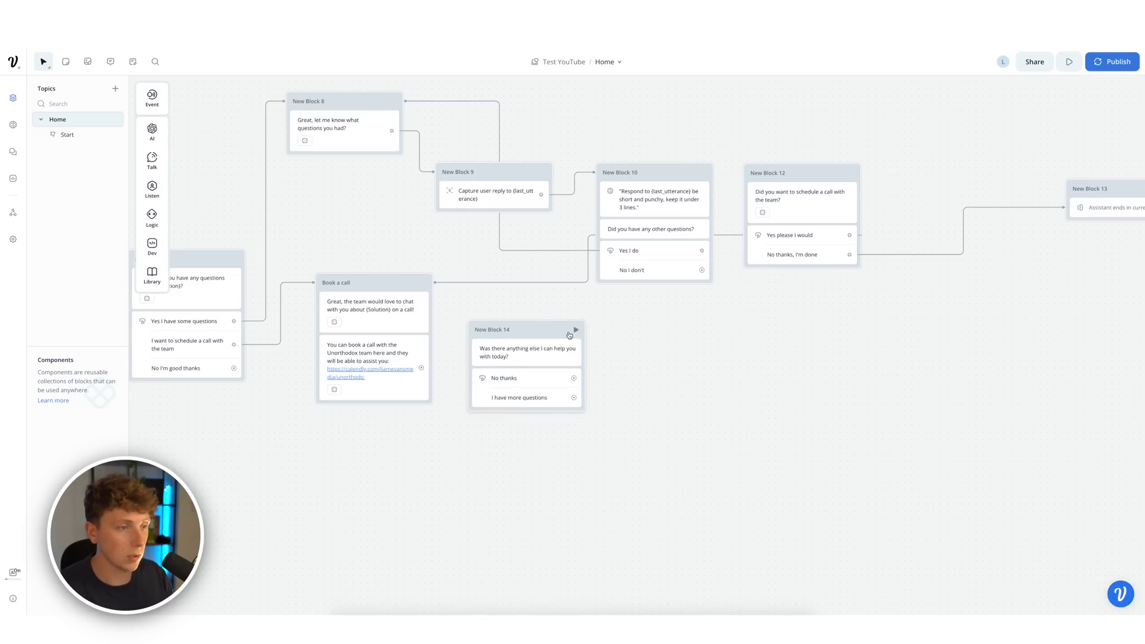
{"action": "left_click_drag", "start_coordinate": [570, 336], "coordinate": [593, 337]}
{"action": "left_click_drag", "start_coordinate": [422, 368], "coordinate": [571, 338]}
- Add a goodbye block 'No problem, we look forward to speaking with you soon' linked from No thanks
{"action": "right_click", "coordinate": [723, 343]}
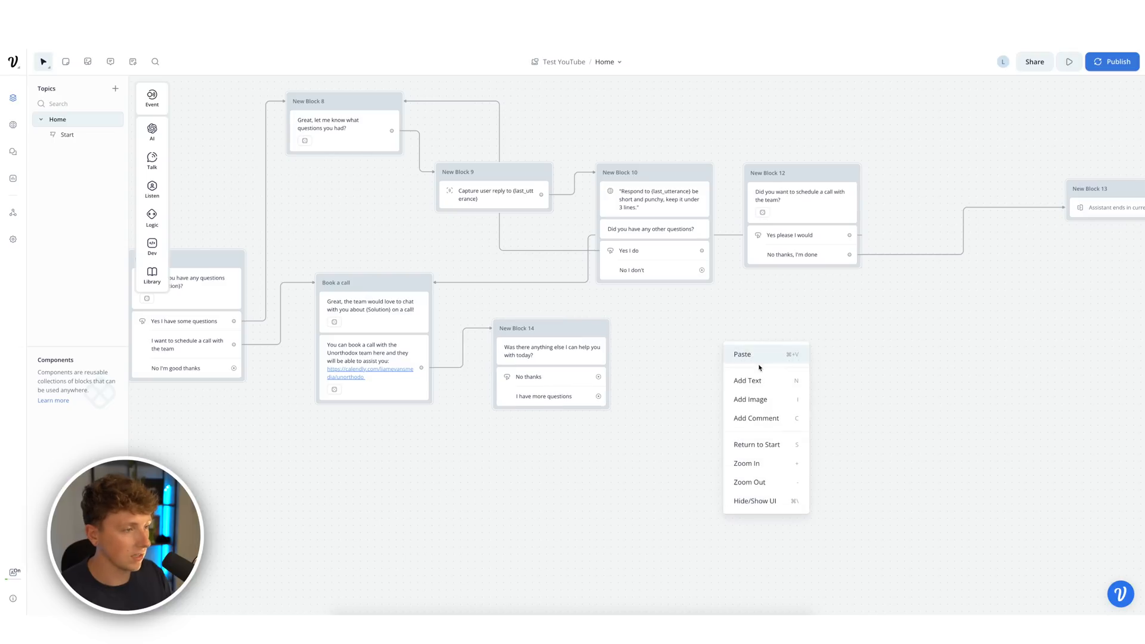
{"action": "left_click", "coordinate": [656, 346]}
{"action": "left_click", "coordinate": [152, 160]}
{"action": "type", "text": "No problem, we look forward to"}
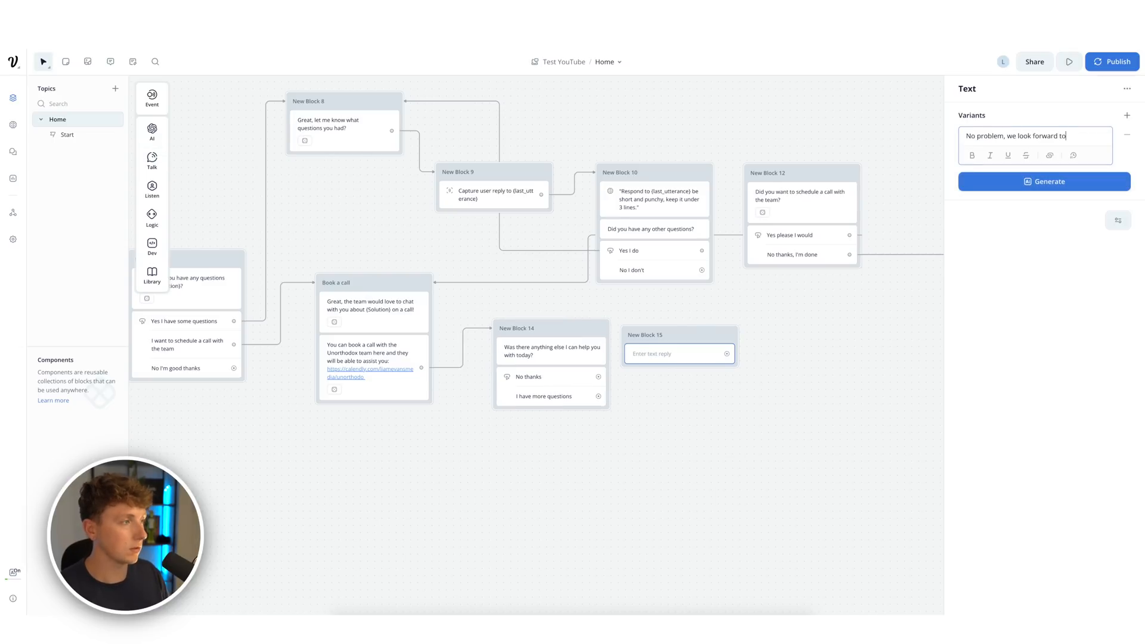
{"action": "type", "text": " speaking with you soon"}
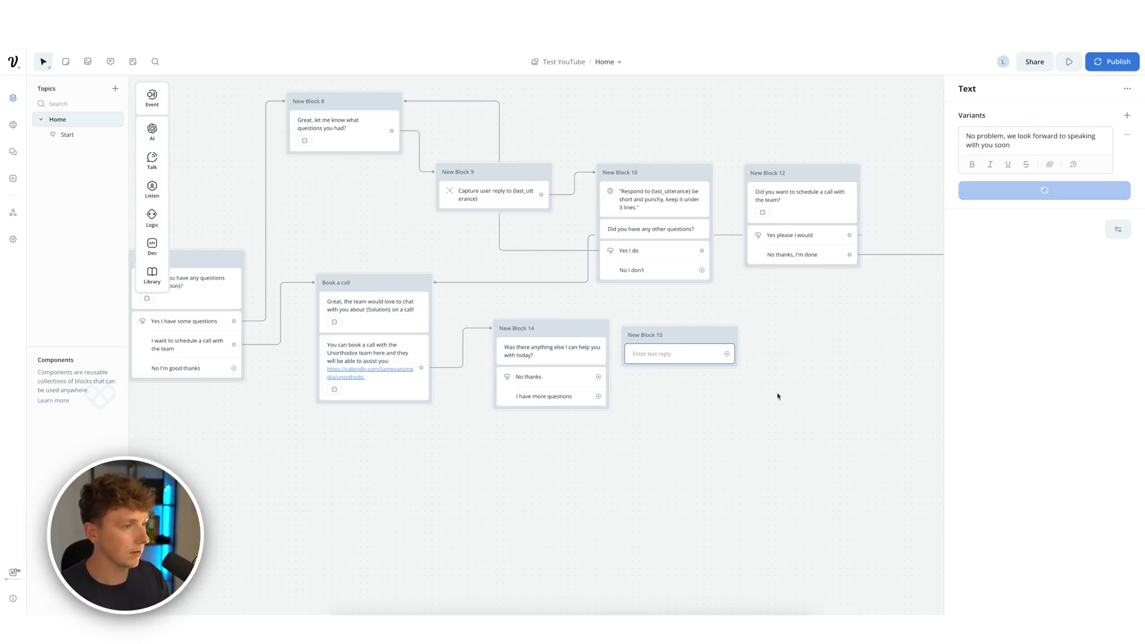
{"action": "left_click", "coordinate": [777, 393]}
{"action": "left_click_drag", "start_coordinate": [663, 336], "coordinate": [706, 325]}
{"action": "left_click_drag", "start_coordinate": [599, 377], "coordinate": [702, 358]}
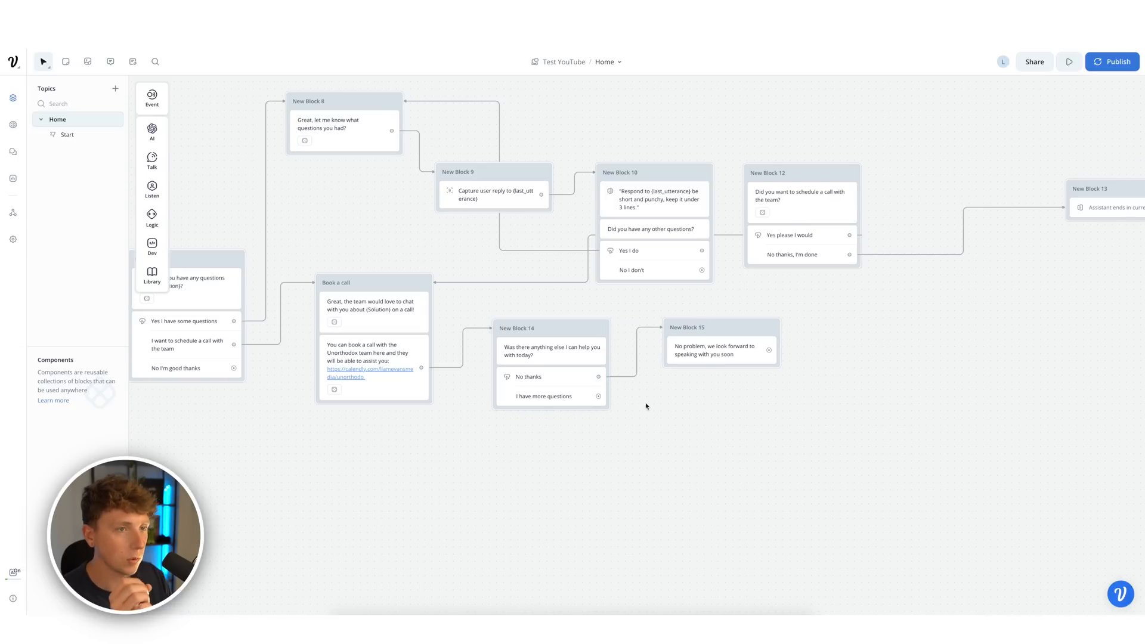
- Copy and paste New Block 8, routing 'I have more questions' into the copy
{"action": "right_click", "coordinate": [599, 401]}
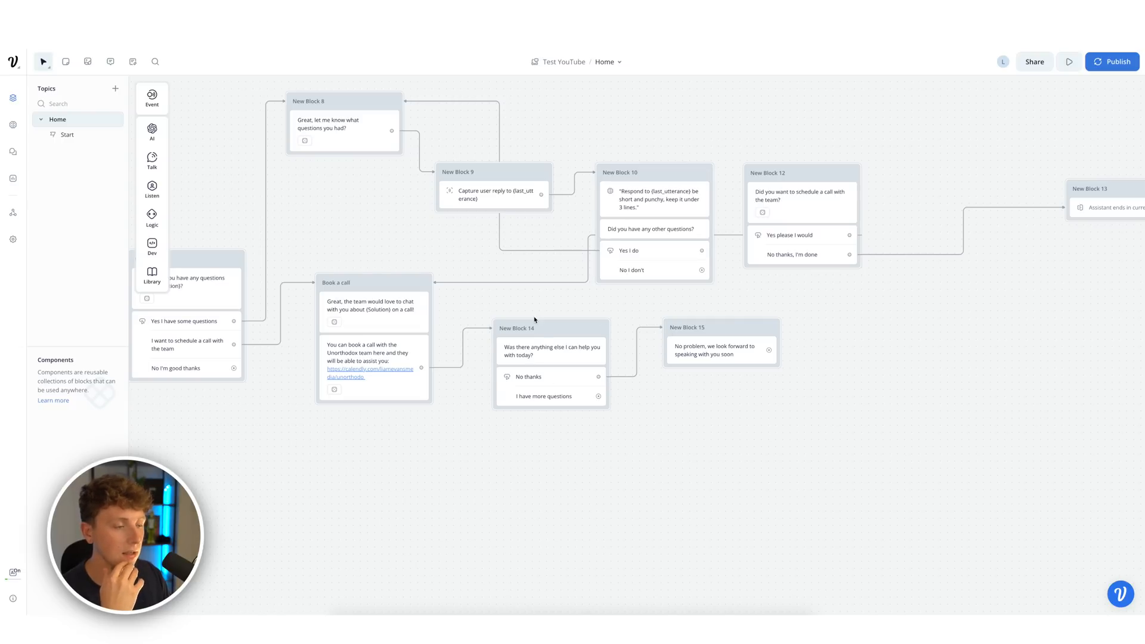
{"action": "right_click", "coordinate": [344, 105]}
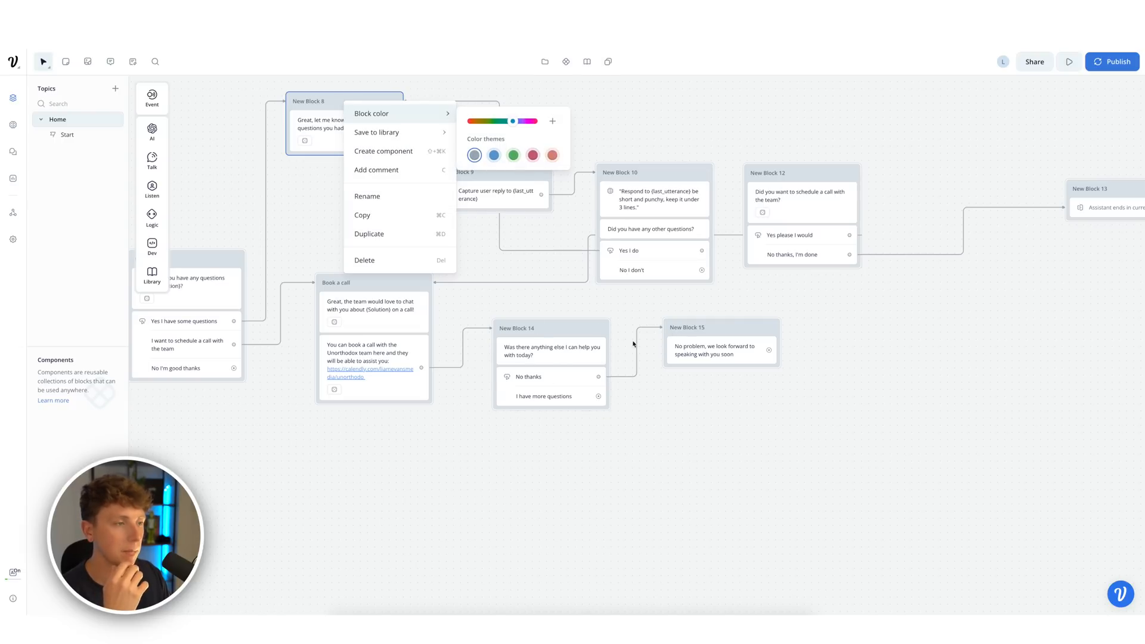
{"action": "left_click", "coordinate": [389, 217]}
{"action": "key", "text": "ctrl+v"}
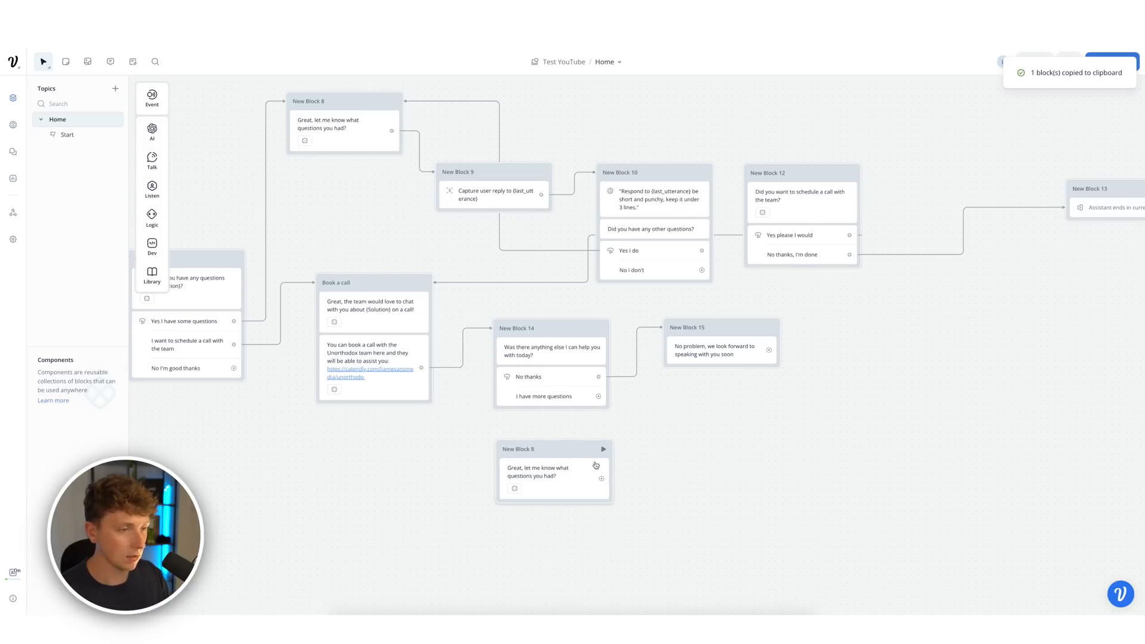
{"action": "left_click_drag", "start_coordinate": [599, 396], "coordinate": [590, 462]}
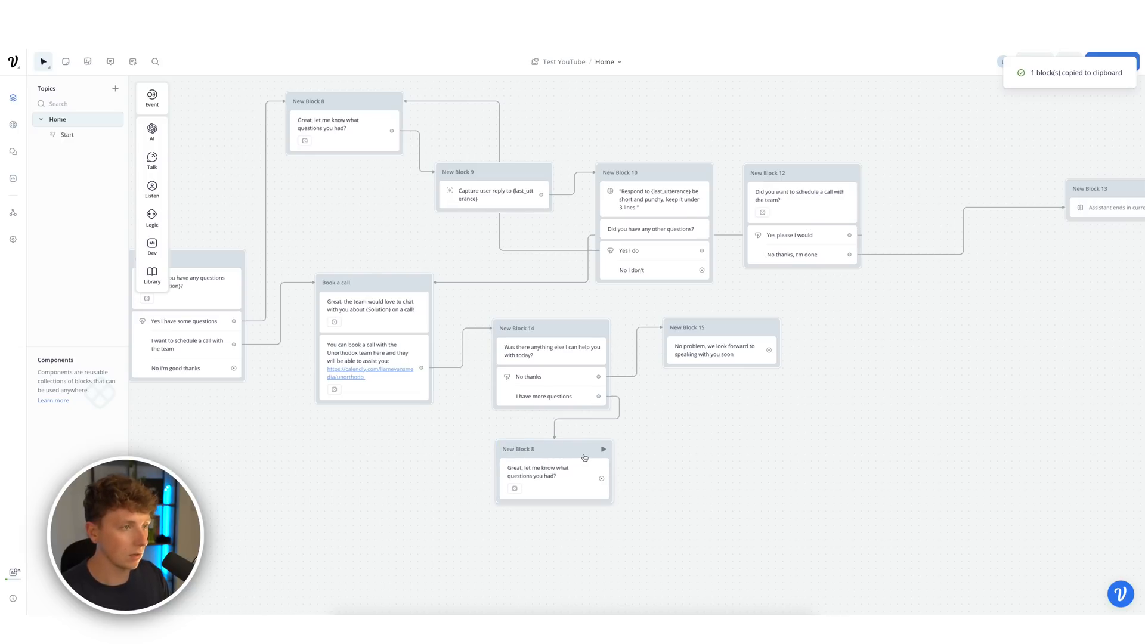
- Copy and paste New Block 9 and connect the copied Block 8 to it
{"action": "left_click", "coordinate": [486, 174]}
{"action": "right_click", "coordinate": [490, 175]}
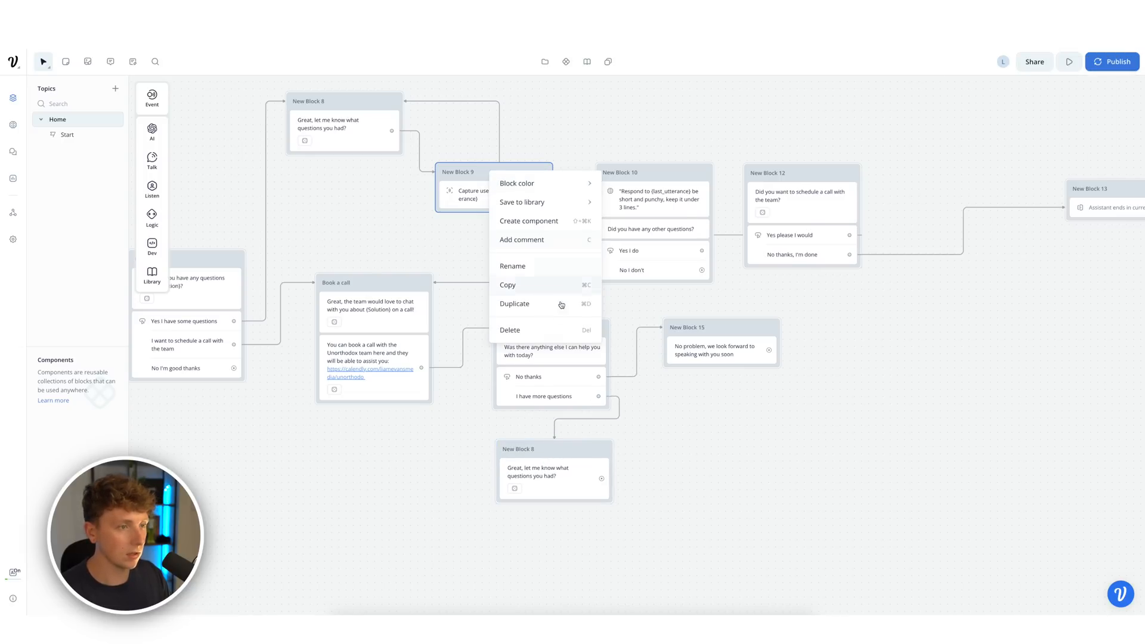
{"action": "left_click", "coordinate": [524, 285]}
{"action": "key", "text": "ctrl+v"}
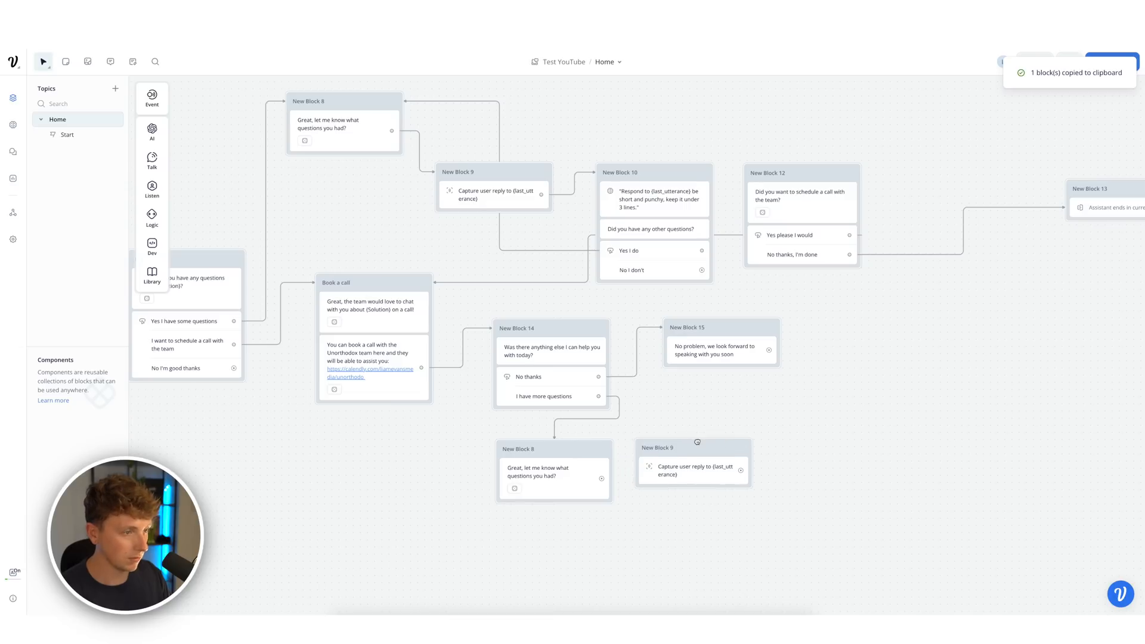
{"action": "left_click_drag", "start_coordinate": [602, 479], "coordinate": [638, 464]}
- Paste a copy of New Block 10, routing its 'No I don't' to the end and 'Yes I do' back
{"action": "right_click", "coordinate": [657, 175]}
{"action": "left_click", "coordinate": [692, 285]}
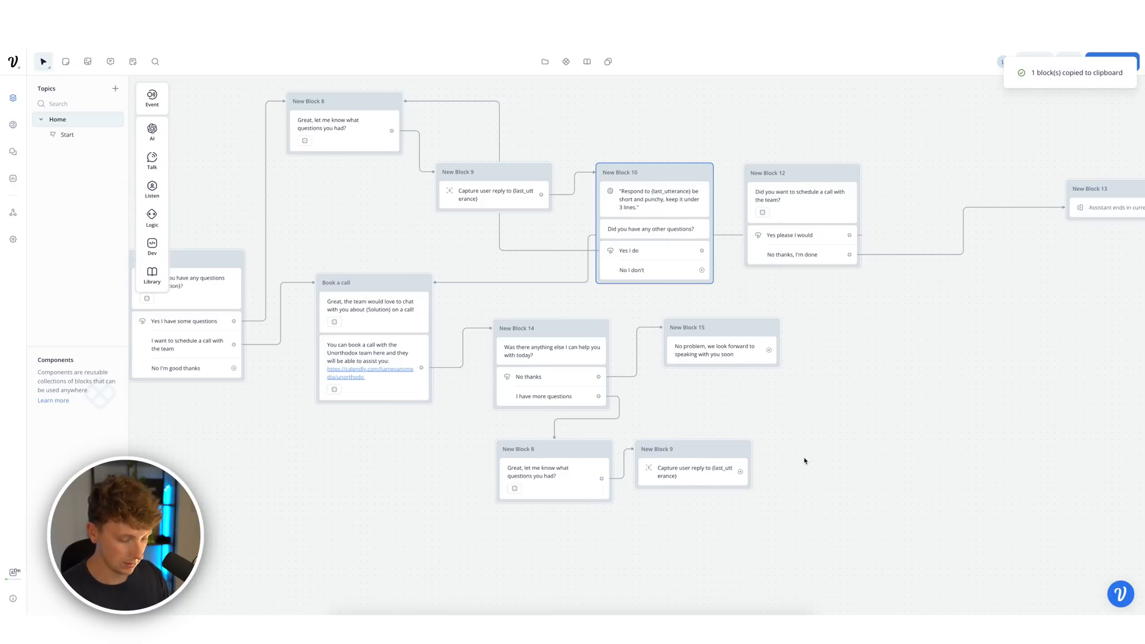
{"action": "key", "text": "ctrl+v"}
{"action": "left_click", "coordinate": [838, 485]}
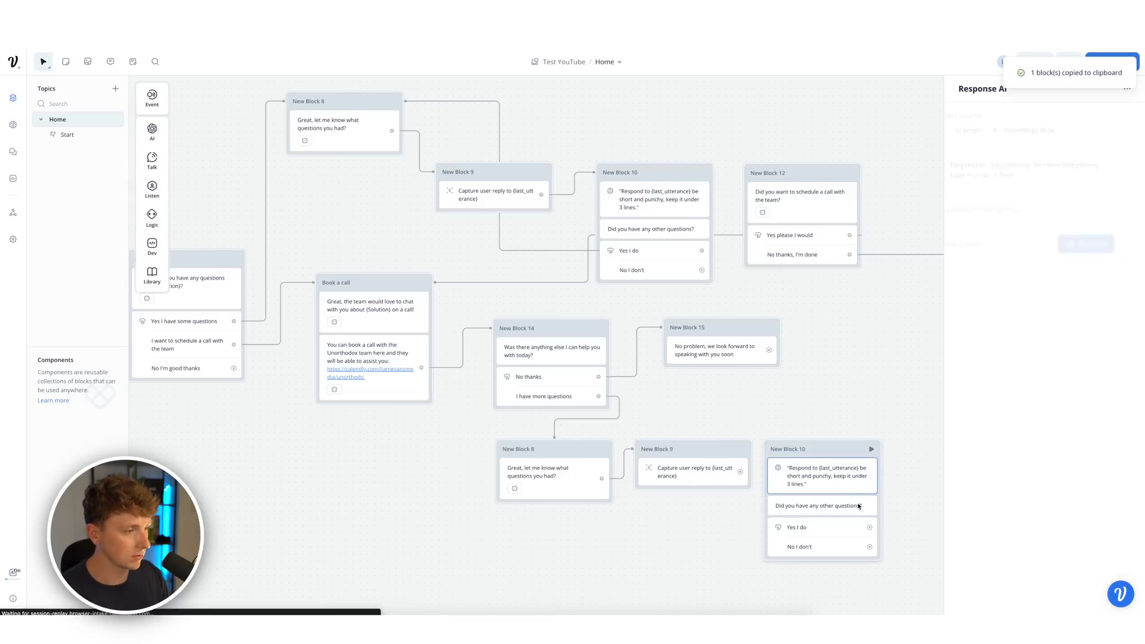
{"action": "left_click", "coordinate": [922, 471]}
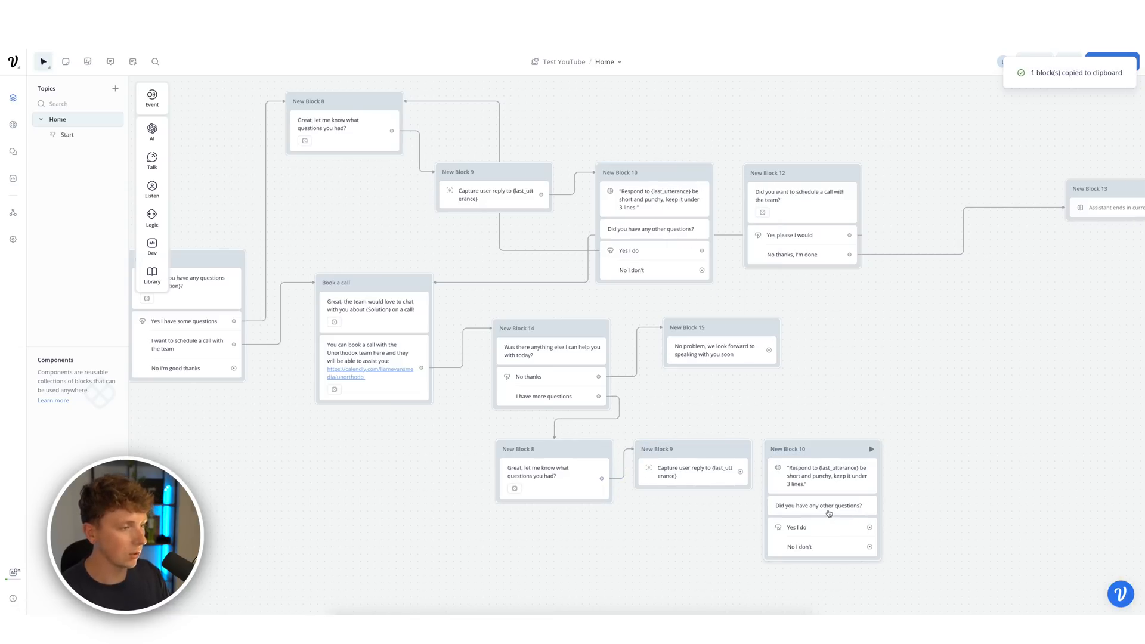
{"action": "left_click_drag", "start_coordinate": [870, 547], "coordinate": [1073, 206]}
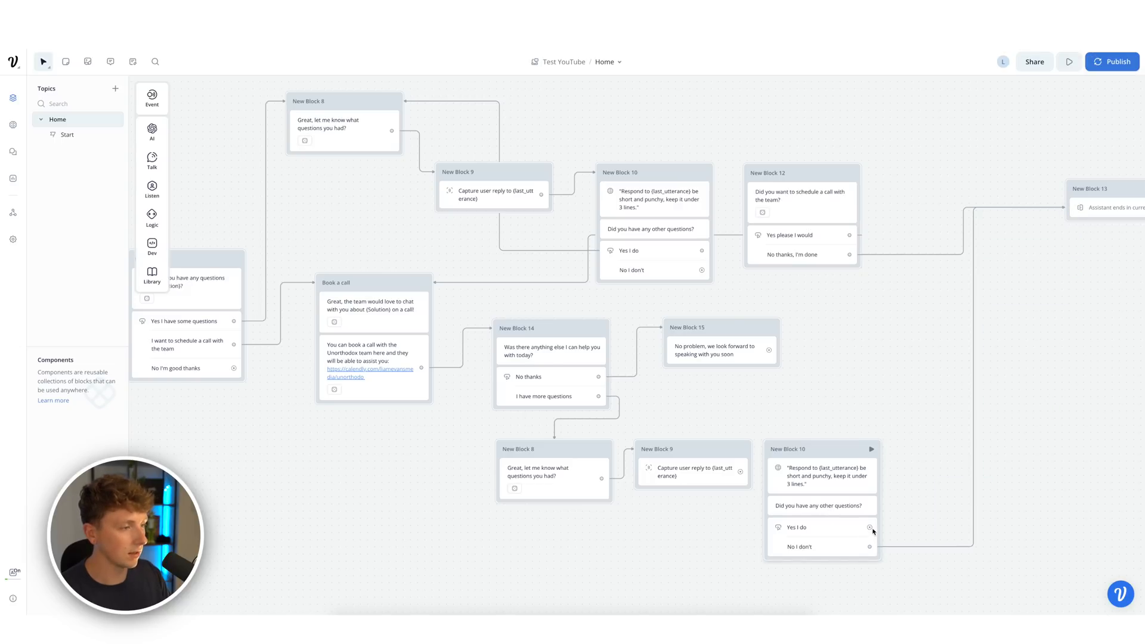
{"action": "left_click_drag", "start_coordinate": [868, 529], "coordinate": [557, 498]}
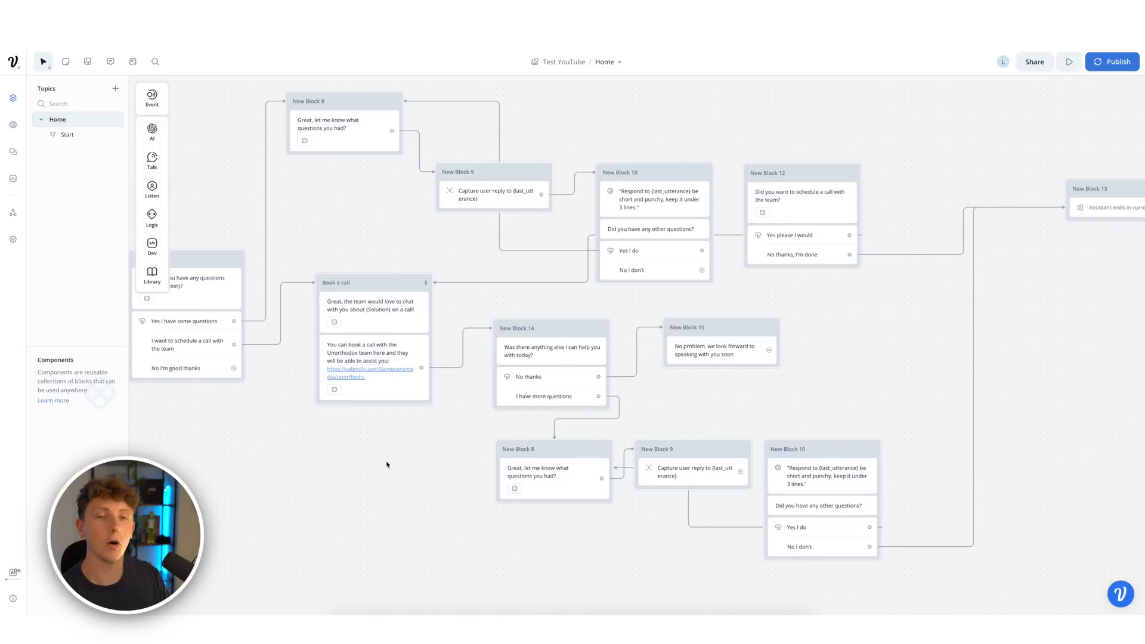
- Connect the goodbye message and the remaining No option to the end step
{"action": "left_click_drag", "start_coordinate": [932, 383], "coordinate": [749, 381]}
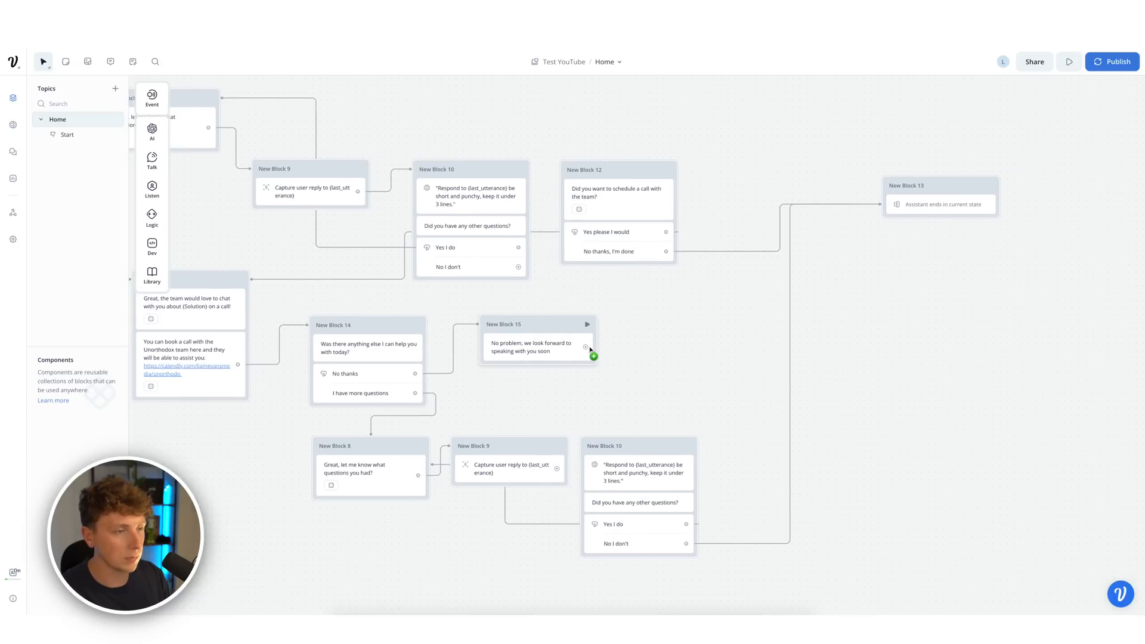
{"action": "left_click_drag", "start_coordinate": [586, 347], "coordinate": [890, 192]}
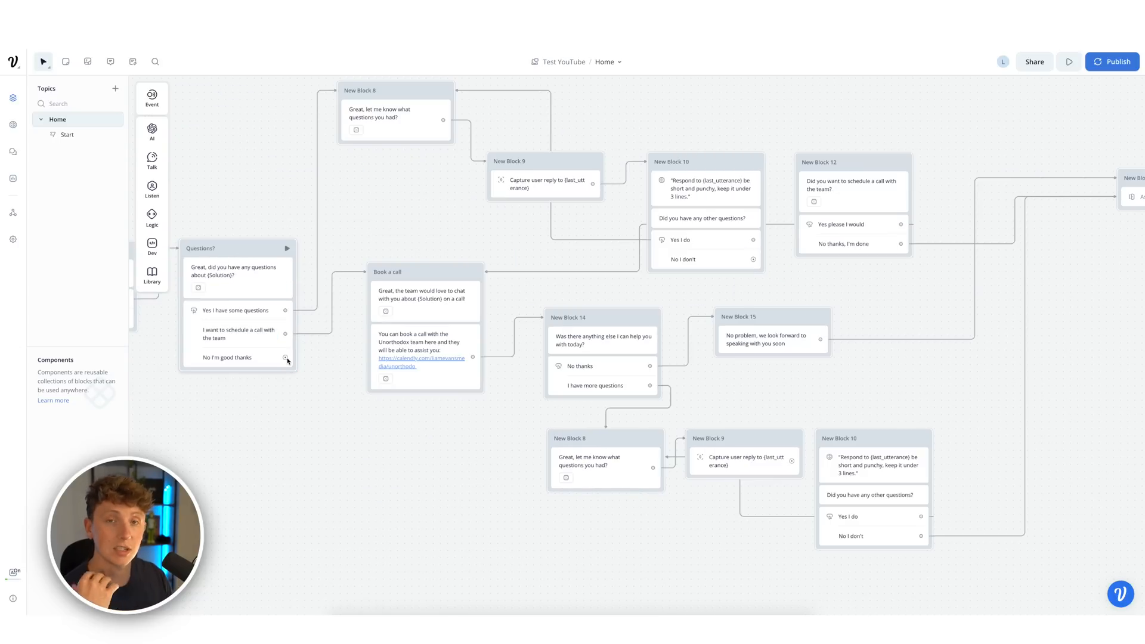
{"action": "left_click_drag", "start_coordinate": [287, 359], "coordinate": [813, 183]}
{"action": "left_click_drag", "start_coordinate": [835, 401], "coordinate": [852, 376]}
{"action": "key", "text": "super+minus"}
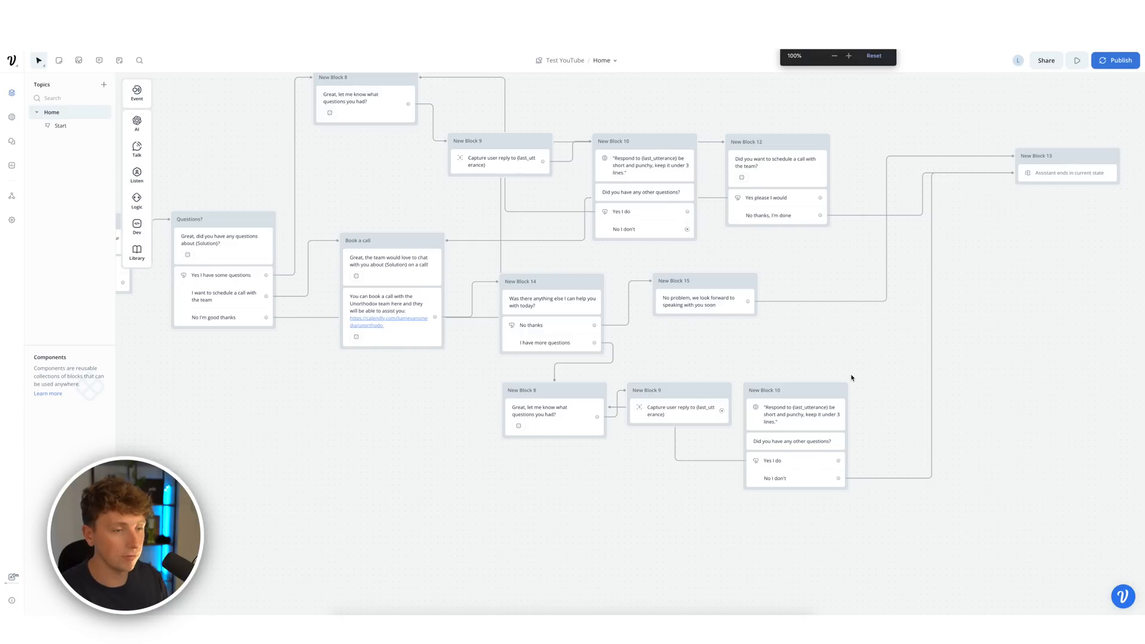
{"action": "key", "text": "super+plus"}
{"action": "left_click_drag", "start_coordinate": [648, 393], "coordinate": [730, 408]}
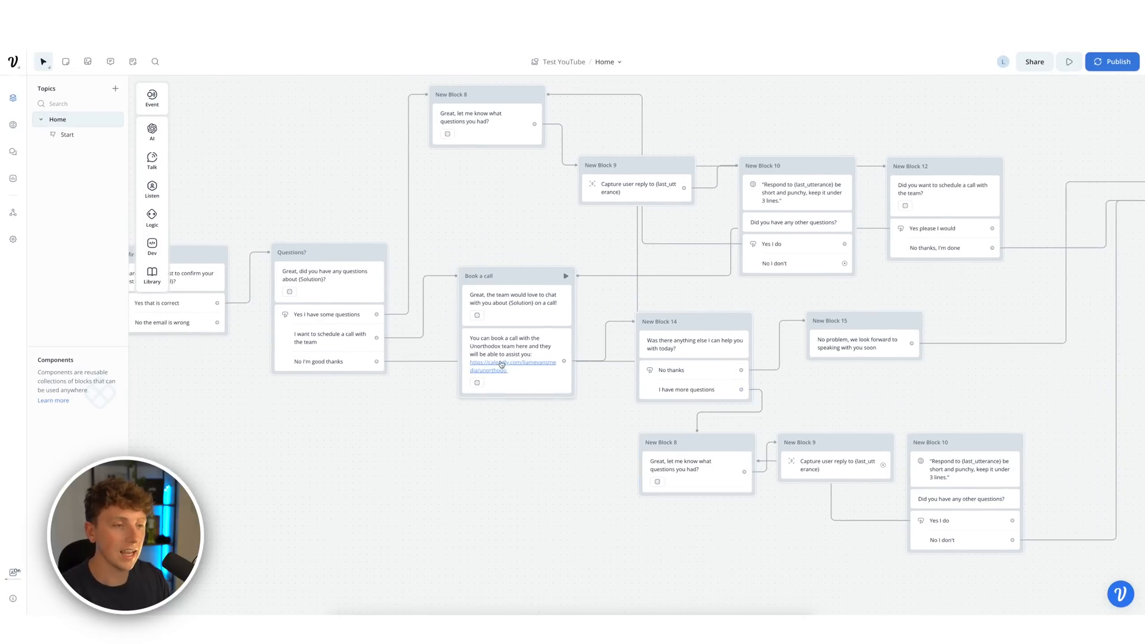
{"action": "left_click_drag", "start_coordinate": [405, 449], "coordinate": [706, 469]}
{"action": "left_click_drag", "start_coordinate": [266, 220], "coordinate": [710, 291]}
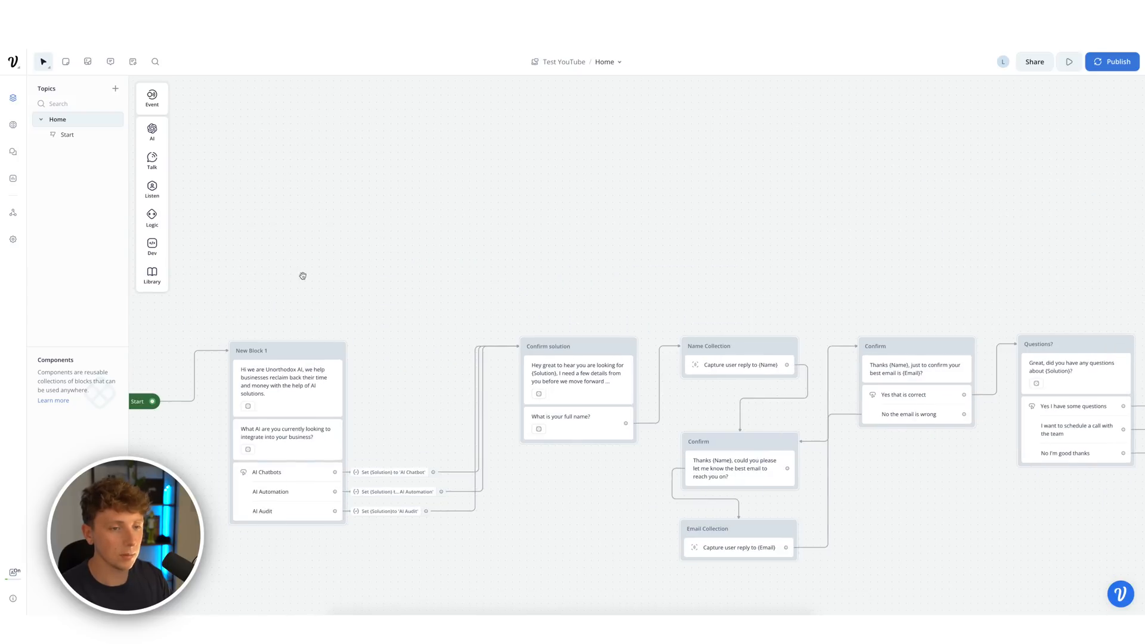
- Start a test run, pick AI Chatbots, enter a name and email, confirm, and say you have questions
{"action": "key", "text": "r"}
{"action": "left_click", "coordinate": [1026, 228]}
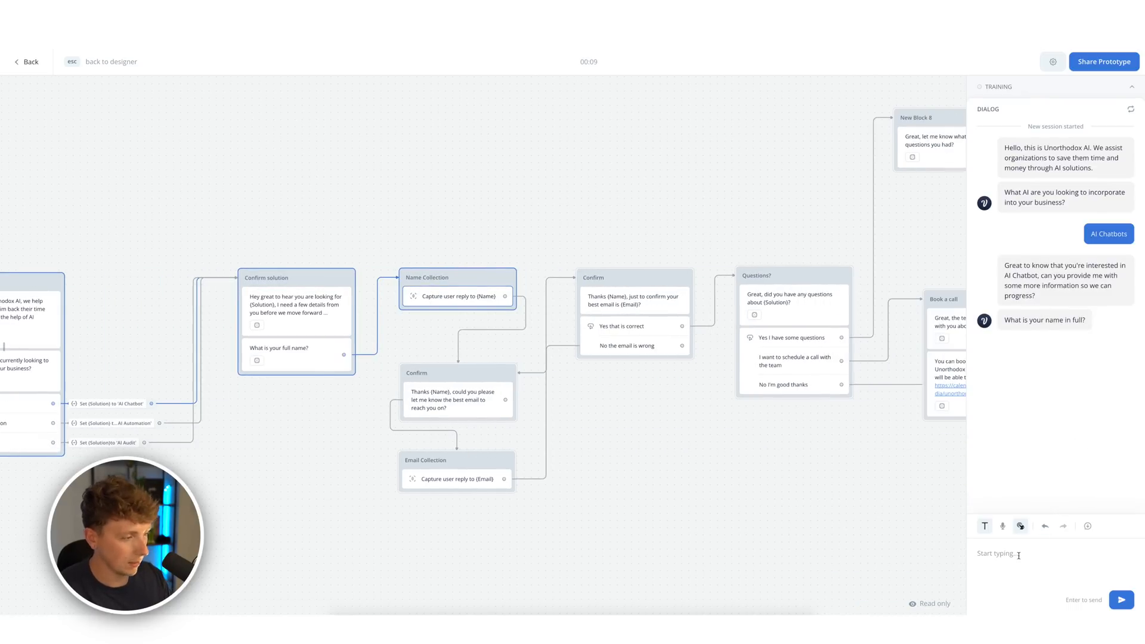
{"action": "type", "text": "Liam Evans"}
{"action": "key", "text": "Return"}
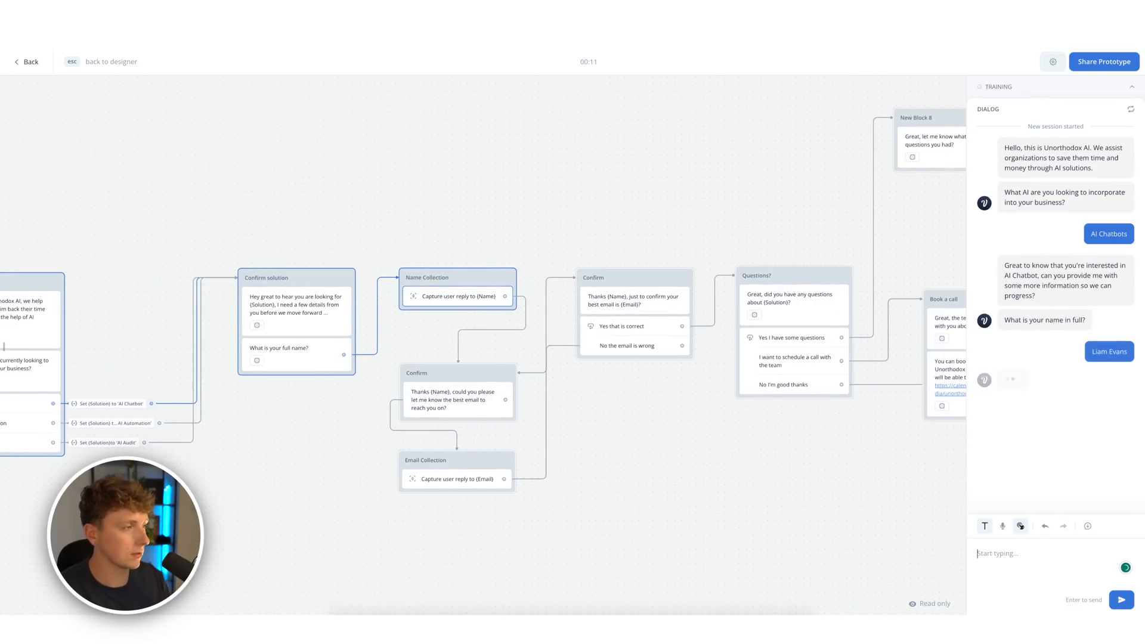
{"action": "type", "text": "2461284"}
{"action": "key", "text": "Return"}
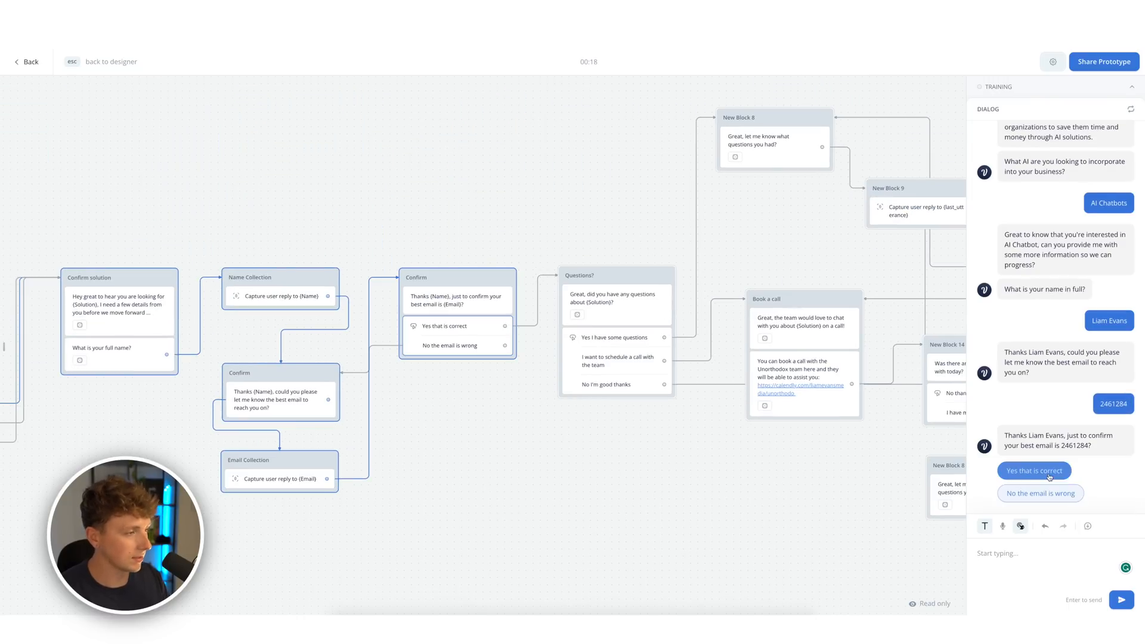
{"action": "left_click", "coordinate": [1051, 476]}
{"action": "left_click", "coordinate": [1076, 463]}
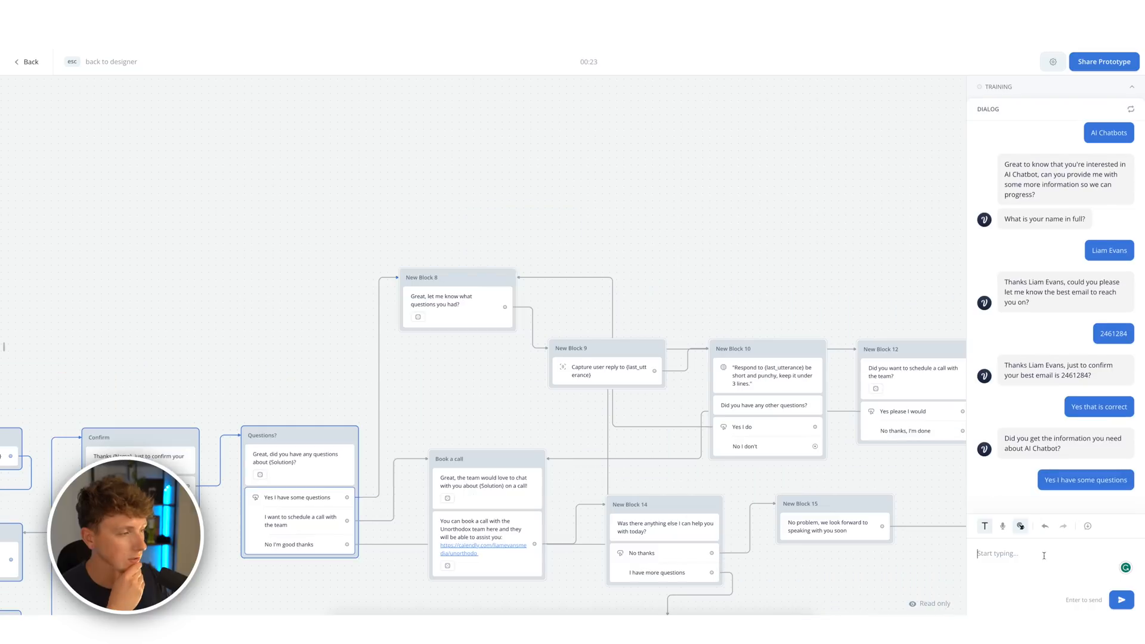
- Ask 'Does unorthodox offer ai chatbots?', answer 'No I don't', and exit the test
{"action": "type", "text": "Does unorthodox"}
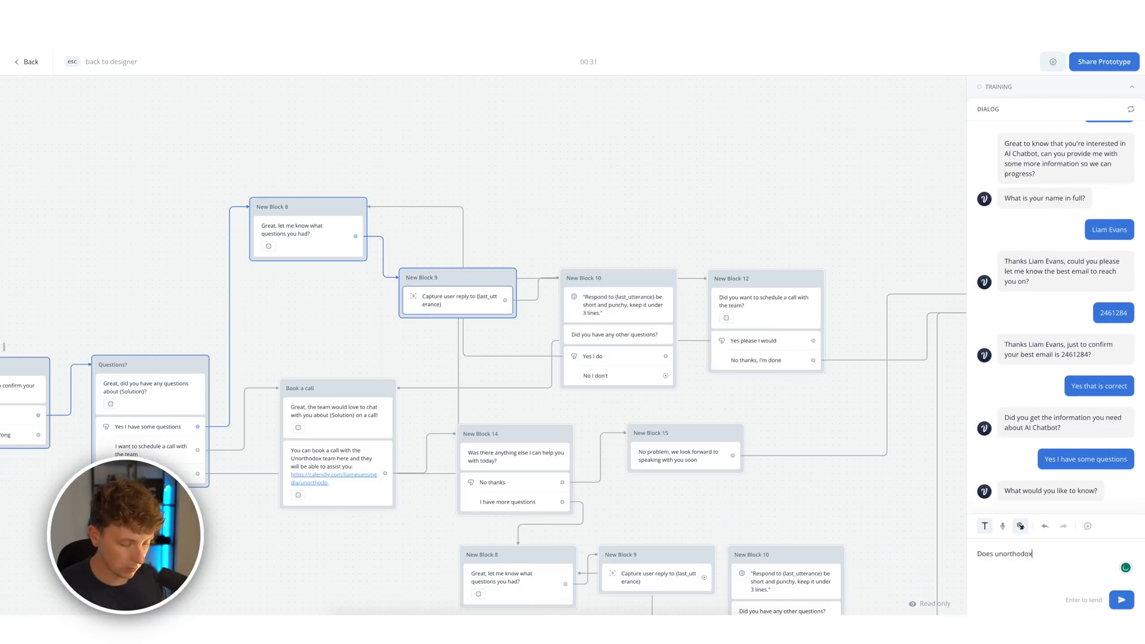
{"action": "type", "text": " offer ai chatbots?"}
{"action": "key", "text": "Return"}
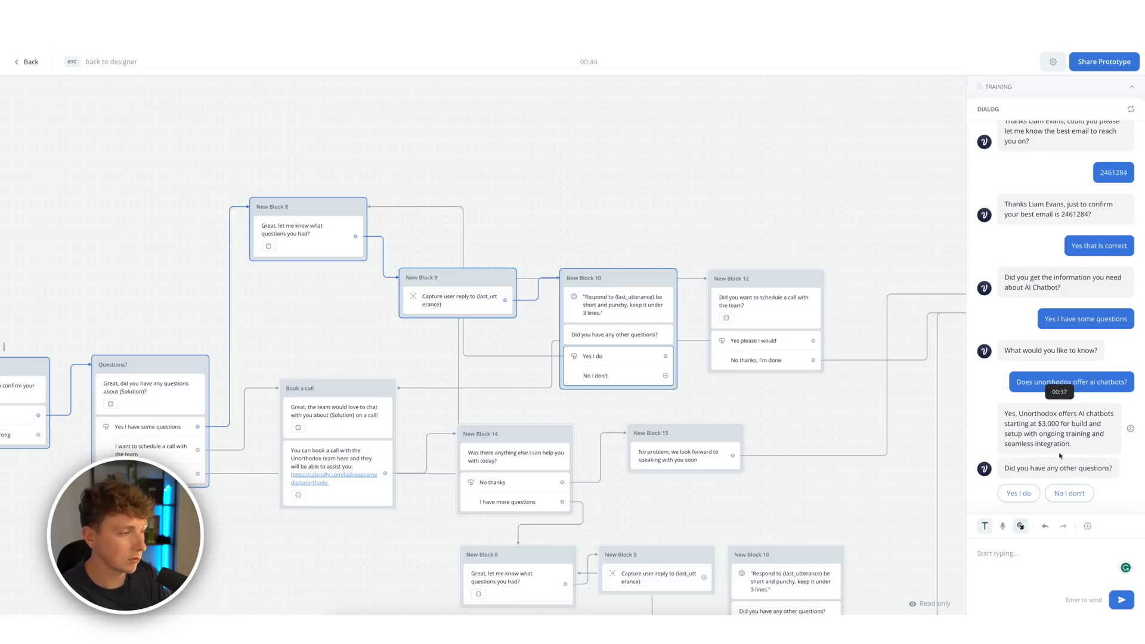
{"action": "left_click", "coordinate": [1069, 494]}
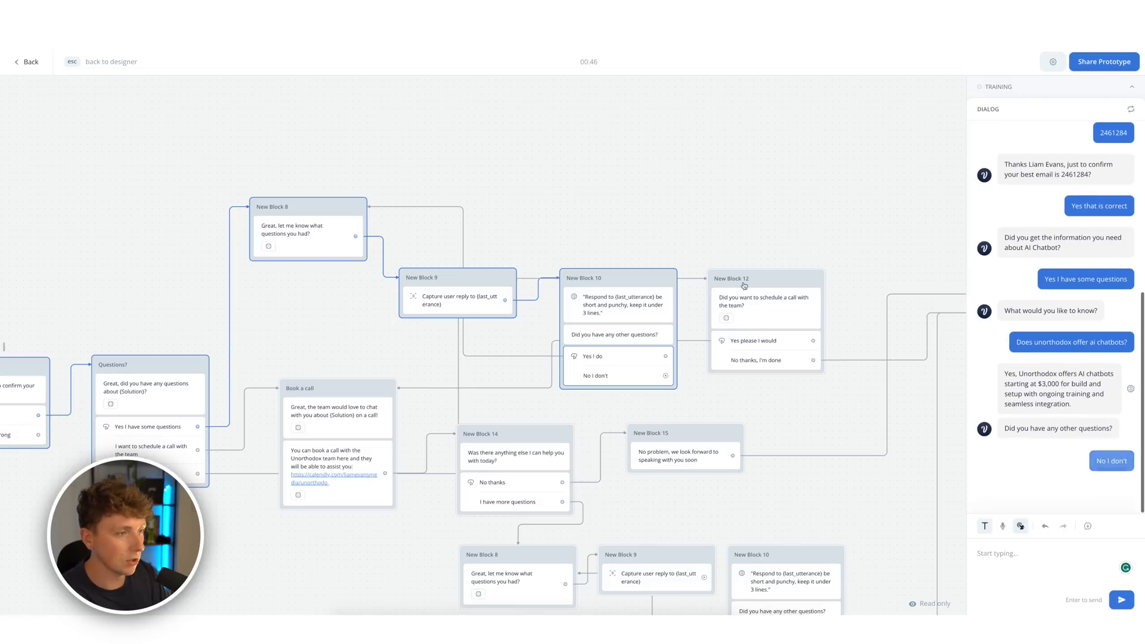
{"action": "key", "text": "Escape"}
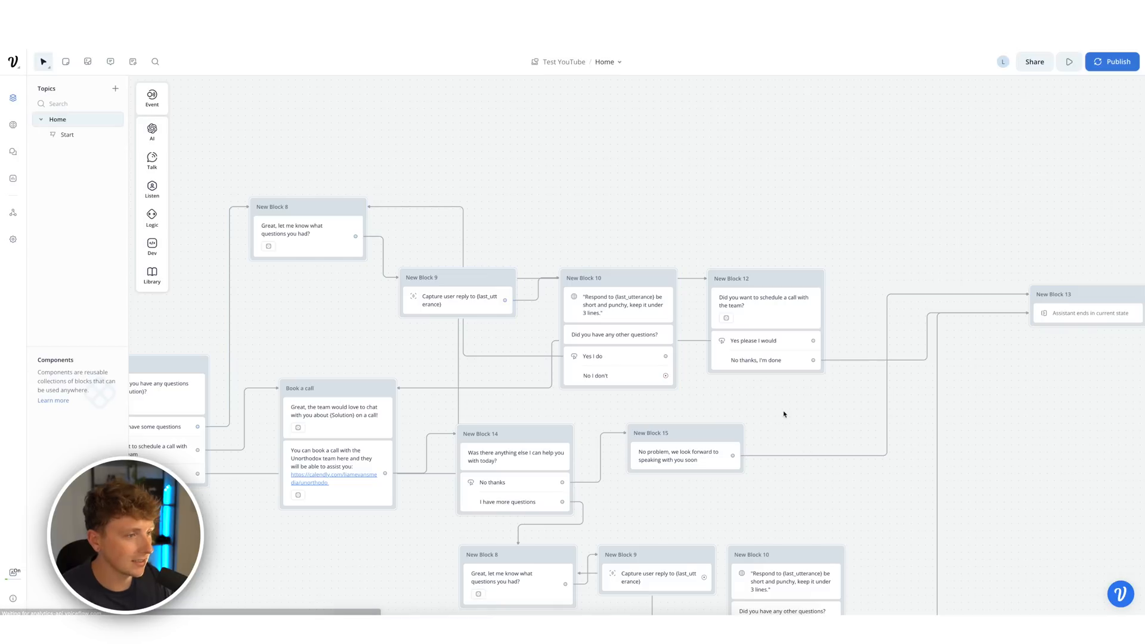
- Connect New Block 10's 'No I don't' answer to New Block 12's call question
{"action": "left_click_drag", "start_coordinate": [666, 376], "coordinate": [713, 321]}
{"action": "left_click_drag", "start_coordinate": [796, 426], "coordinate": [865, 343]}
{"action": "left_click_drag", "start_coordinate": [758, 279], "coordinate": [460, 141]}
{"action": "left_click_drag", "start_coordinate": [770, 249], "coordinate": [699, 308]}
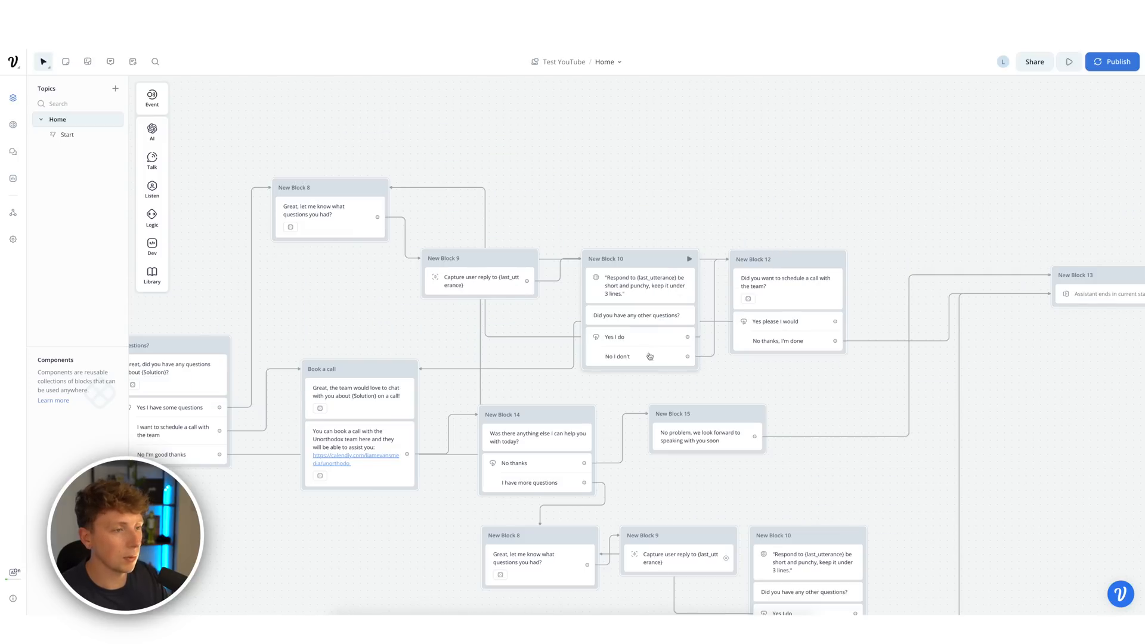
- Rerun the test from Start, declining more questions and accepting the call to reach the booking message
{"action": "scroll", "coordinate": [704, 298], "scroll_direction": "left", "scroll_amount": 12}
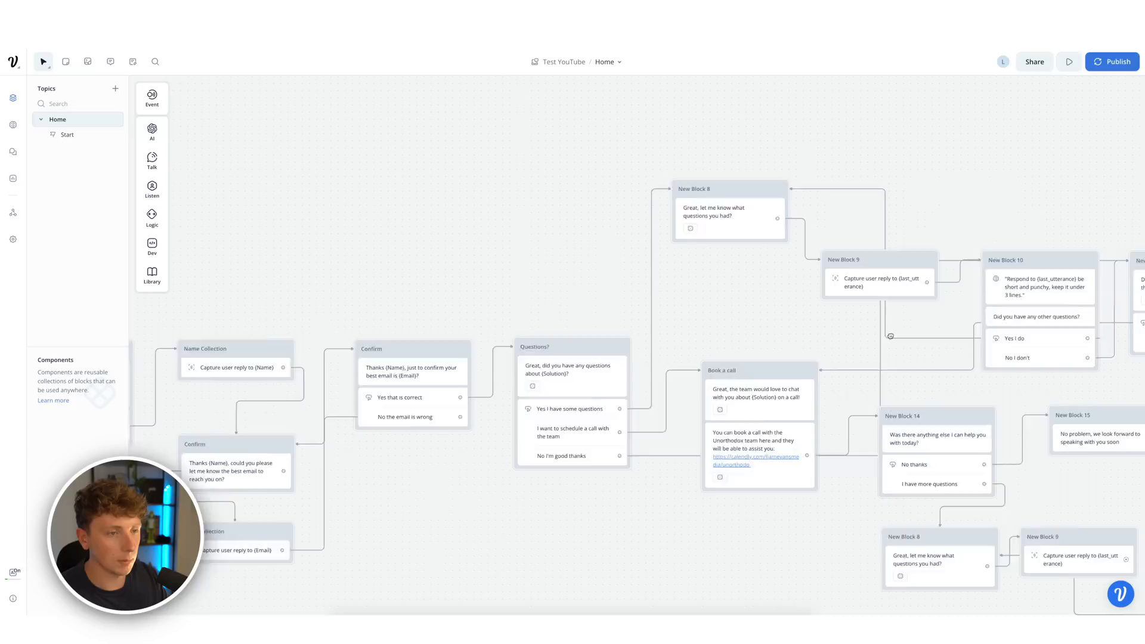
{"action": "left_click_drag", "start_coordinate": [745, 244], "coordinate": [1130, 209]}
{"action": "left_click", "coordinate": [322, 378]}
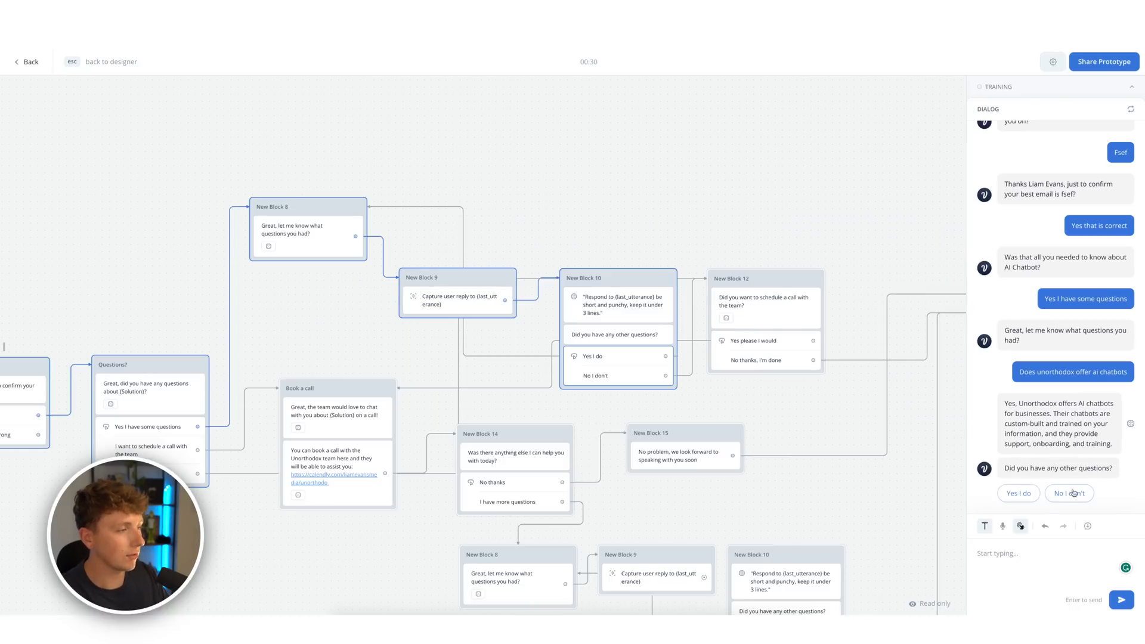
{"action": "left_click", "coordinate": [1072, 494]}
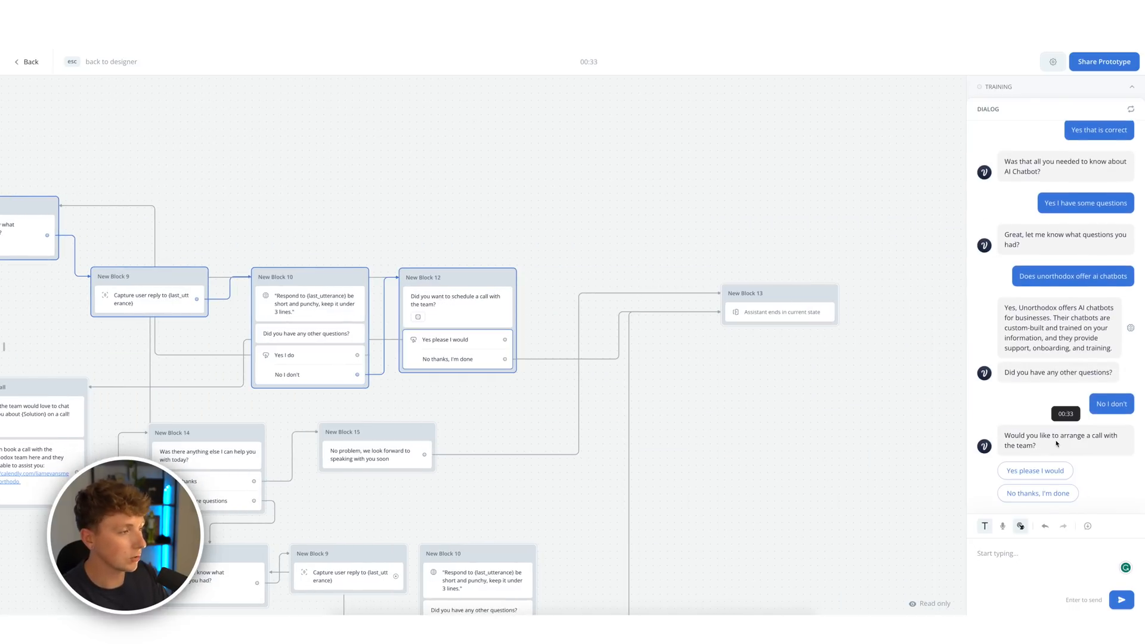
{"action": "left_click", "coordinate": [1063, 473]}
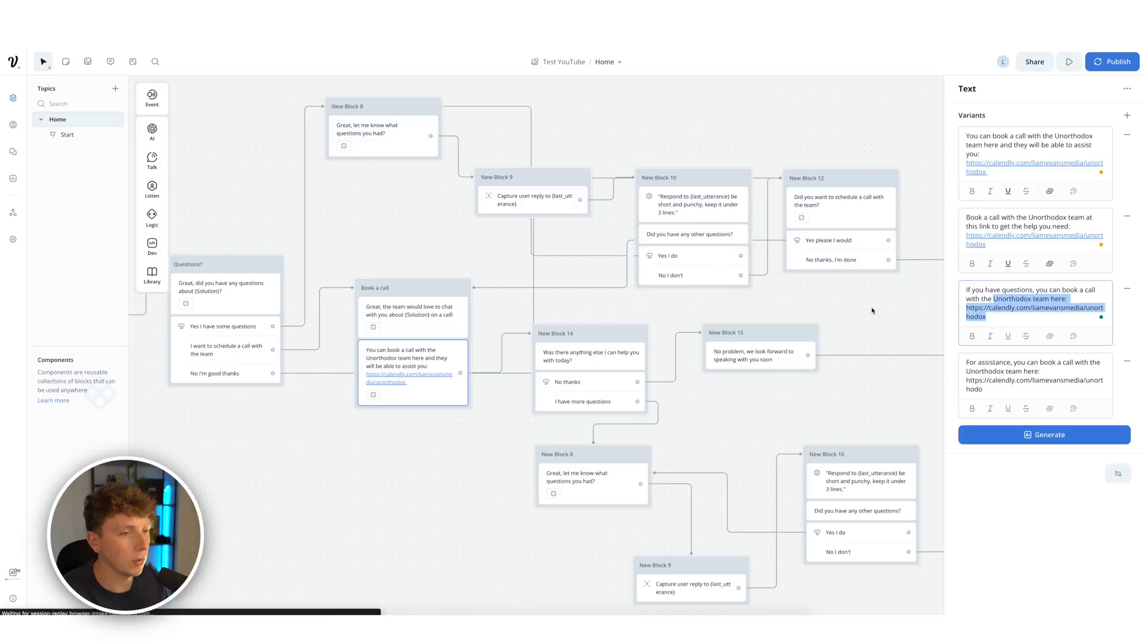
{"action": "left_click", "coordinate": [872, 311]}
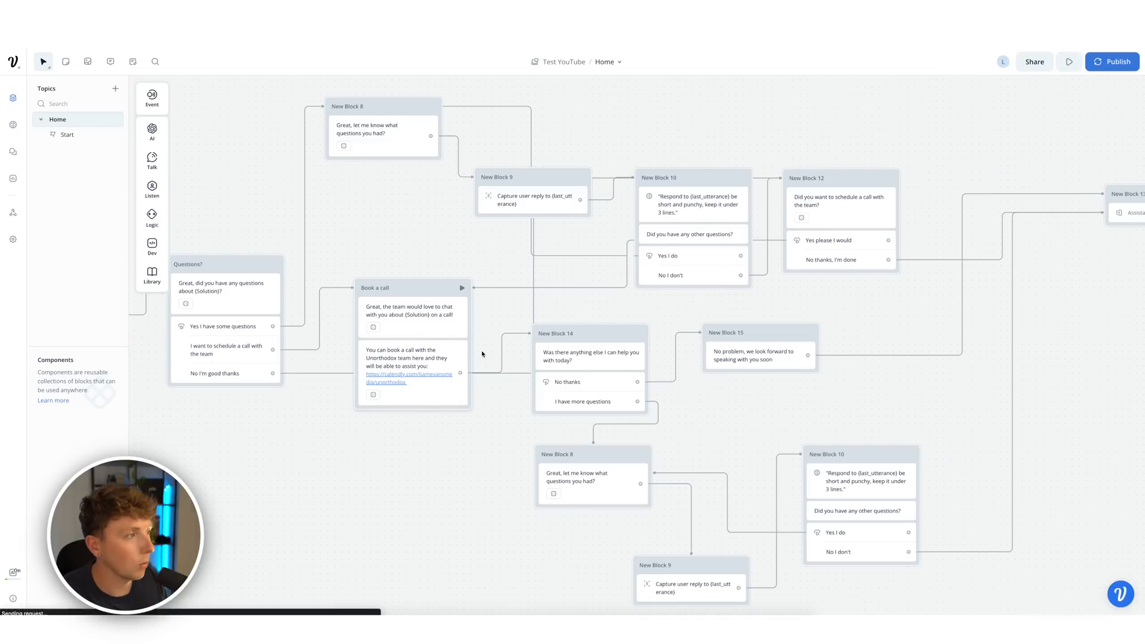
- Trim the booking message to 'You can book a call with the Unorthodox team here' and hyperlink it to Calendly
{"action": "left_click", "coordinate": [448, 360]}
{"action": "left_click_drag", "start_coordinate": [1028, 173], "coordinate": [967, 165]}
{"action": "key", "text": "BackSpace"}
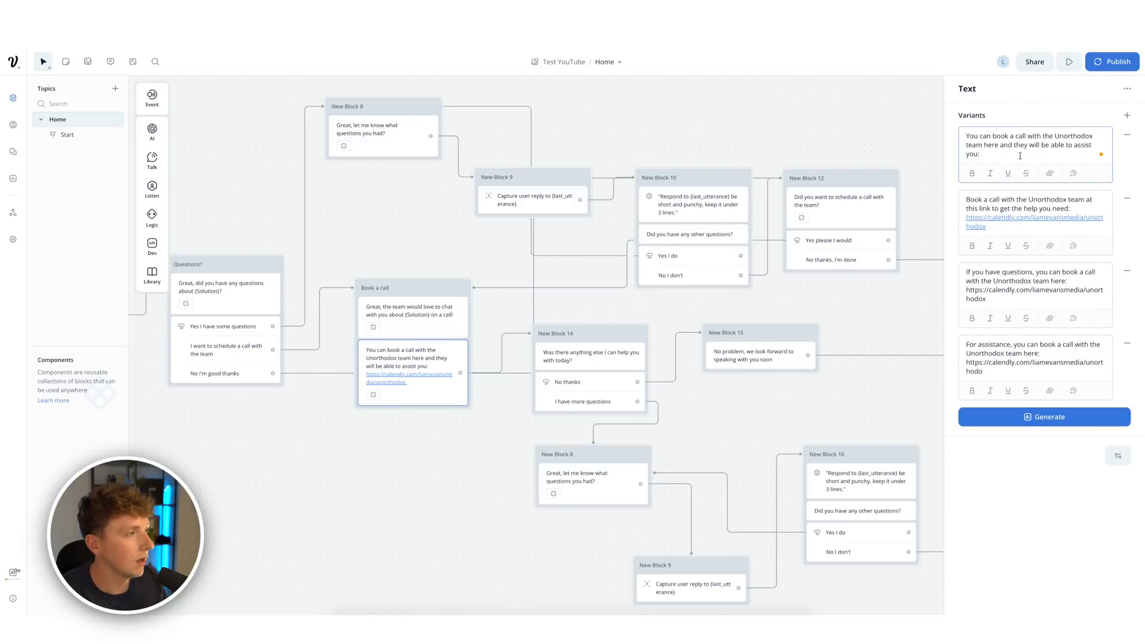
{"action": "left_click_drag", "start_coordinate": [968, 150], "coordinate": [948, 136]}
{"action": "key", "text": "BackSpace"}
{"action": "left_click", "coordinate": [1050, 165]}
{"action": "key", "text": "ctrl+v"}
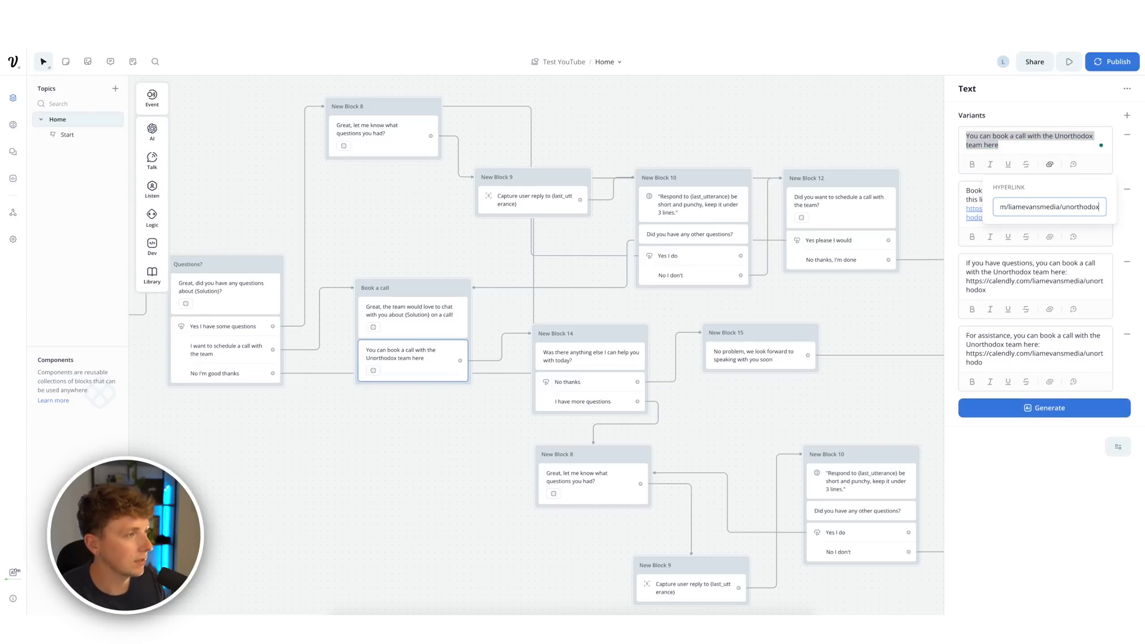
{"action": "key", "text": "Return"}
- Delete the three extra text variants and start a fresh test run from Start
{"action": "left_click", "coordinate": [1128, 189]}
{"action": "left_click", "coordinate": [1127, 190]}
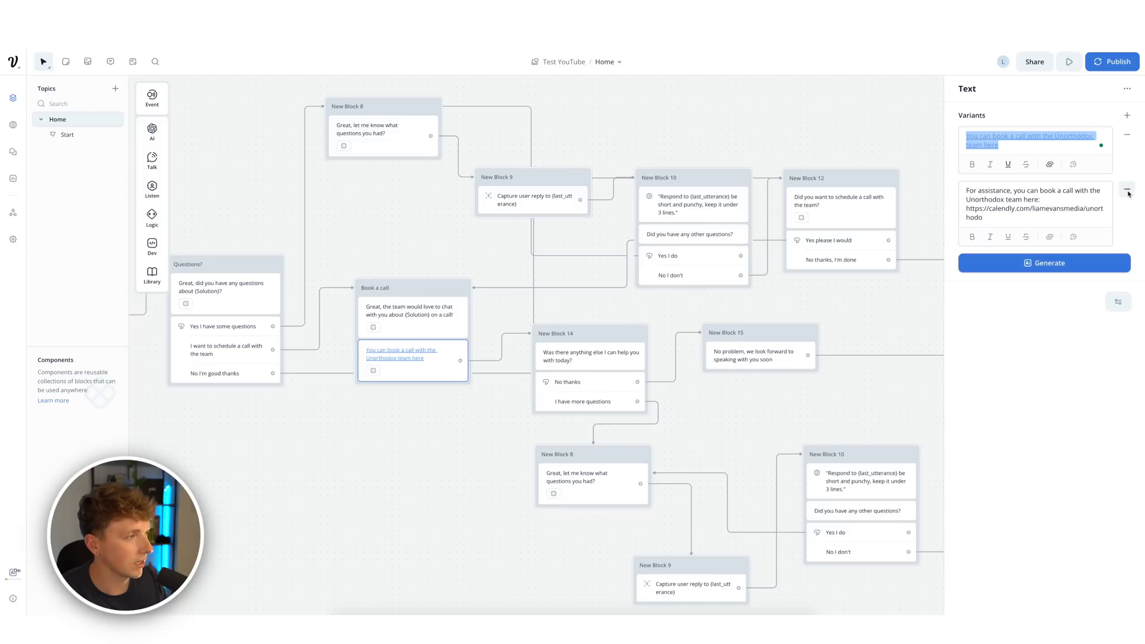
{"action": "left_click", "coordinate": [1128, 189]}
{"action": "left_click", "coordinate": [893, 162]}
{"action": "left_click_drag", "start_coordinate": [408, 170], "coordinate": [868, 196]}
{"action": "left_click_drag", "start_coordinate": [407, 205], "coordinate": [702, 222]}
{"action": "left_click_drag", "start_coordinate": [289, 235], "coordinate": [670, 245]}
{"action": "left_click", "coordinate": [404, 373]}
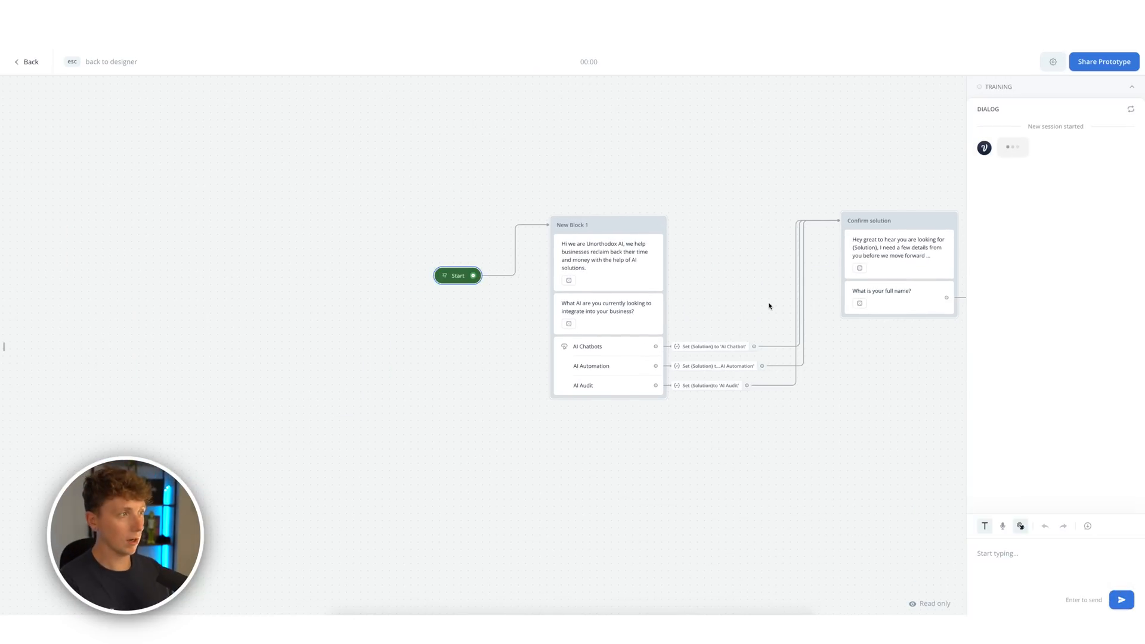
- Choose AI Chatbots, then enter the user's full name and email address and confirm the email
{"action": "left_click", "coordinate": [1027, 225]}
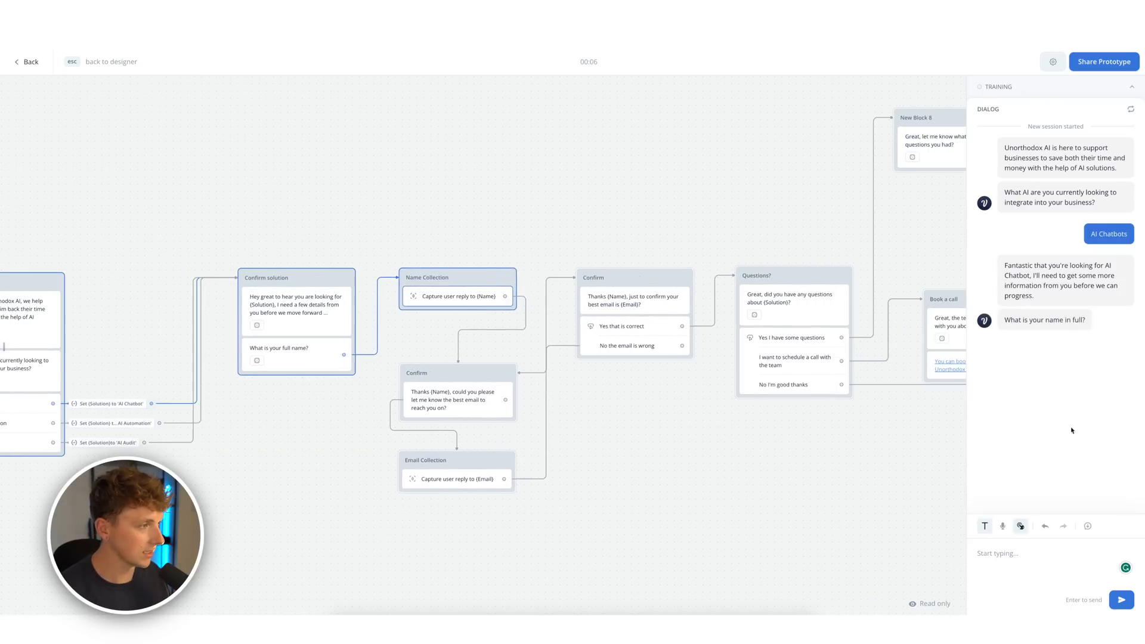
{"action": "type", "text": "Liam Eva"}
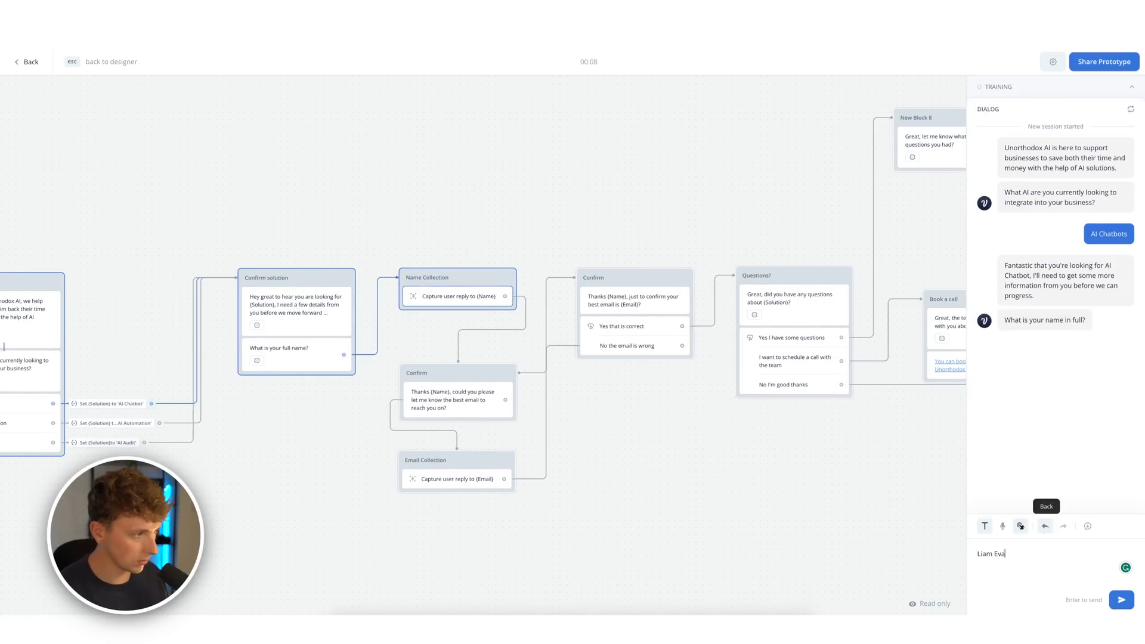
{"action": "type", "text": "ns"}
{"action": "key", "text": "Return"}
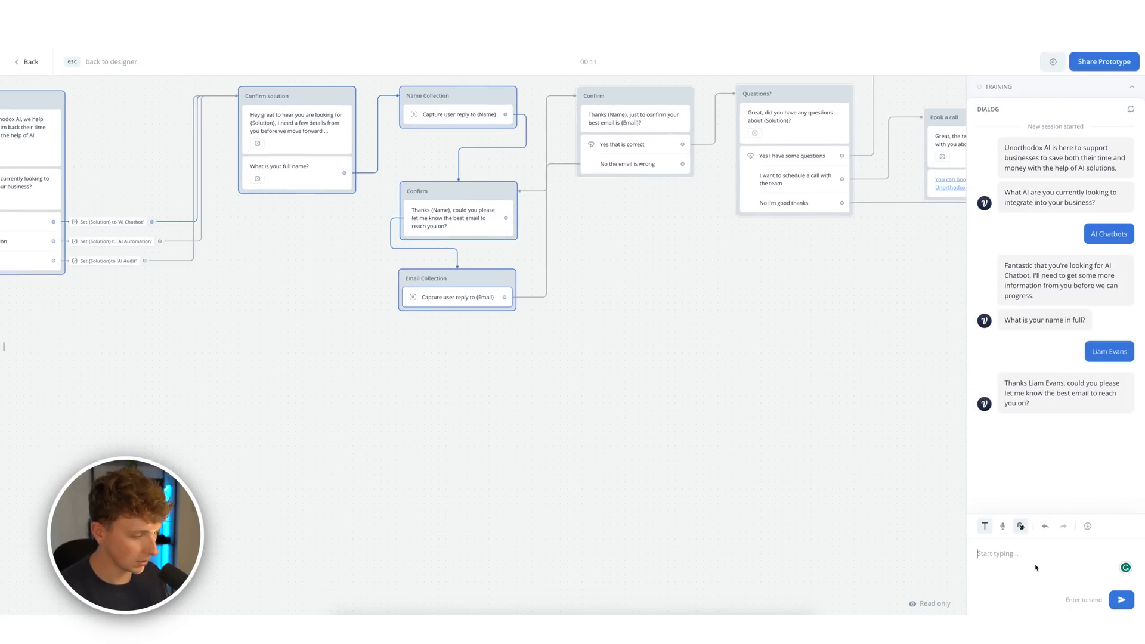
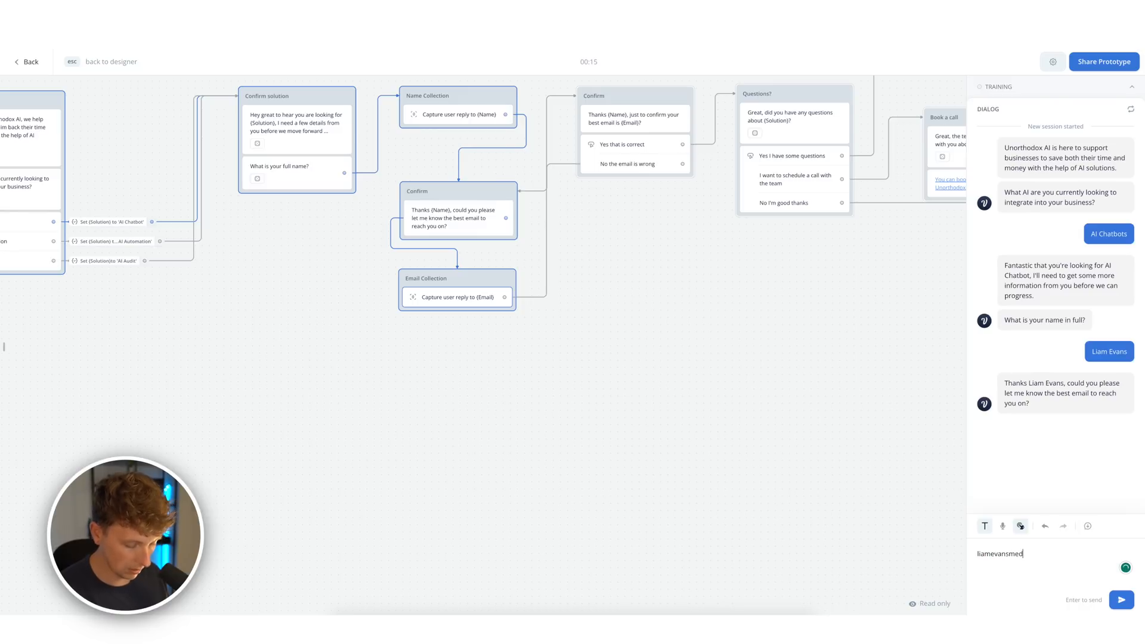
{"action": "key", "text": "Return"}
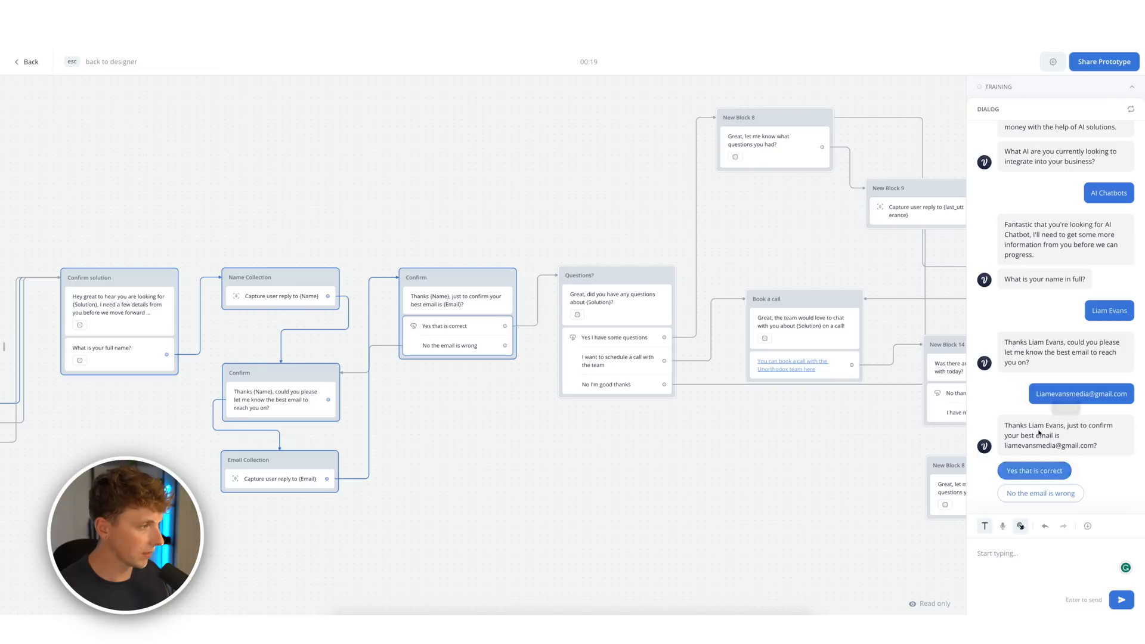
{"action": "left_click", "coordinate": [1058, 475]}
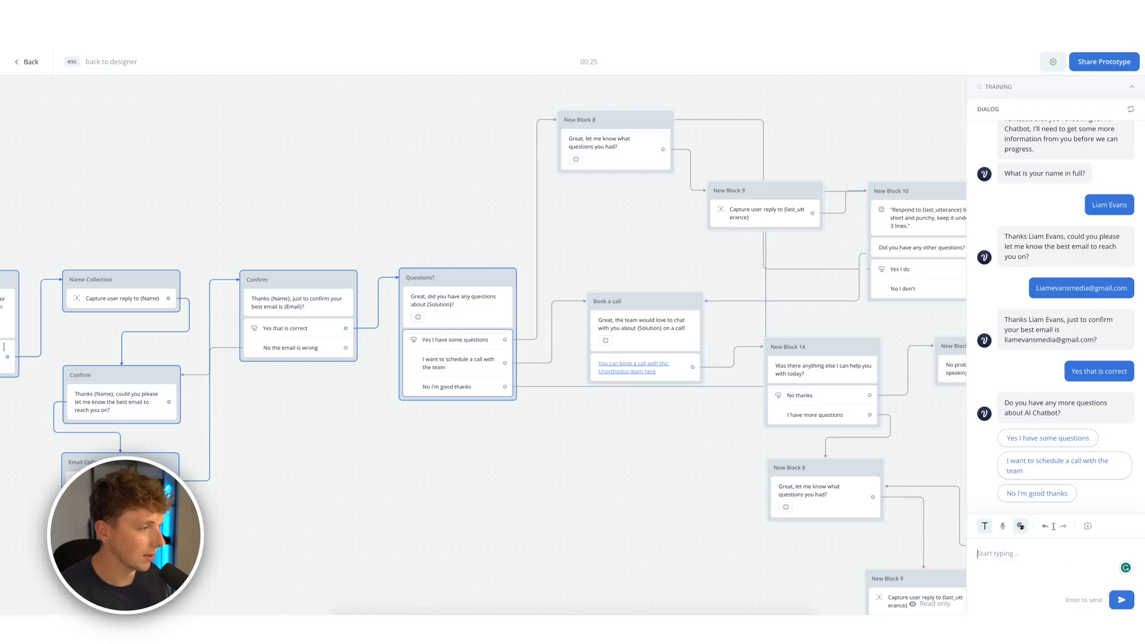
- Ask 'how much does unorthodox charge', accept the call offer and open the booking link
{"action": "left_click", "coordinate": [1071, 439]}
{"action": "type", "text": "how muc"}
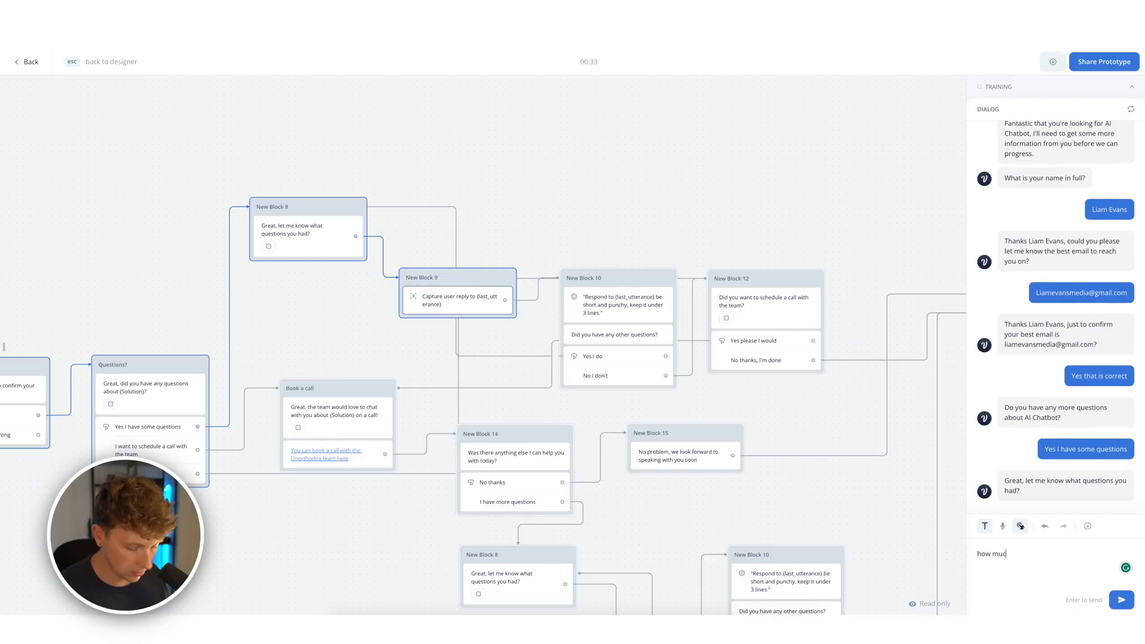
{"action": "type", "text": "h does unorthodox charge"}
{"action": "key", "text": "Return"}
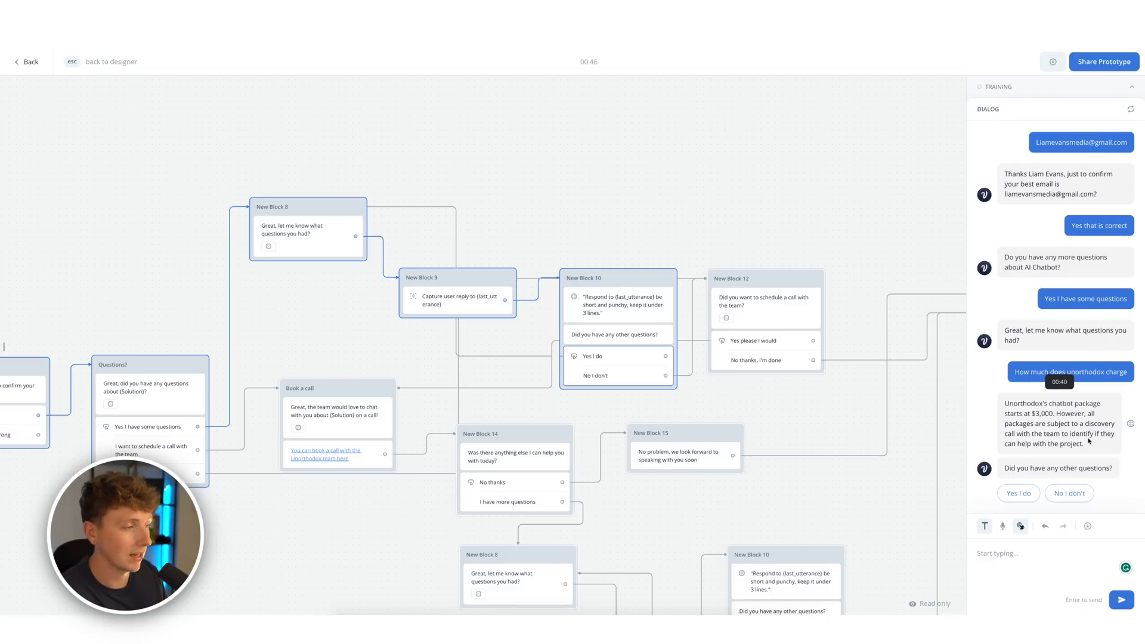
{"action": "left_click", "coordinate": [1074, 495]}
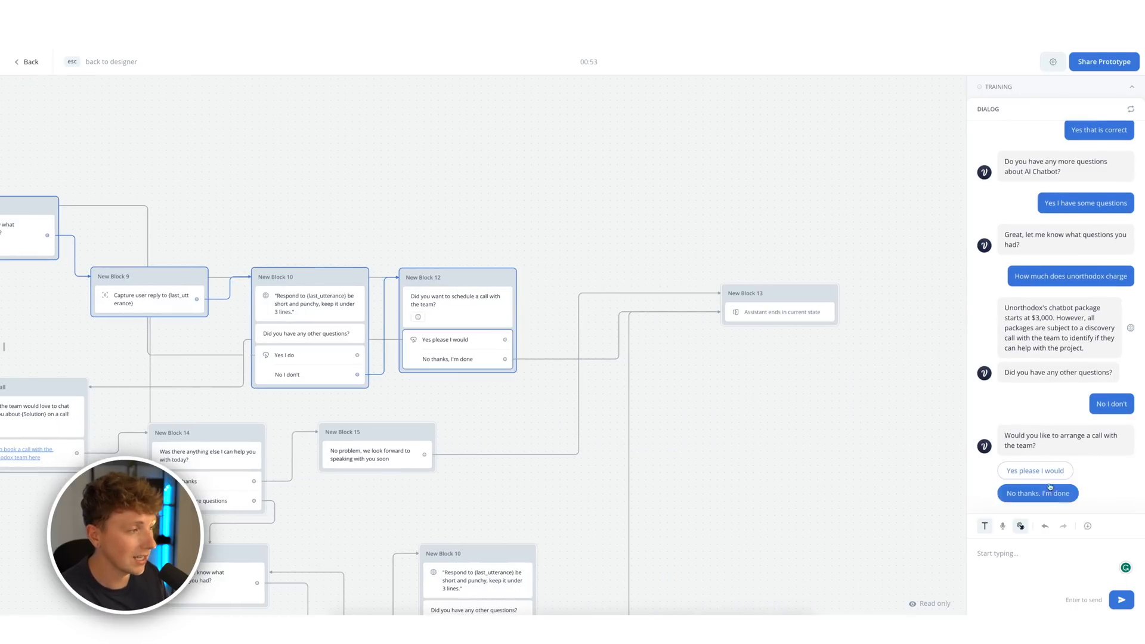
{"action": "left_click", "coordinate": [1035, 471]}
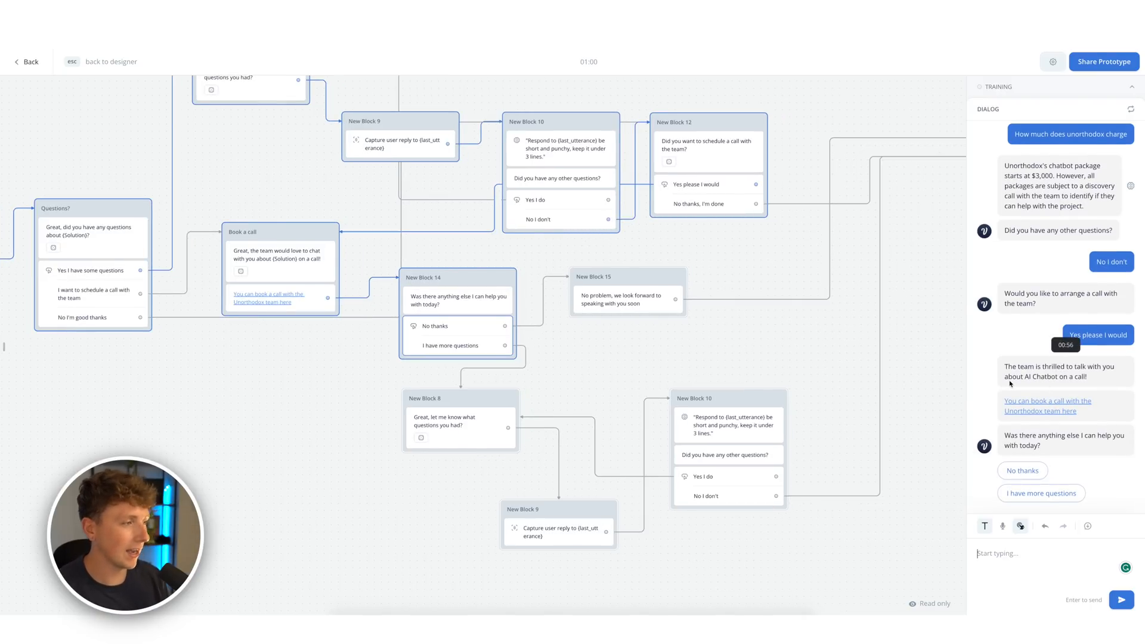
{"action": "left_click", "coordinate": [1062, 404]}
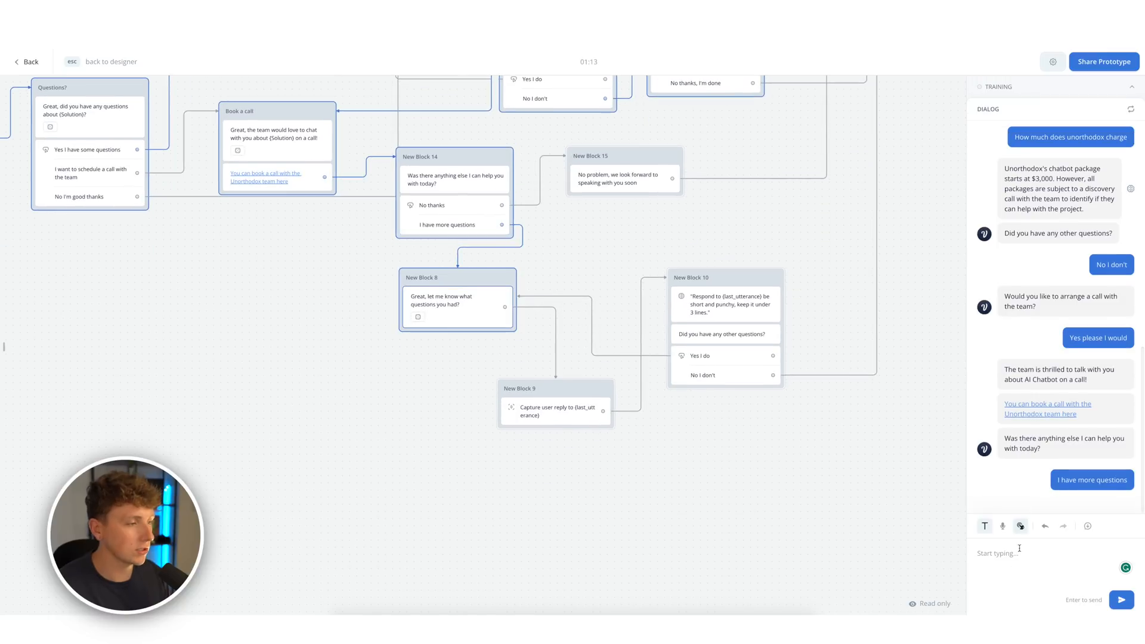
- Ask 'Does unorthodox offer ai automations' and decline further questions to end the session
{"action": "type", "text": "Does unorthodox "}
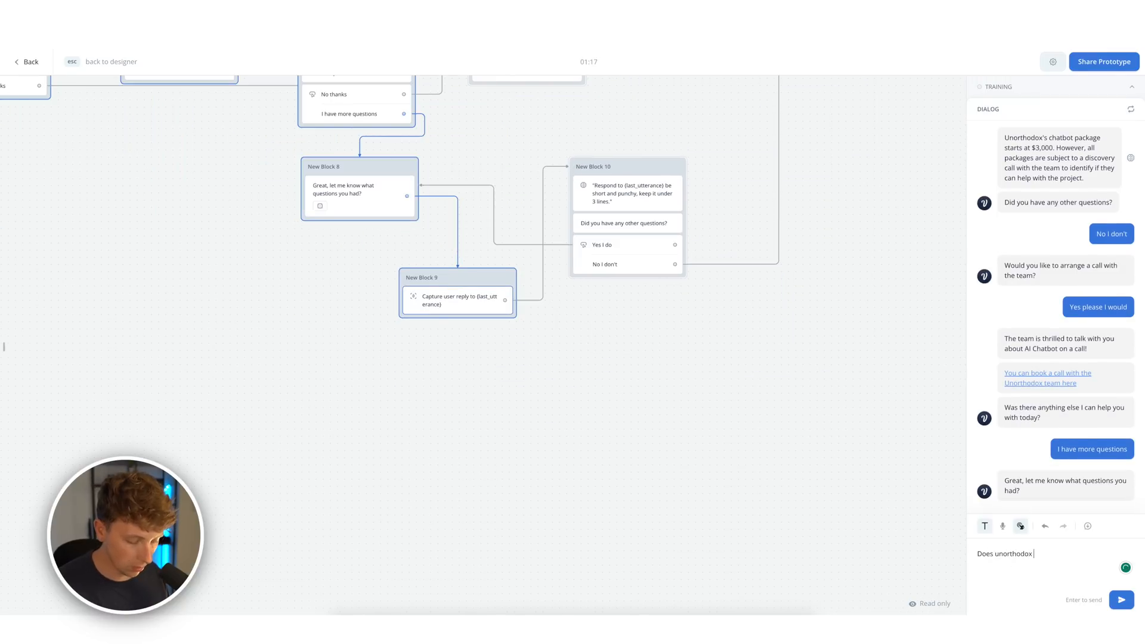
{"action": "type", "text": "offer ai automation"}
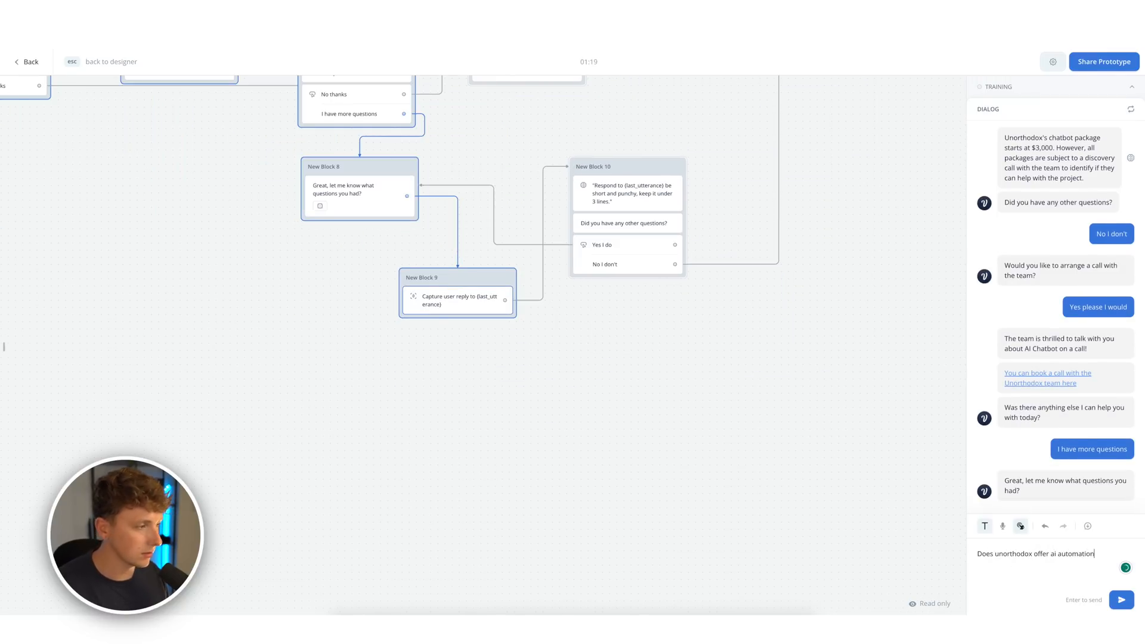
{"action": "type", "text": "s"}
{"action": "key", "text": "Return"}
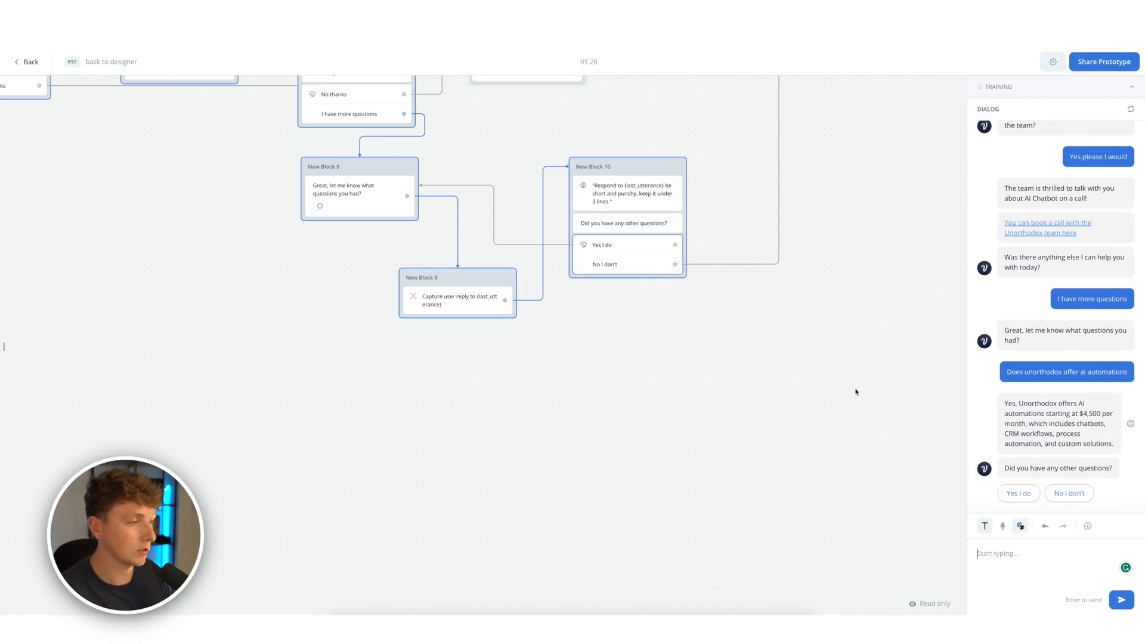
{"action": "left_click", "coordinate": [1070, 494]}
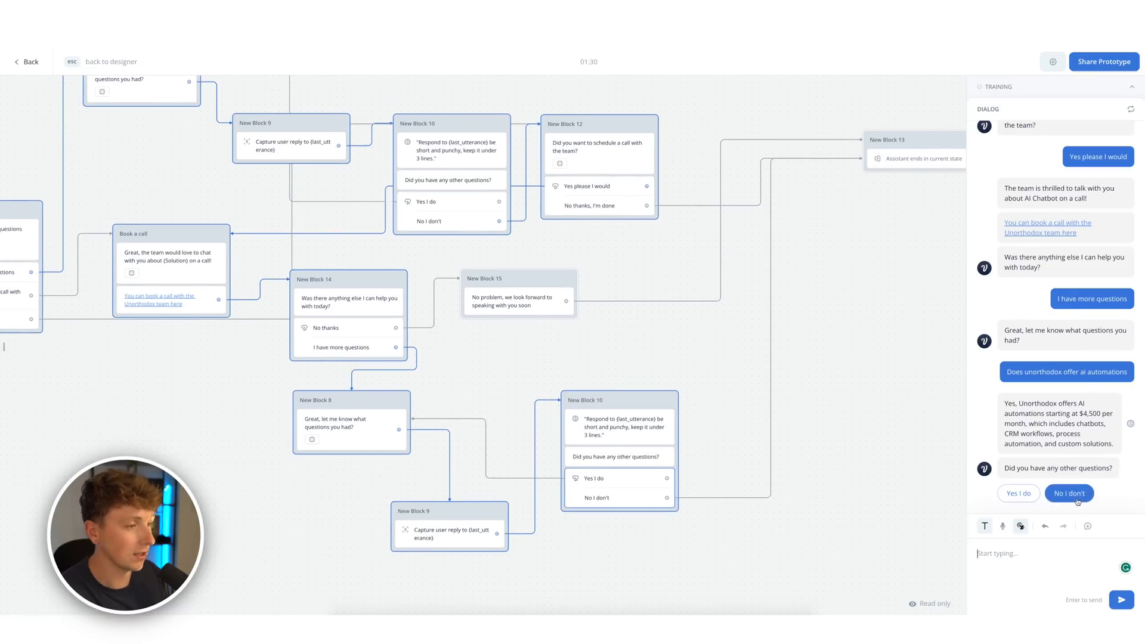